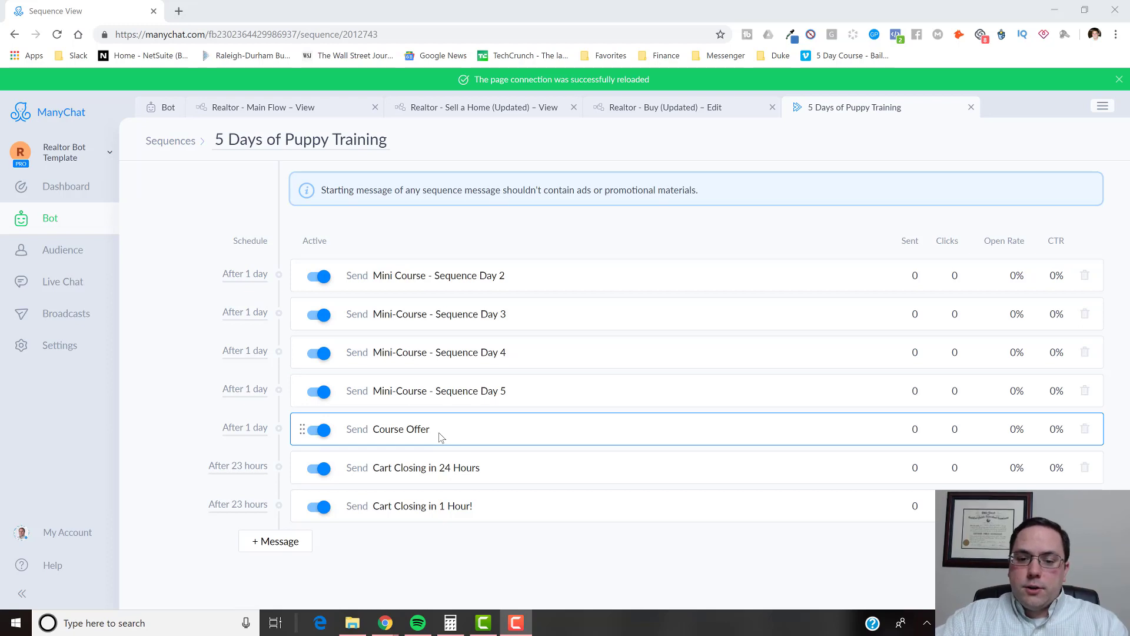
# Review the Course Offer message's flow and return to the 5 Days of Puppy Training sequence.
pyautogui.click(388, 434)
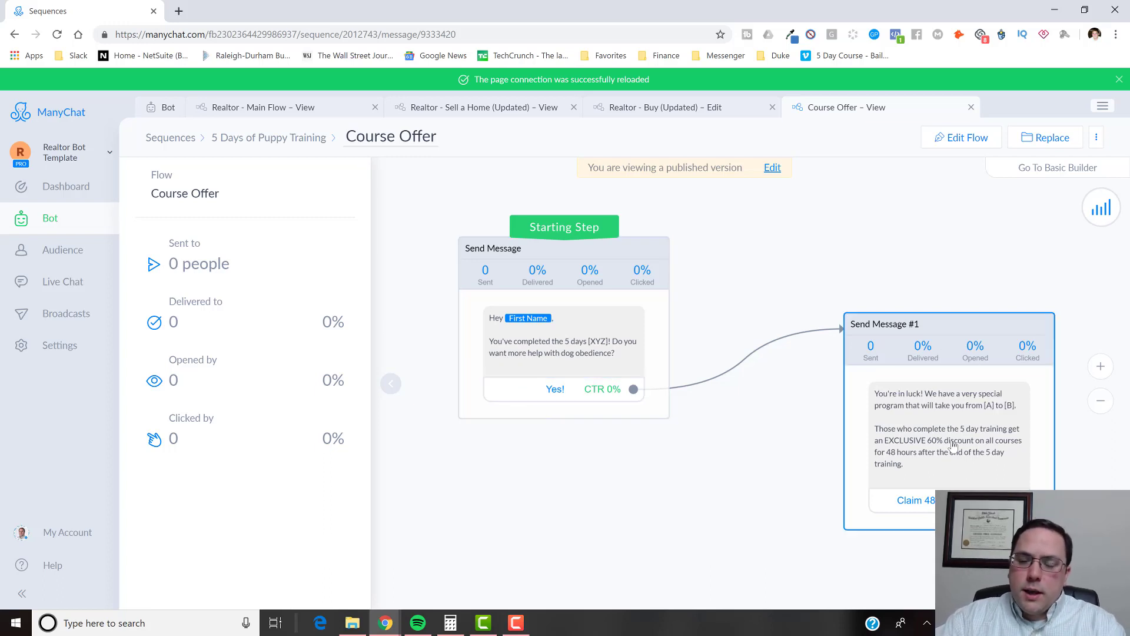
pyautogui.click(301, 139)
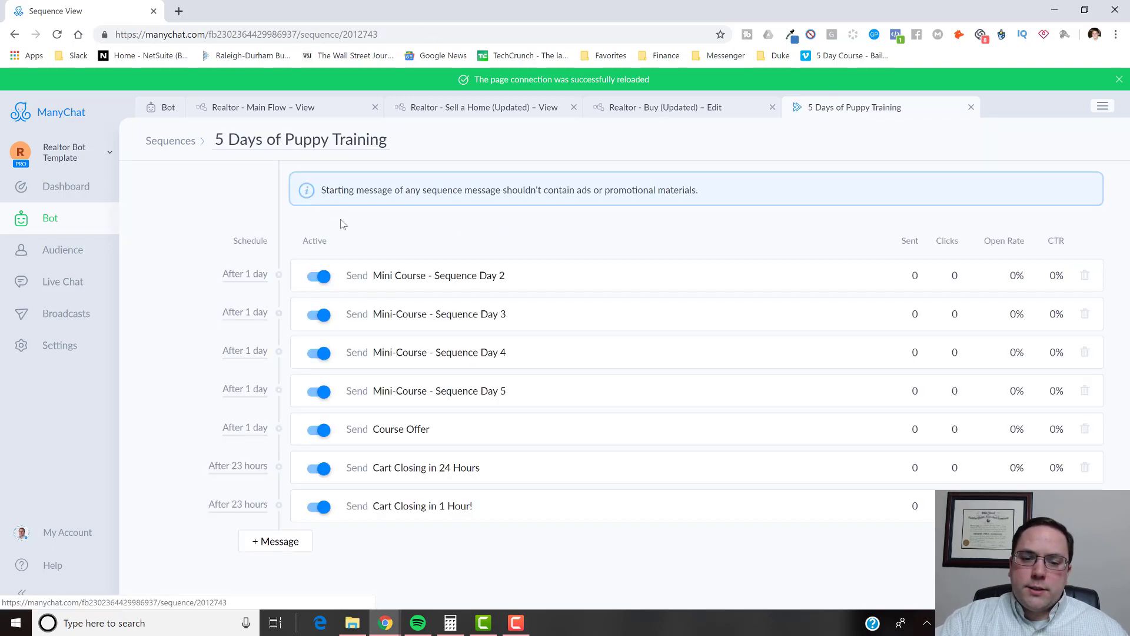
# Open the Cart Closing in 24 Hours message of the sequence and start editing its flow.
pyautogui.click(431, 473)
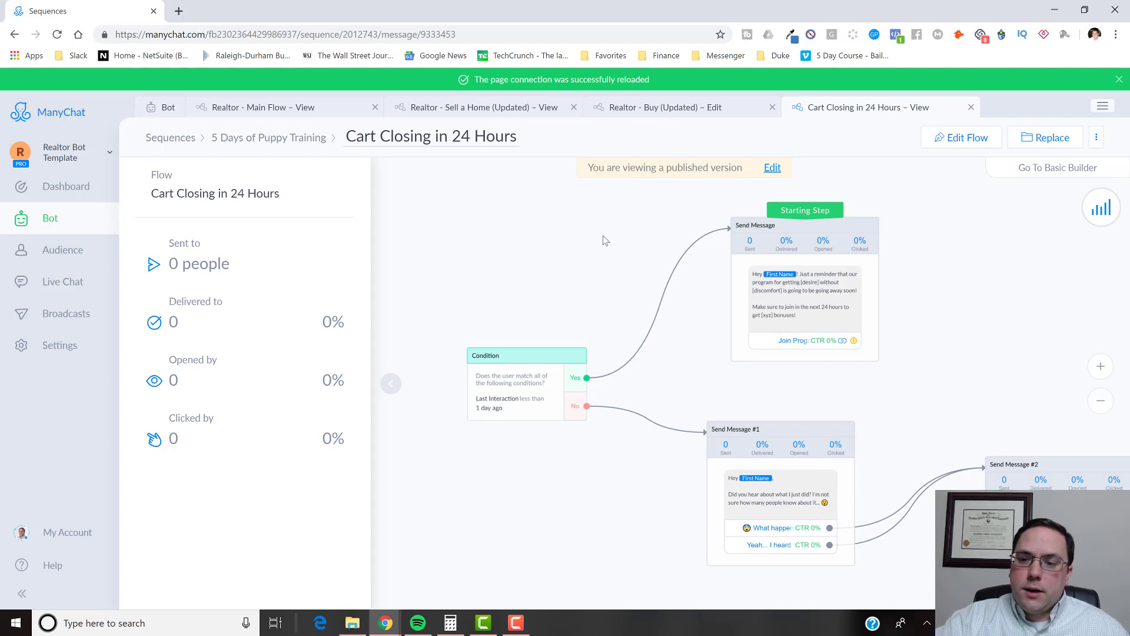
pyautogui.click(954, 138)
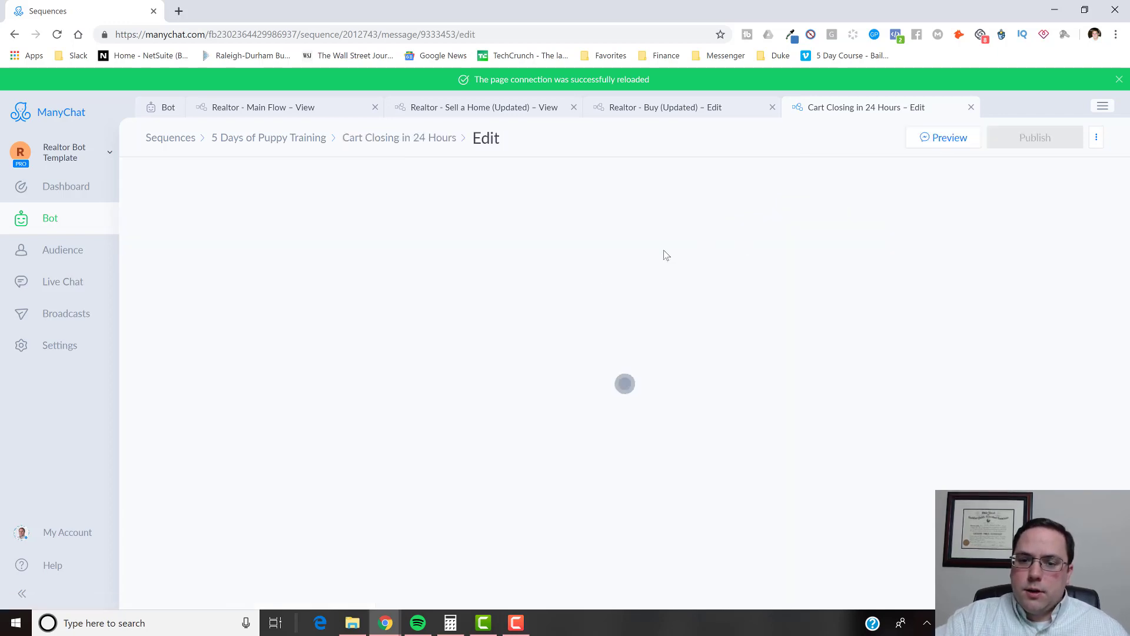
pyautogui.scroll(-5, 389, 253)
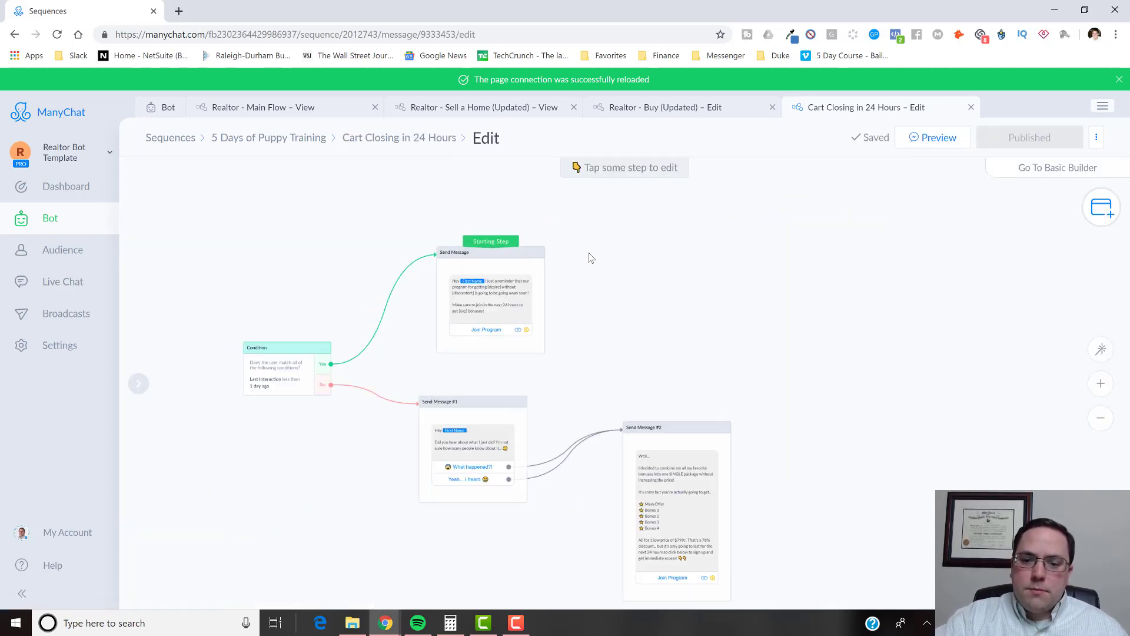
pyautogui.moveTo(369, 258); pyautogui.dragTo(589, 254)
pyautogui.scroll(2, 538, 270)
pyautogui.moveTo(516, 273); pyautogui.dragTo(382, 218)
pyautogui.scroll(-1, 395, 227)
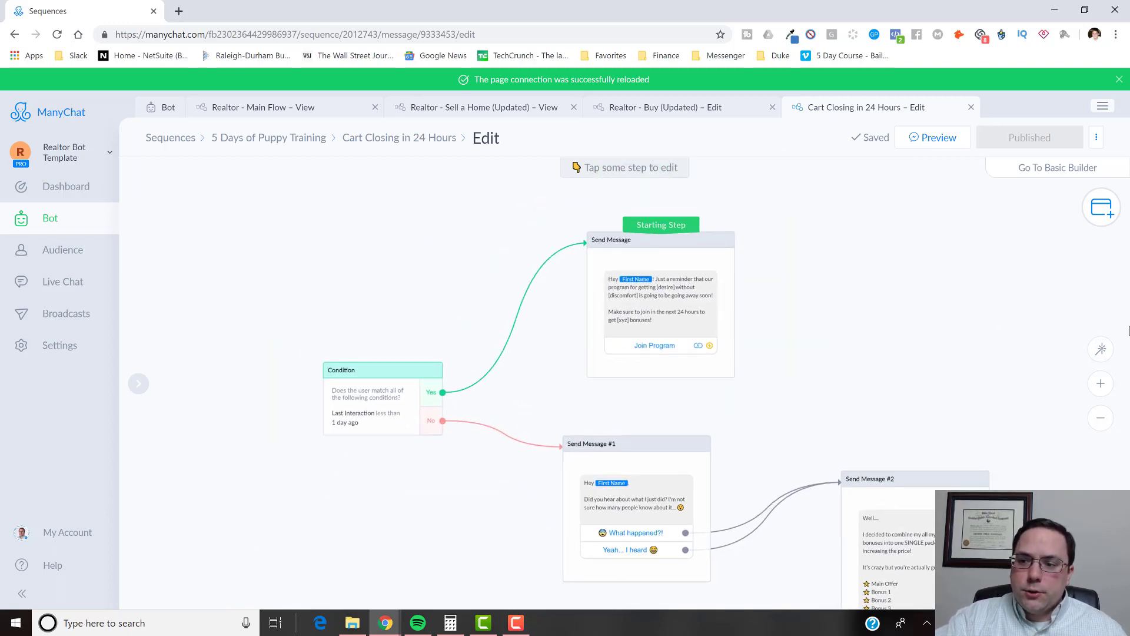
pyautogui.click(1104, 217)
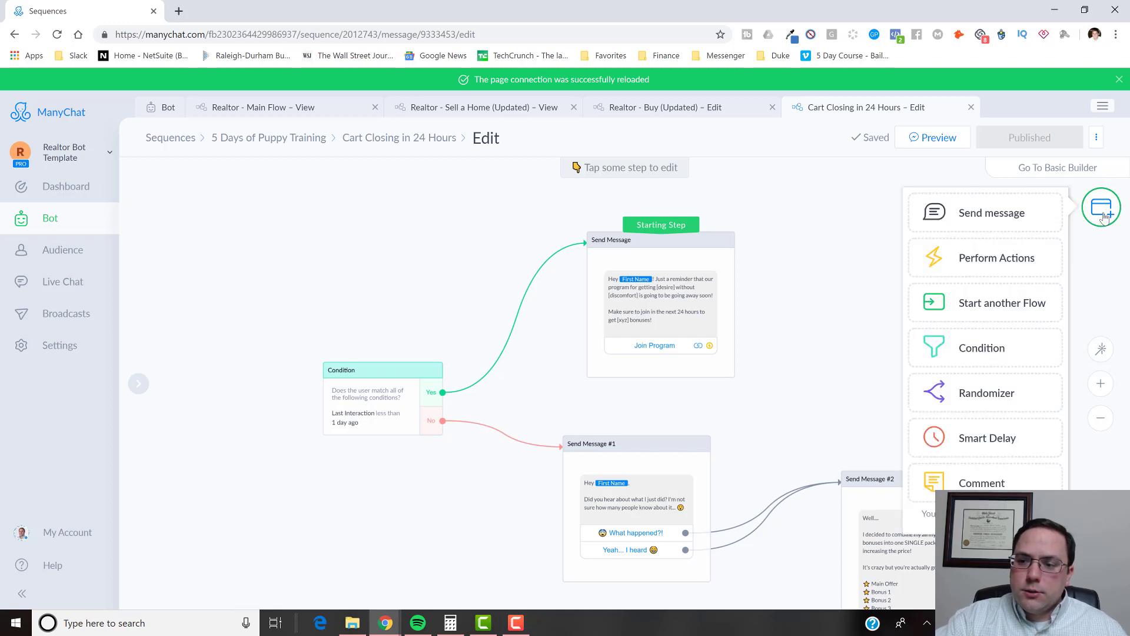
pyautogui.click(980, 349)
pyautogui.moveTo(817, 457); pyautogui.dragTo(654, 351)
pyautogui.moveTo(569, 343); pyautogui.dragTo(659, 383)
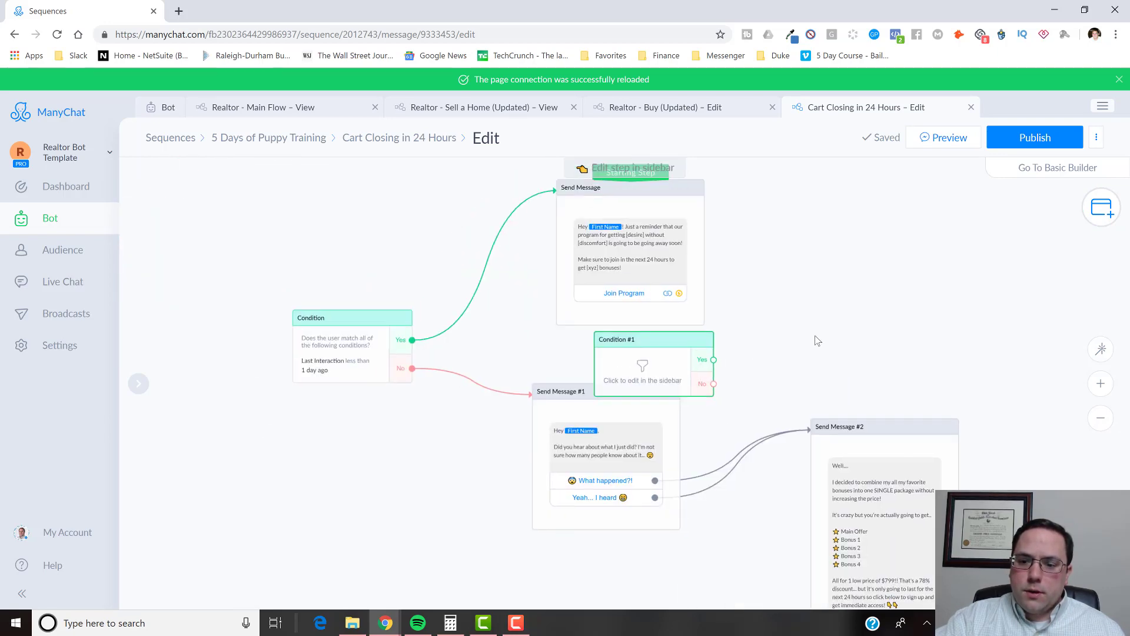
pyautogui.click(818, 338)
pyautogui.moveTo(666, 341); pyautogui.dragTo(498, 175)
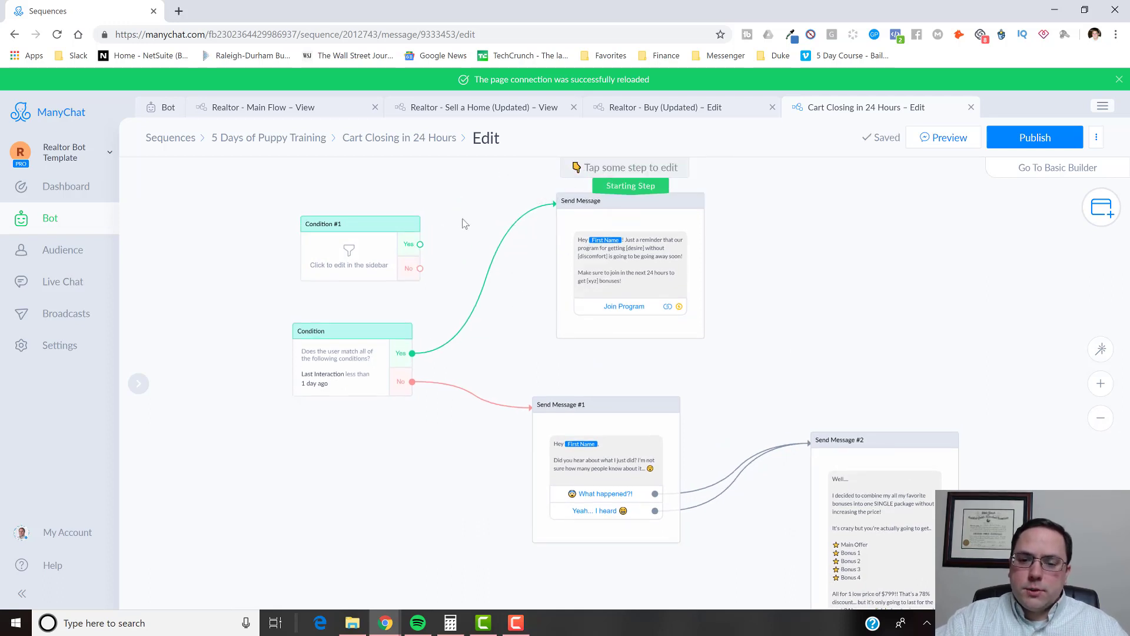
pyautogui.moveTo(384, 242)
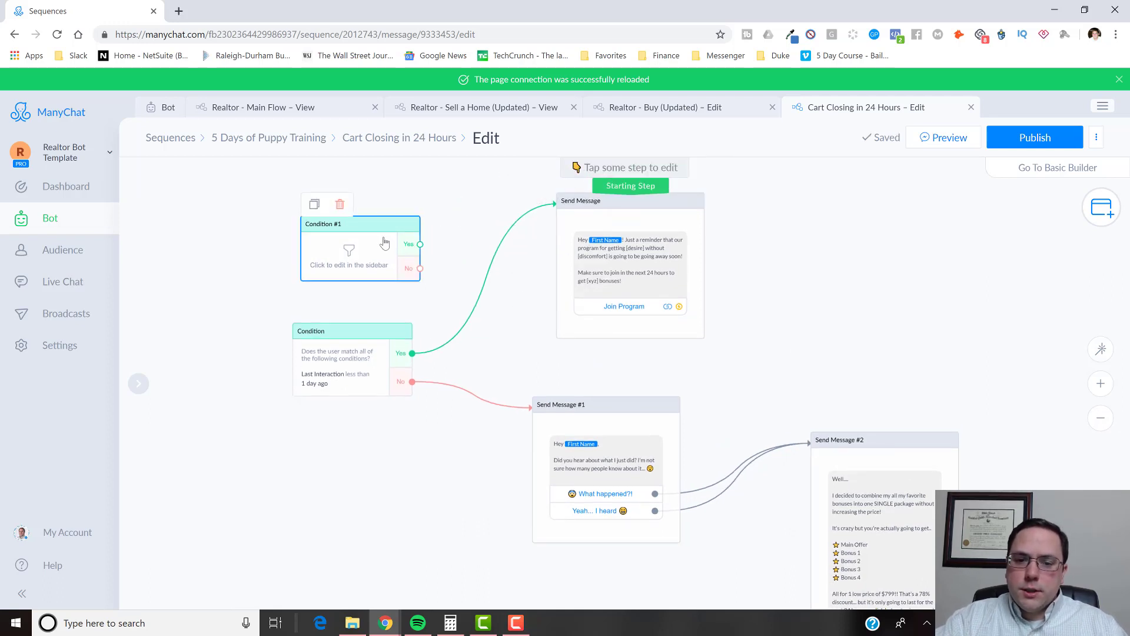
pyautogui.click(344, 207)
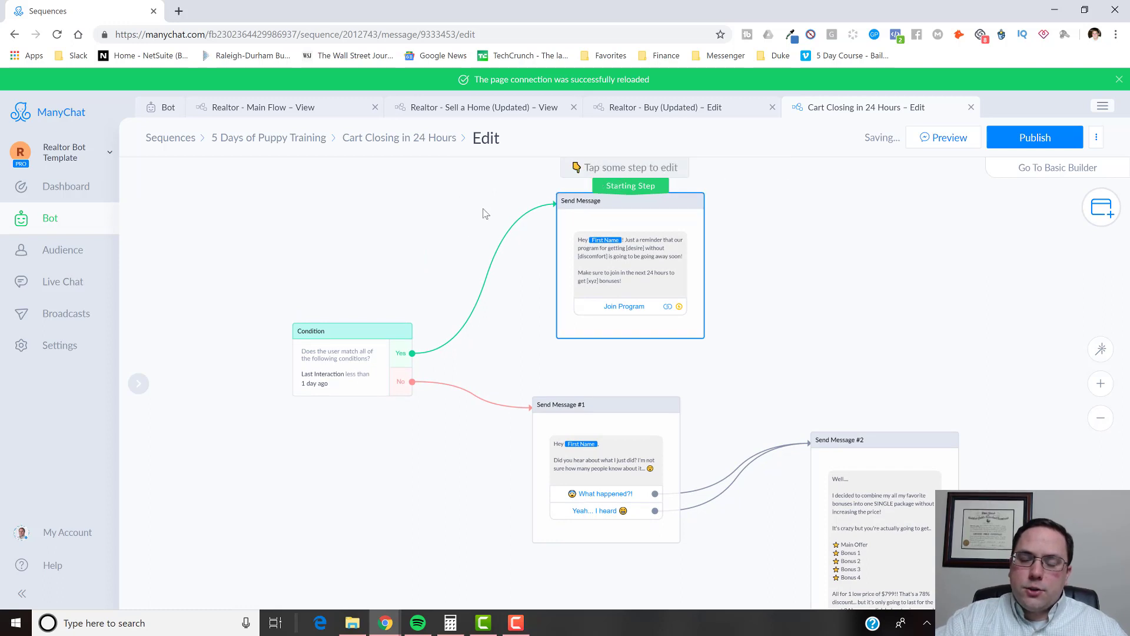
# Make the existing Condition block the flow's starting step instead of the Send Message block.
pyautogui.moveTo(483, 212); pyautogui.dragTo(482, 263)
pyautogui.moveTo(641, 236); pyautogui.dragTo(361, 379)
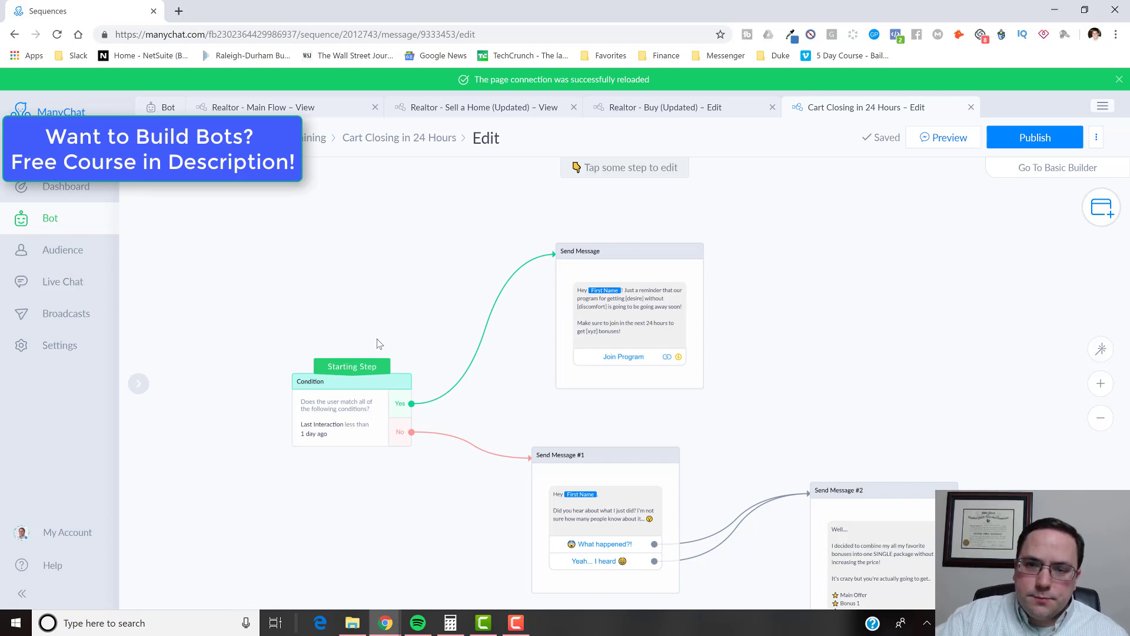
# Open the Condition block's settings and require the user to match all of the following conditions.
pyautogui.scroll(2, 377, 339)
pyautogui.moveTo(406, 333); pyautogui.dragTo(467, 276)
pyautogui.scroll(-1, 467, 275)
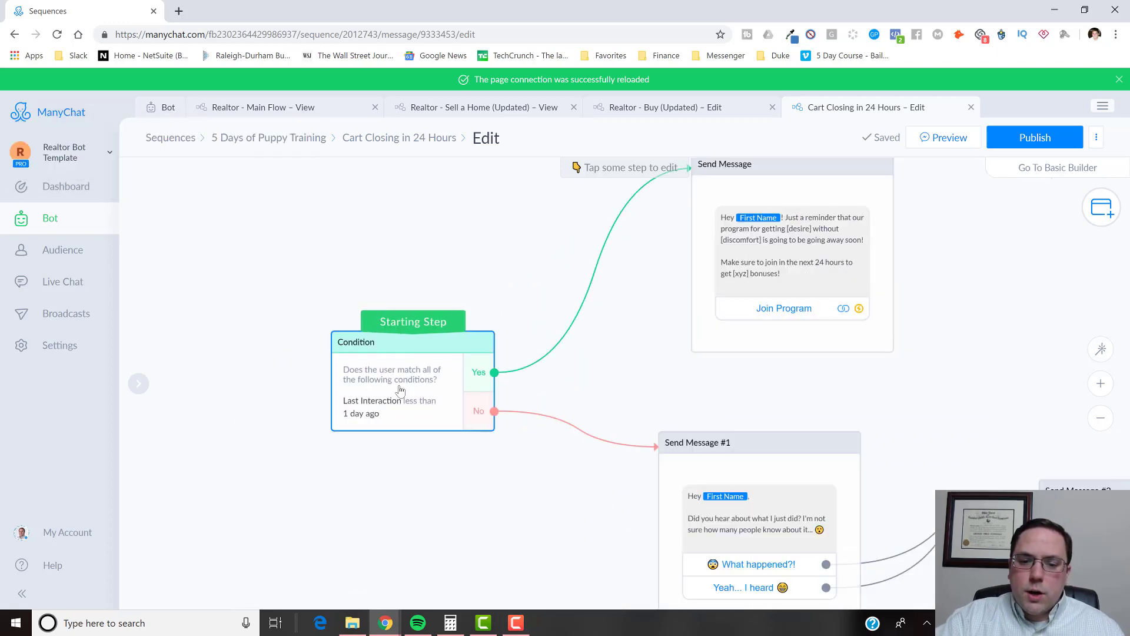
pyautogui.click(399, 391)
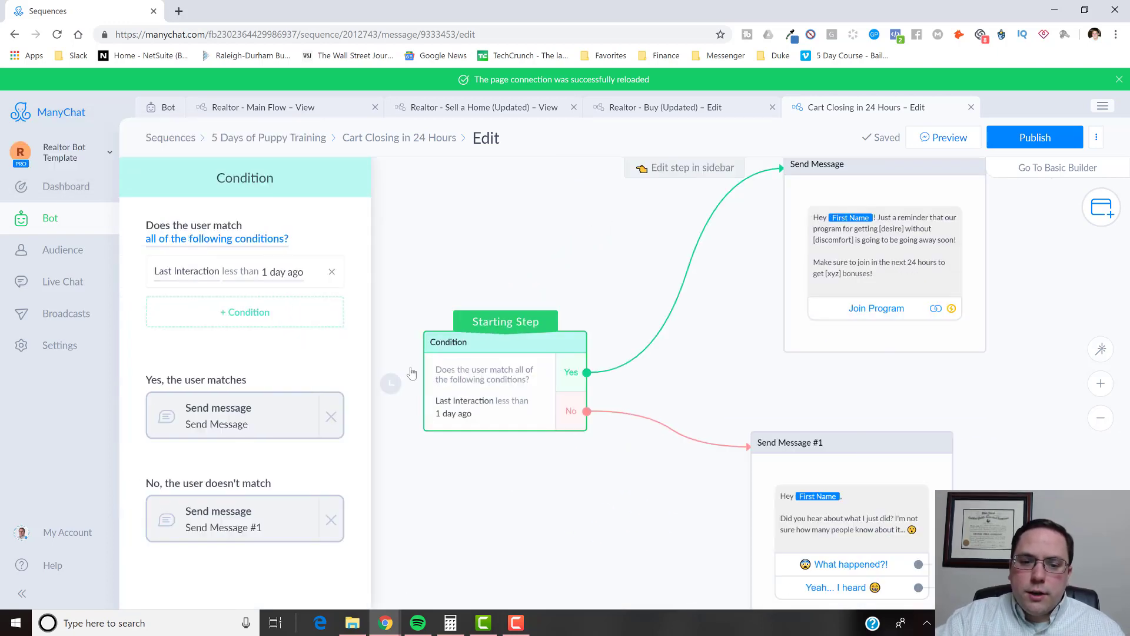
pyautogui.click(201, 246)
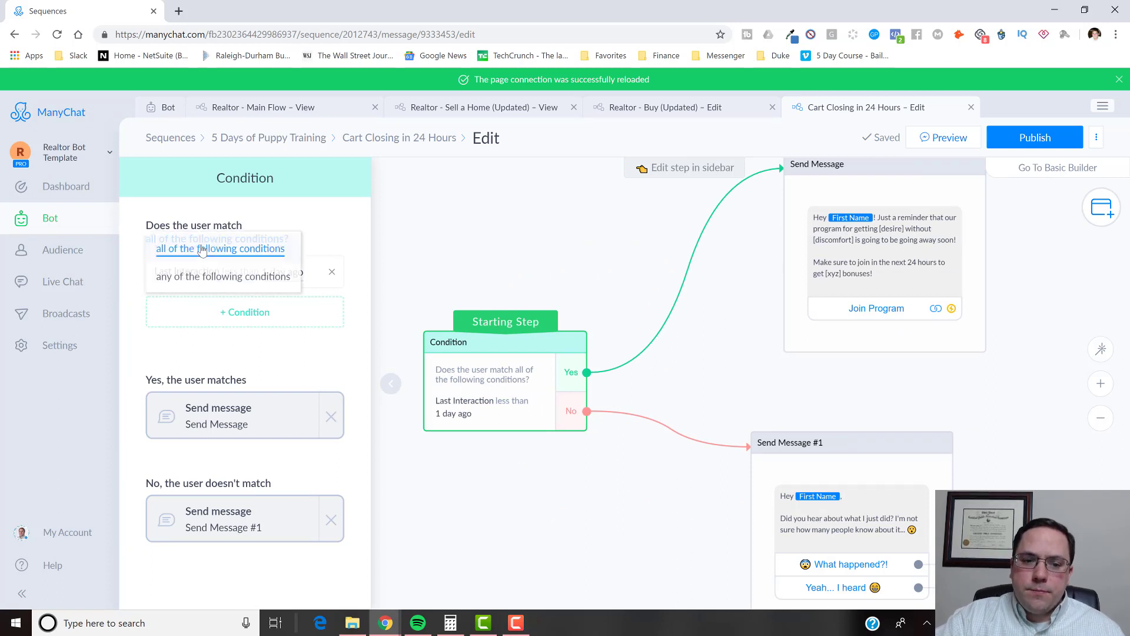
pyautogui.click(236, 252)
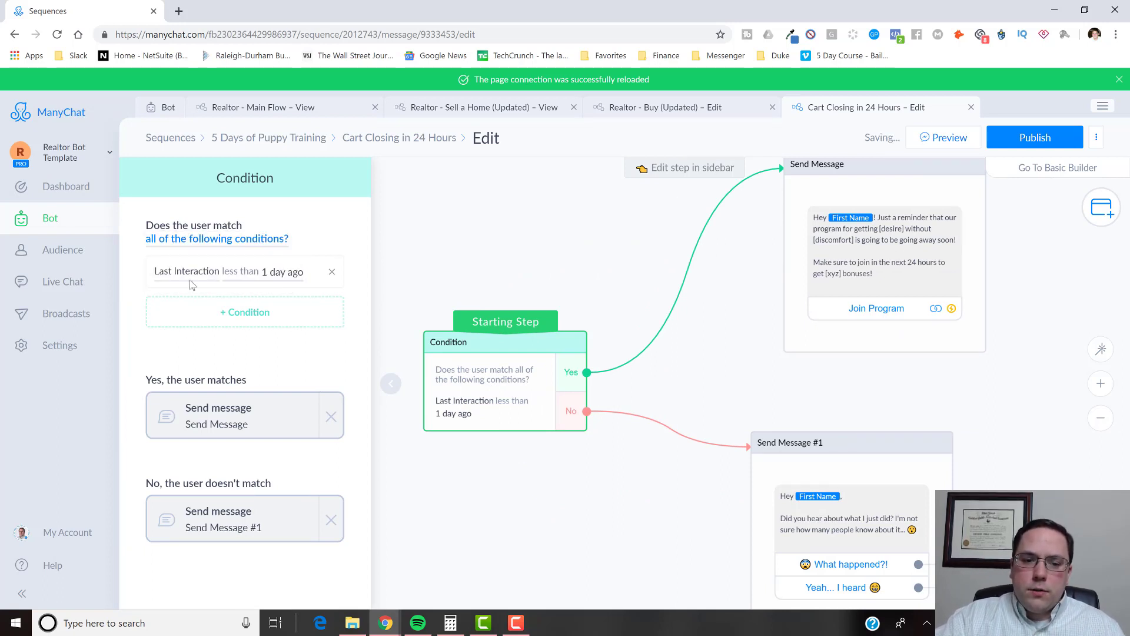
pyautogui.click(200, 281)
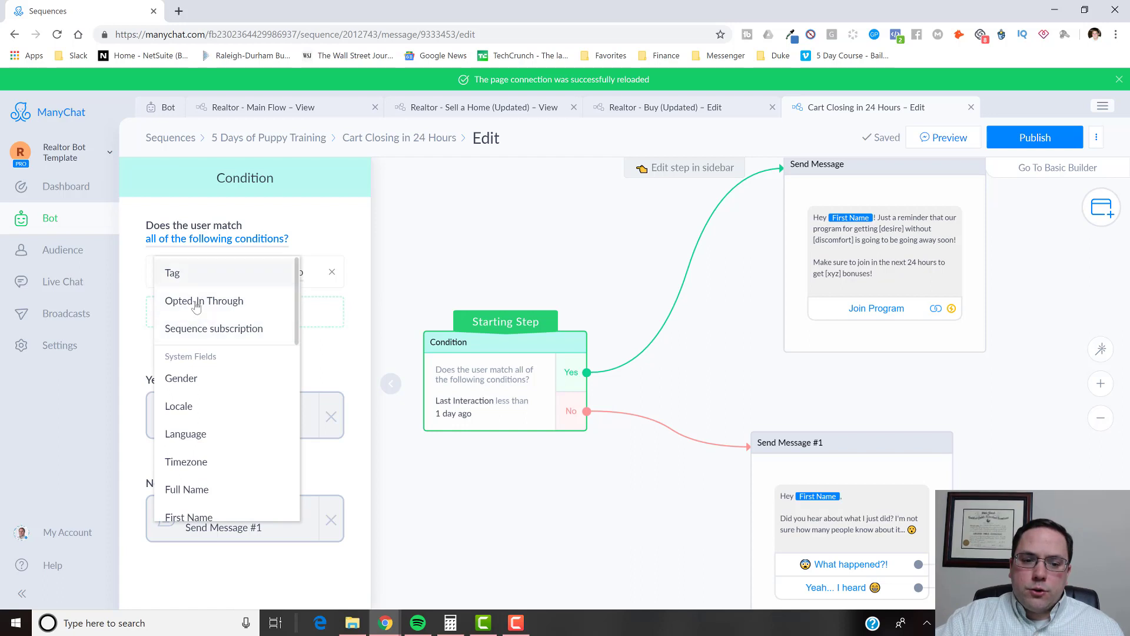
pyautogui.scroll(-10, 206, 342)
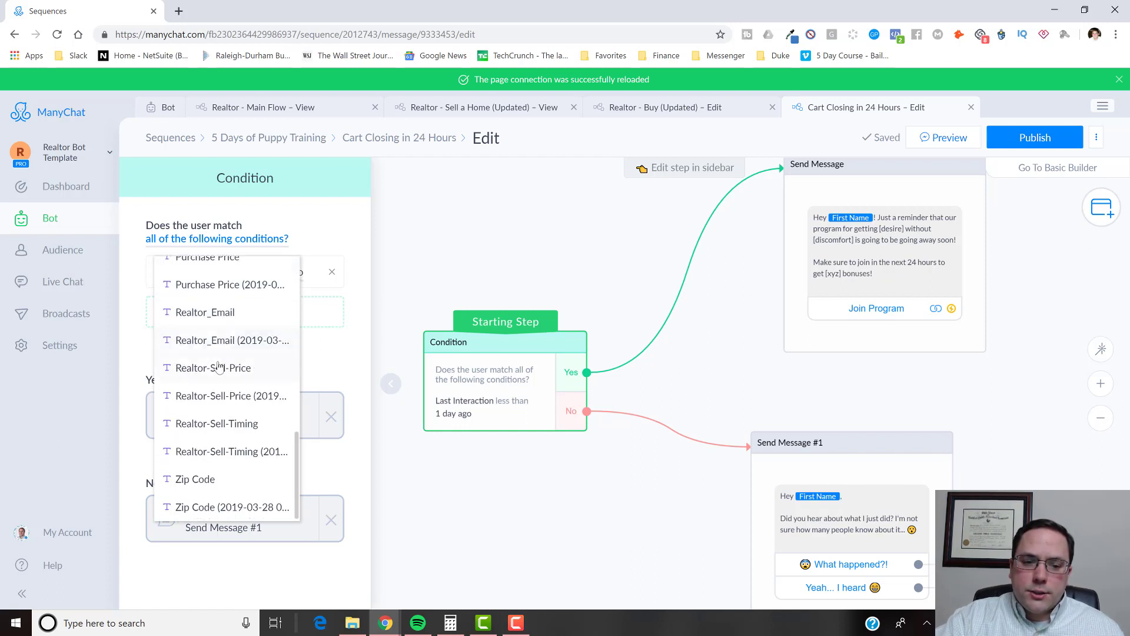
pyautogui.scroll(10, 212, 341)
pyautogui.scroll(-10, 216, 313)
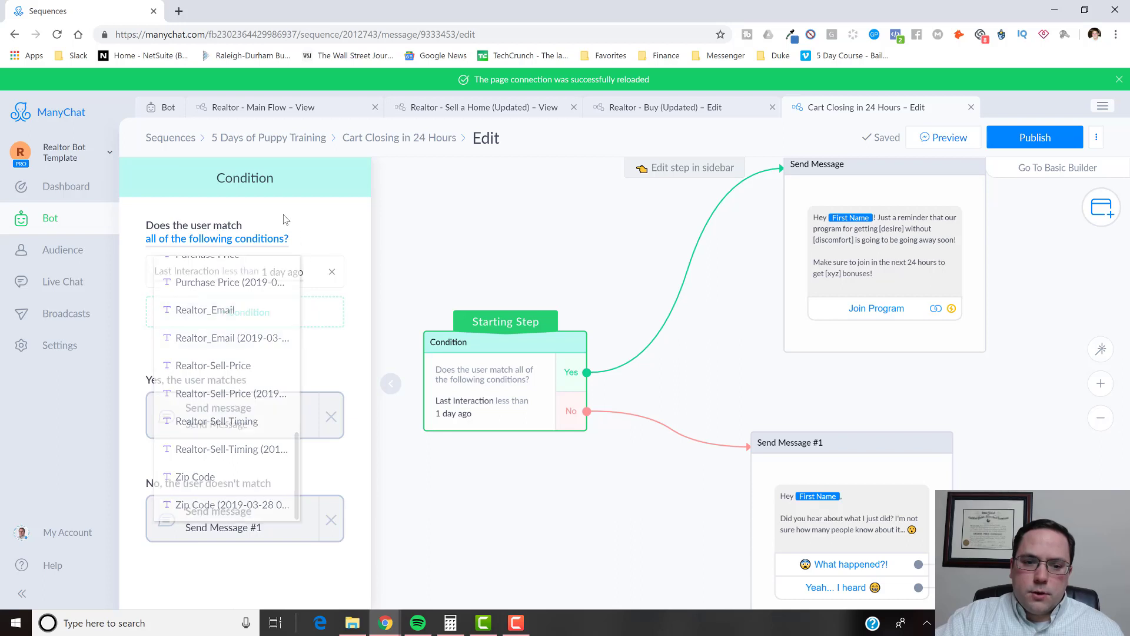
pyautogui.click(304, 236)
# Remove the Condition block's existing rule and add a Last Interaction rule of less than 1 day ago.
pyautogui.click(332, 272)
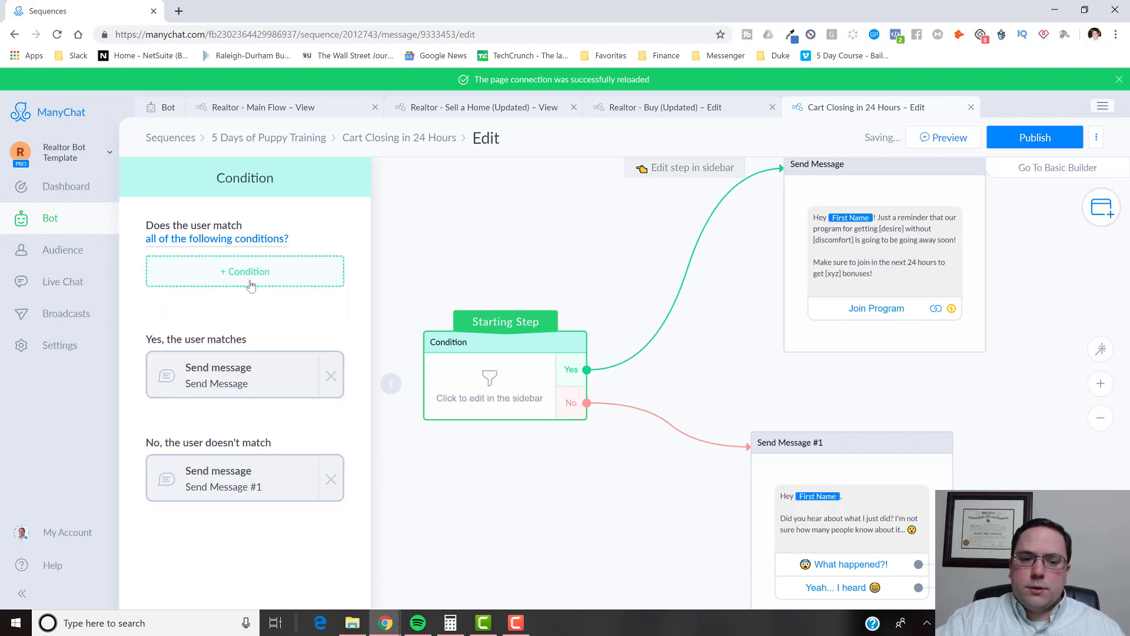
pyautogui.click(250, 281)
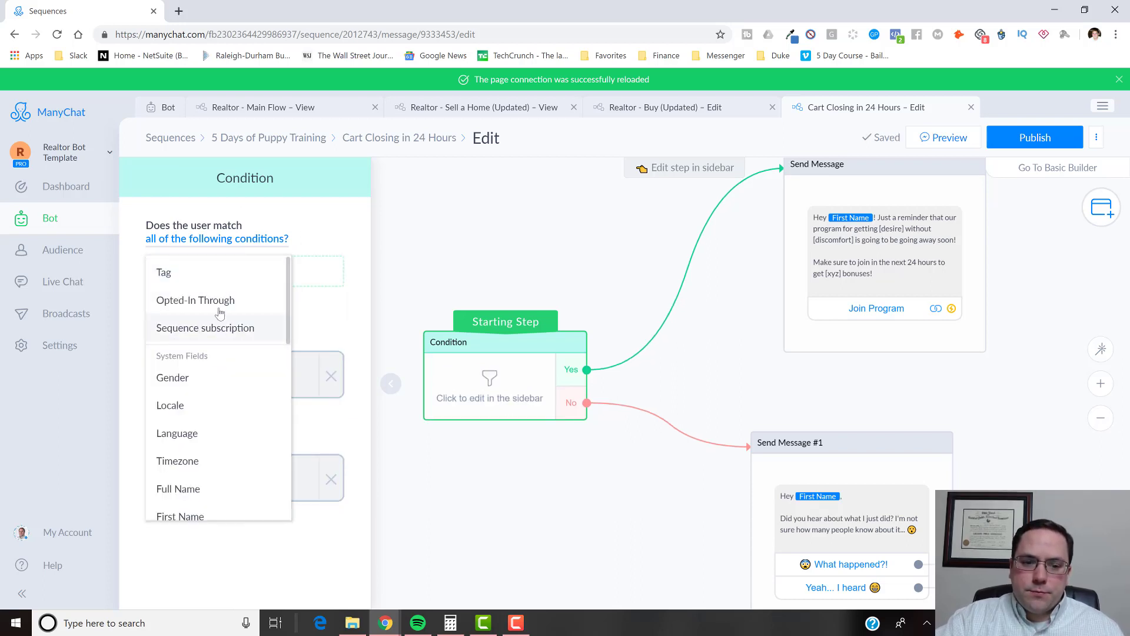
pyautogui.scroll(-4, 221, 315)
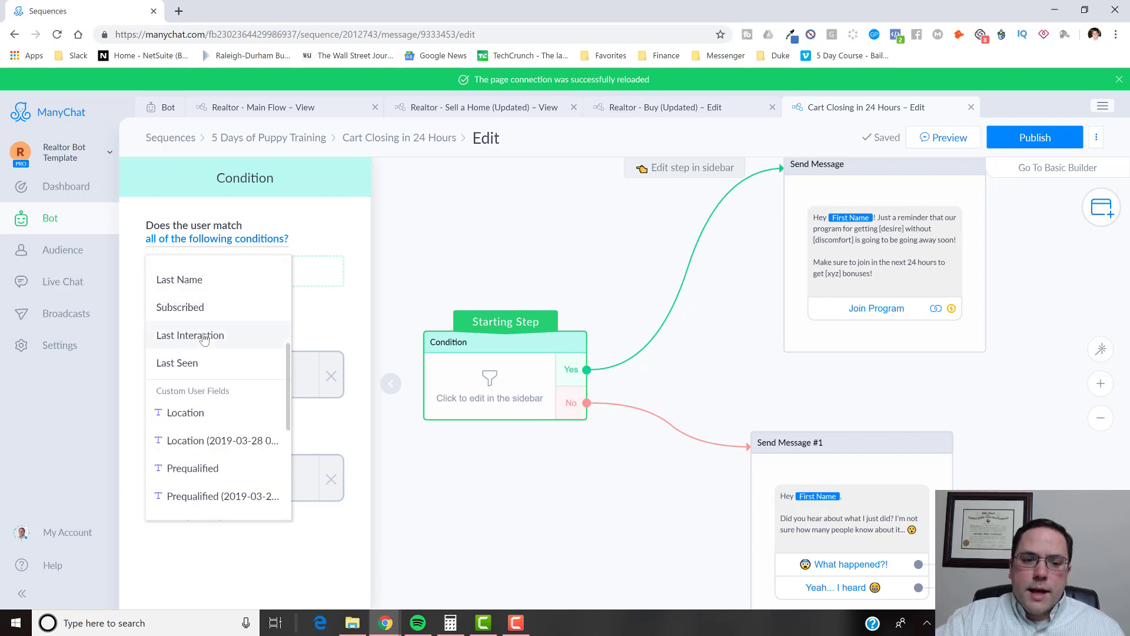
pyautogui.click(202, 336)
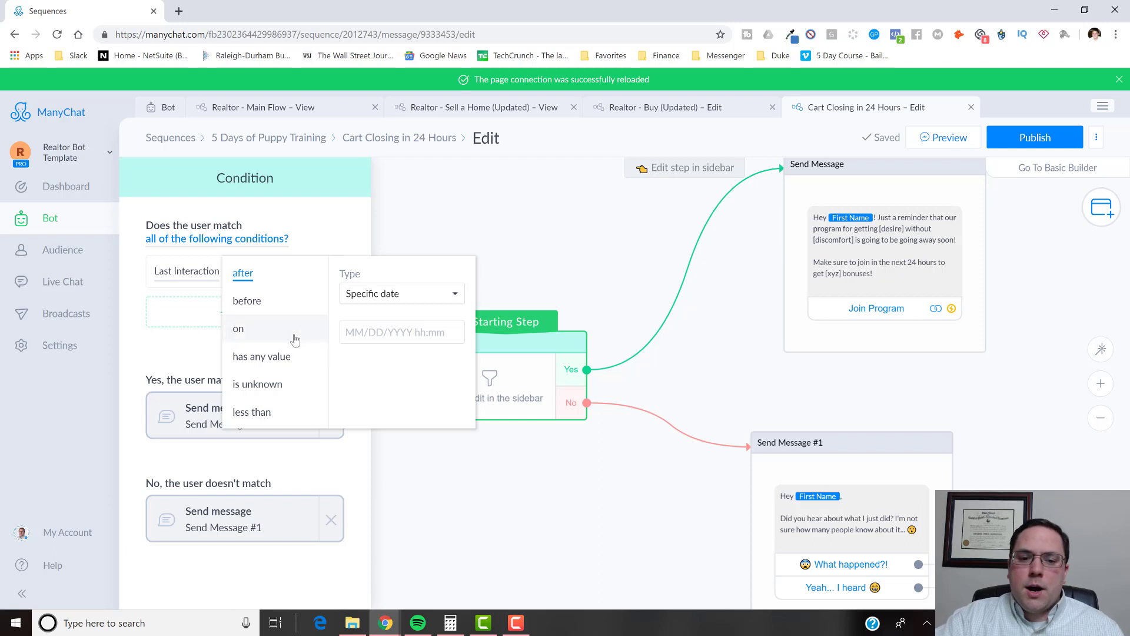
pyautogui.click(267, 413)
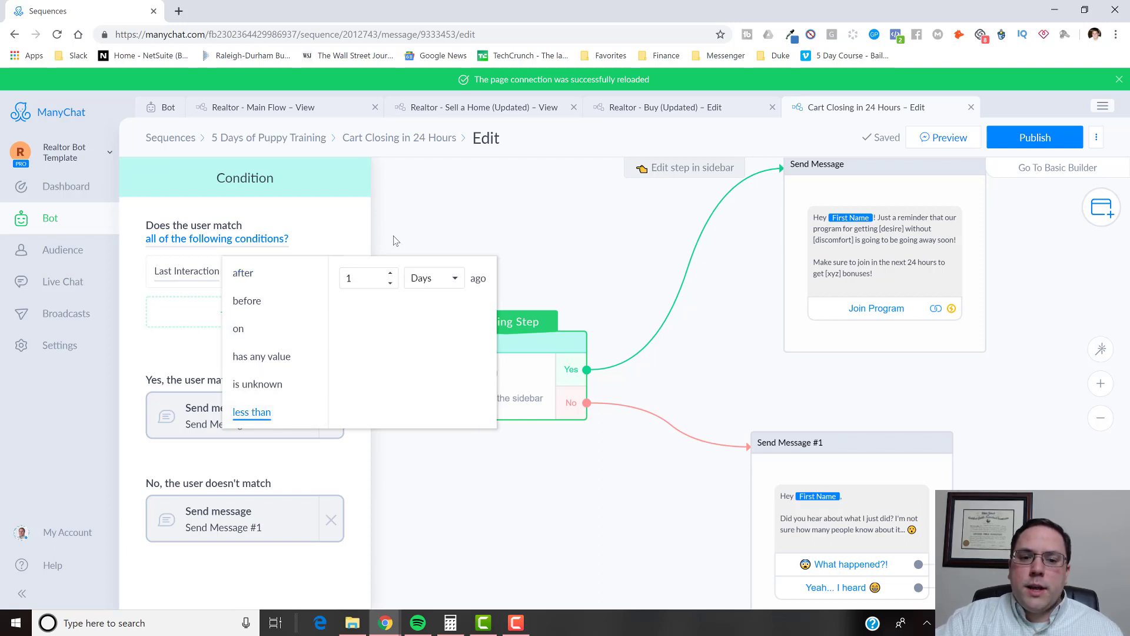
pyautogui.click(344, 227)
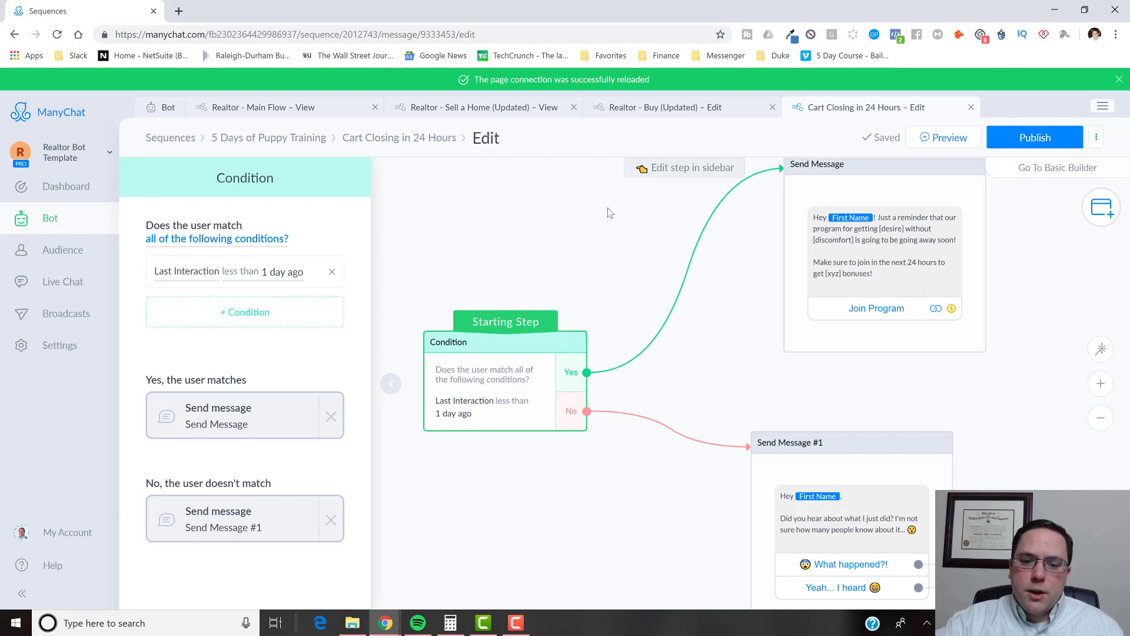
# Review the reminder message and its Join Program button on the condition's Yes branch.
pyautogui.moveTo(569, 255); pyautogui.dragTo(512, 267)
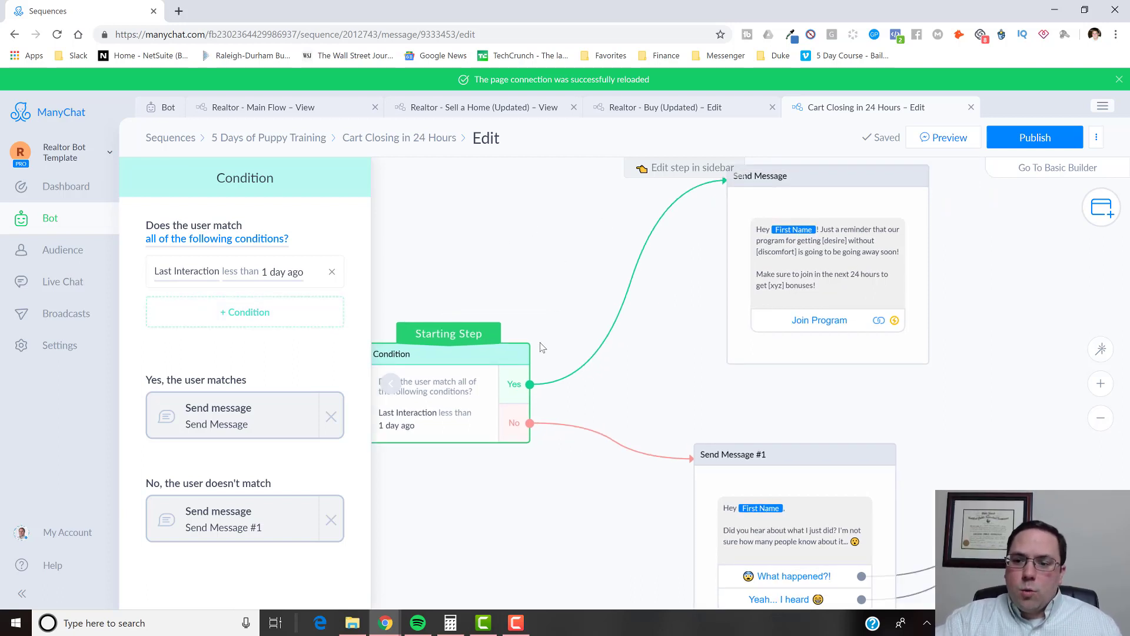
pyautogui.click(845, 257)
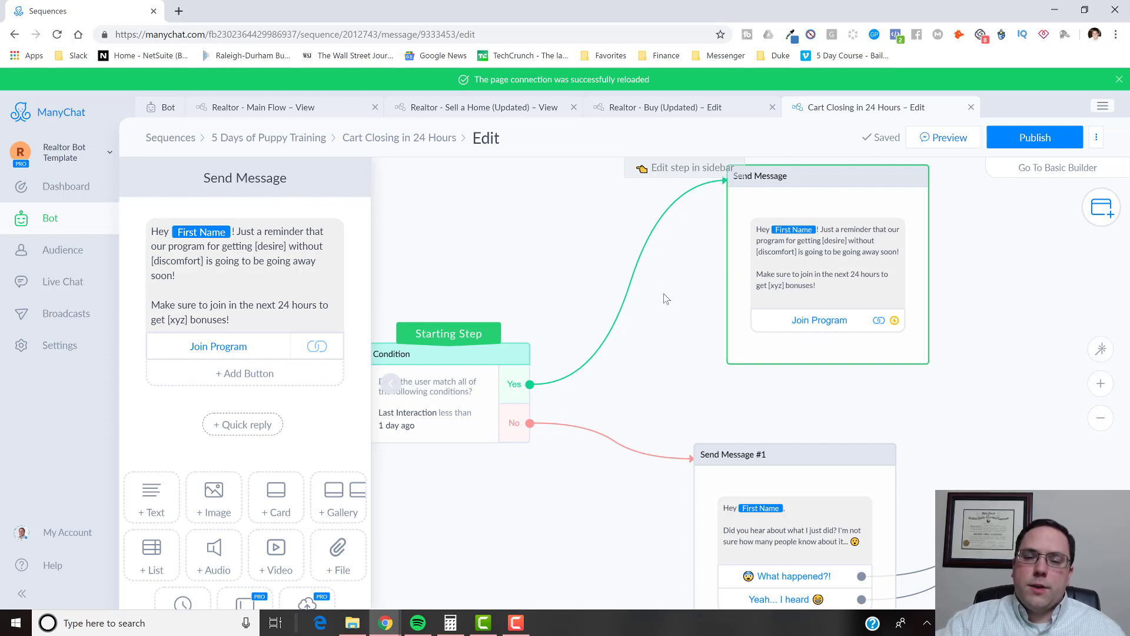
pyautogui.click(559, 284)
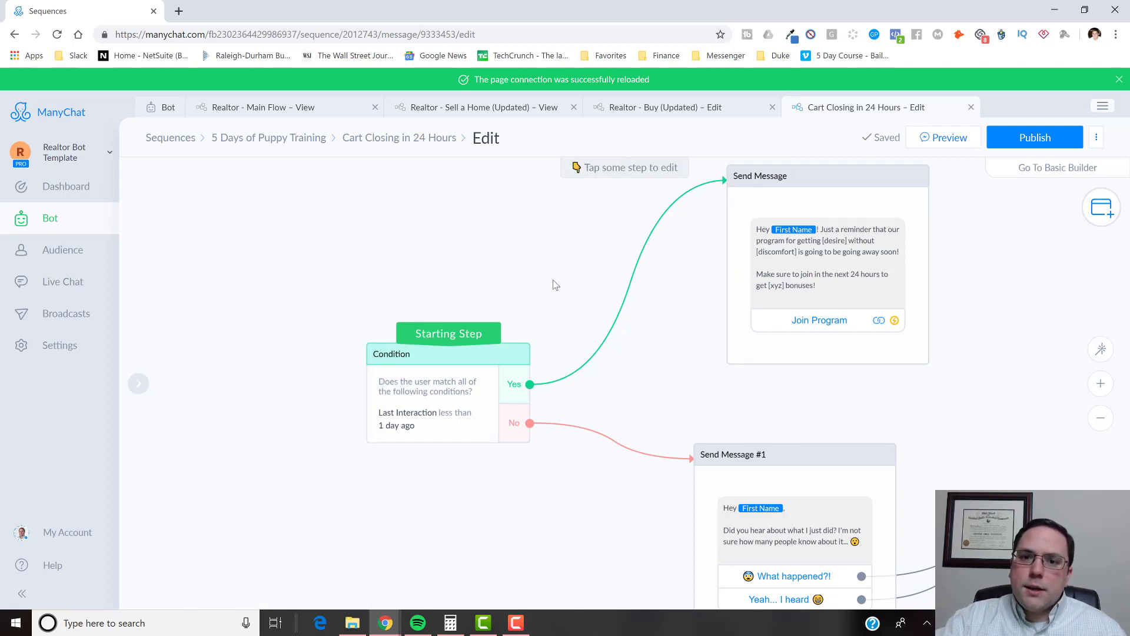
# Examine Send Message #1 on the condition's No branch and the bonus offer in Send Message #2 that follows it.
pyautogui.moveTo(554, 260); pyautogui.dragTo(532, 238)
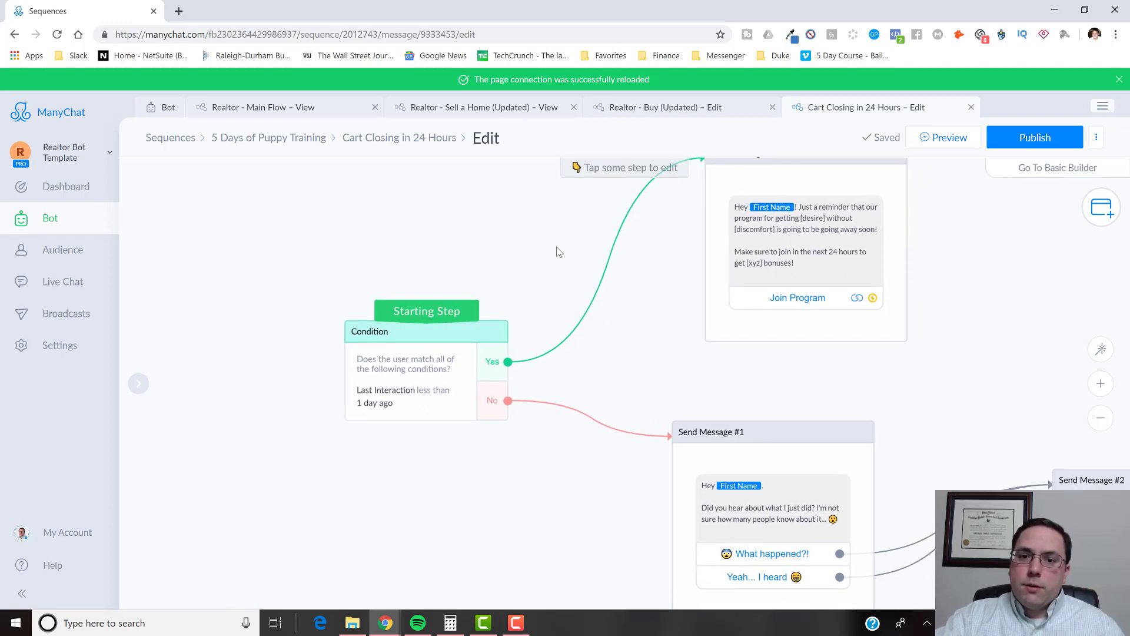
pyautogui.moveTo(558, 252); pyautogui.dragTo(438, 201)
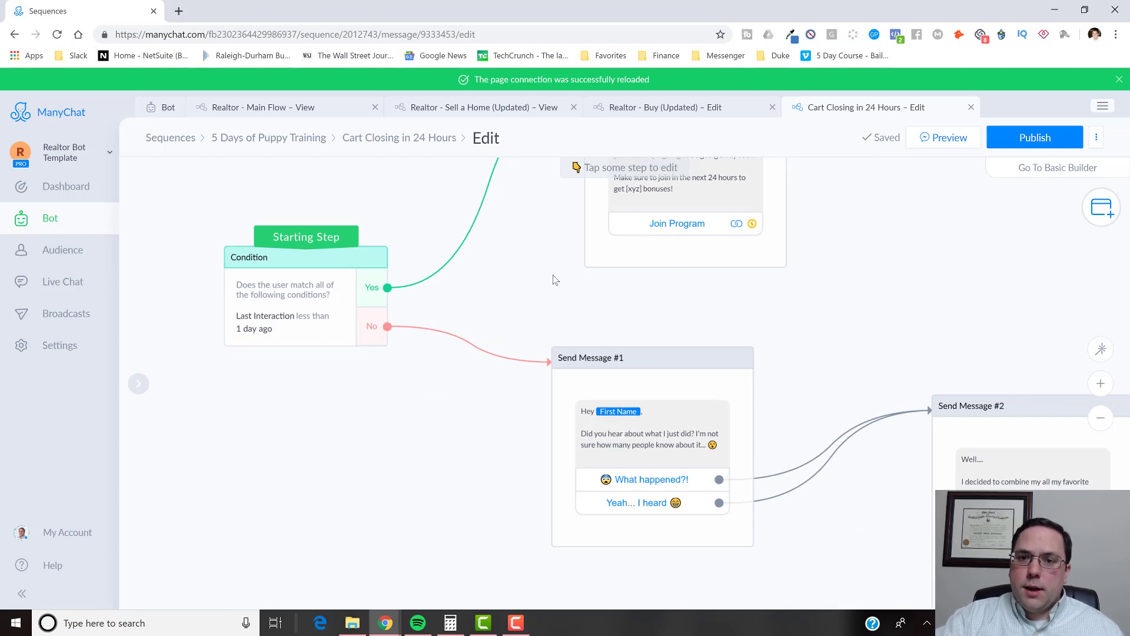
pyautogui.moveTo(553, 275); pyautogui.dragTo(495, 240)
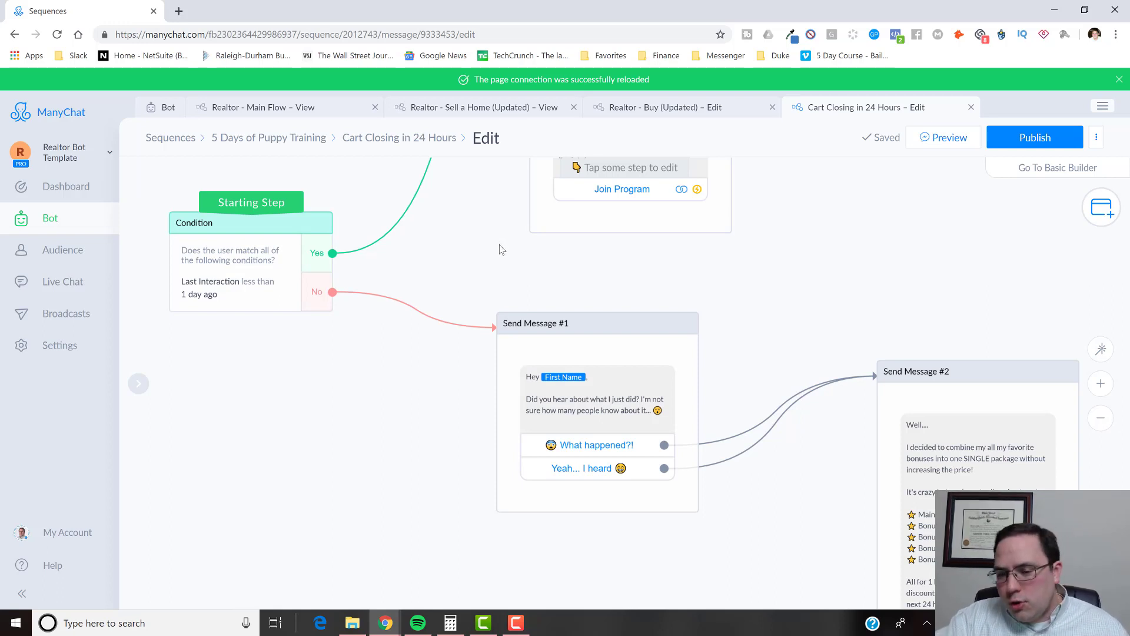
pyautogui.scroll(3, 497, 247)
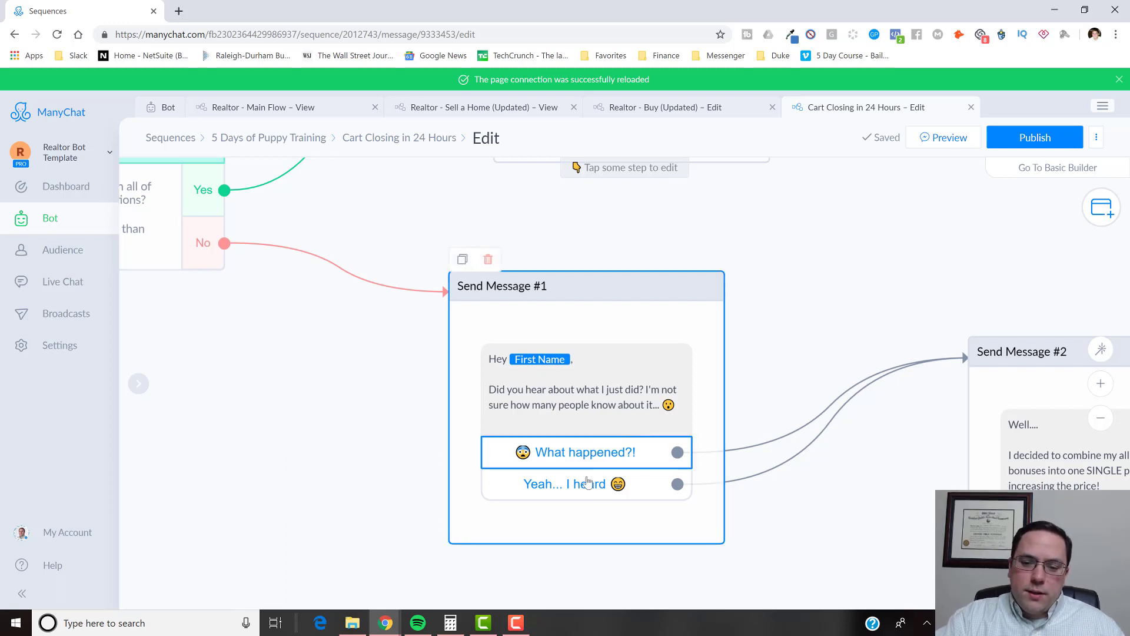
pyautogui.scroll(-3, 780, 322)
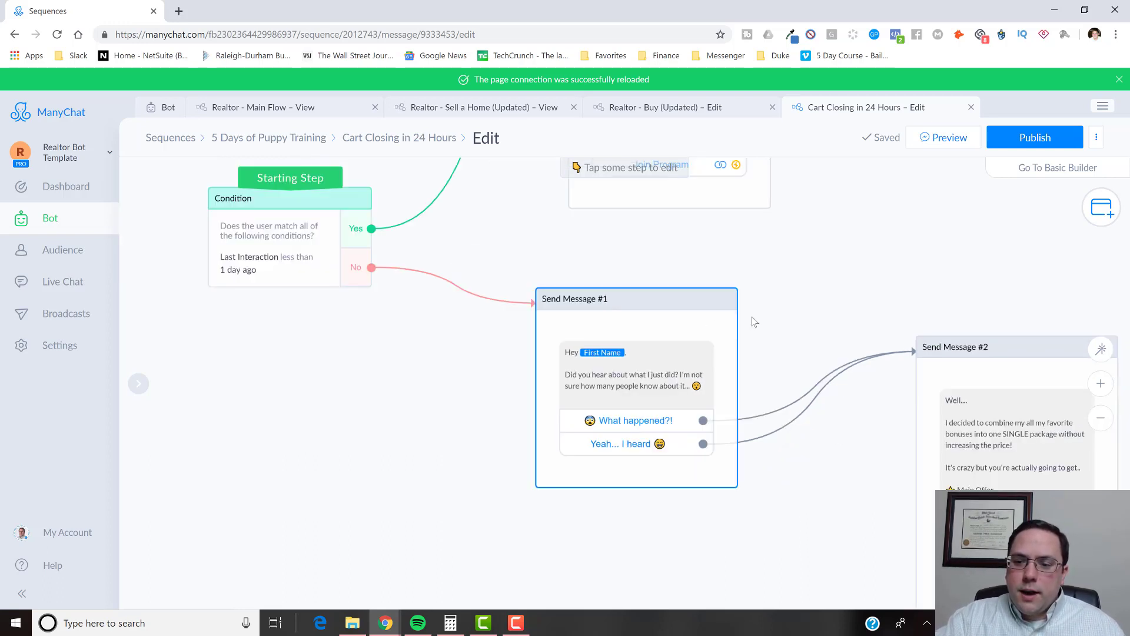
pyautogui.moveTo(929, 417); pyautogui.dragTo(790, 311)
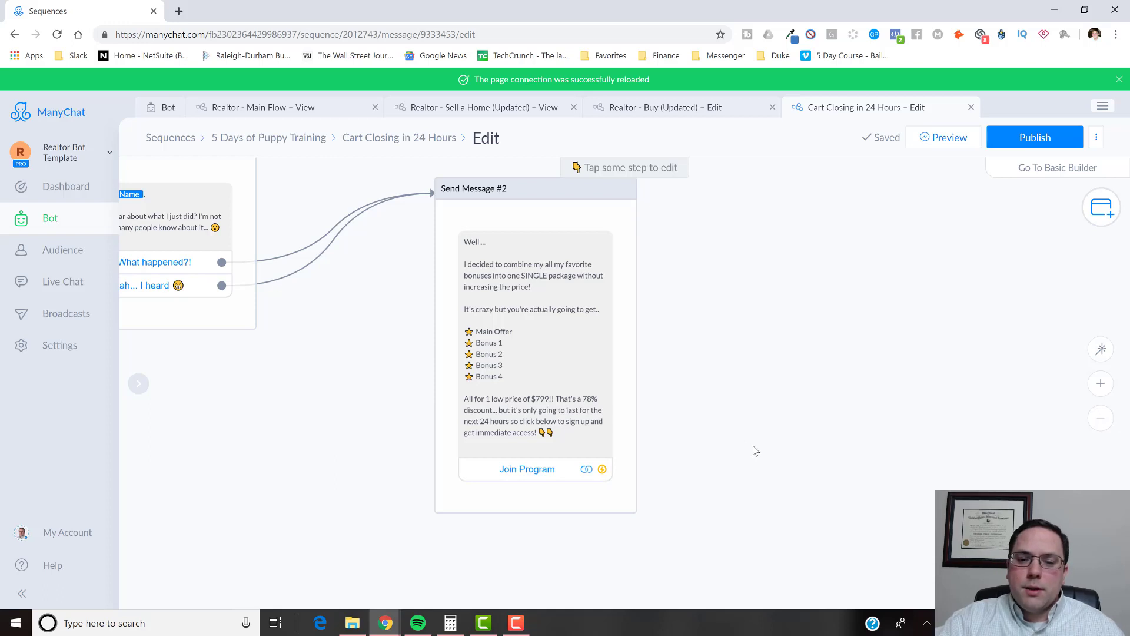
pyautogui.moveTo(673, 403); pyautogui.dragTo(753, 446)
pyautogui.scroll(-3, 764, 442)
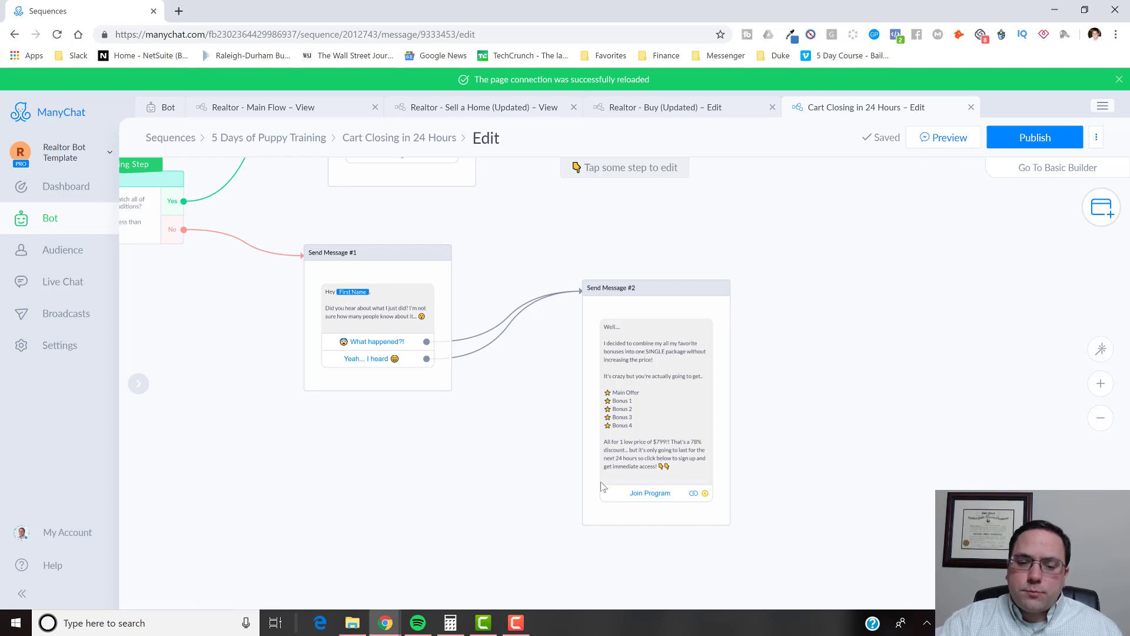
# Return from the Cart Closing in 24 Hours flow to the 5 Days of Puppy Training sequence, and open the Mini Course - Opt In Flow.
pyautogui.moveTo(505, 300); pyautogui.dragTo(603, 391)
pyautogui.scroll(-3, 601, 377)
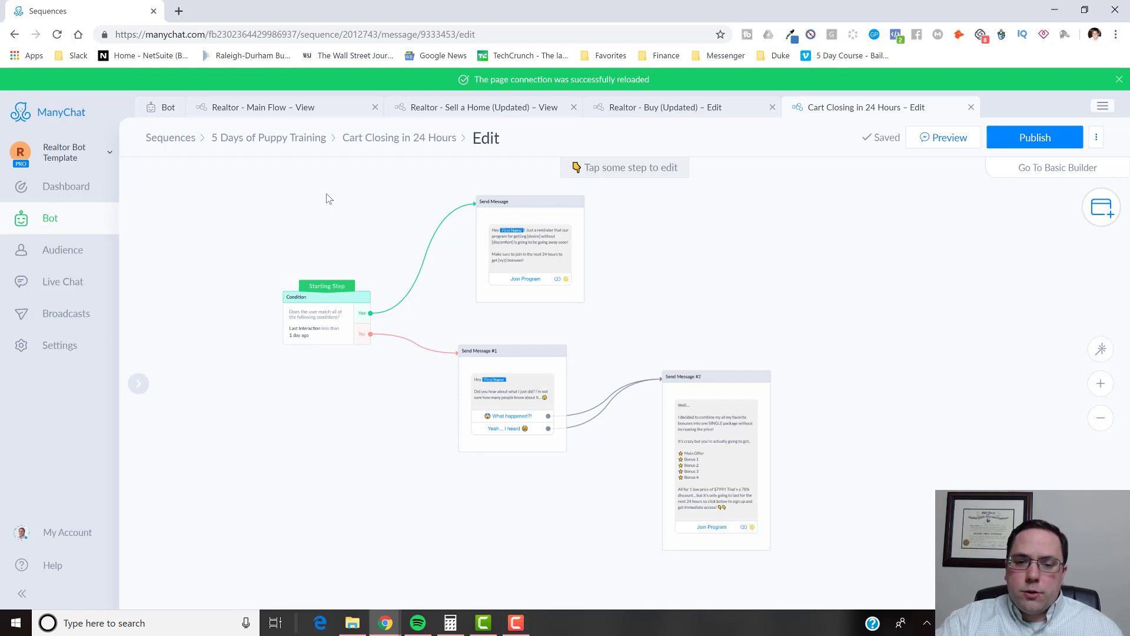
pyautogui.click(283, 148)
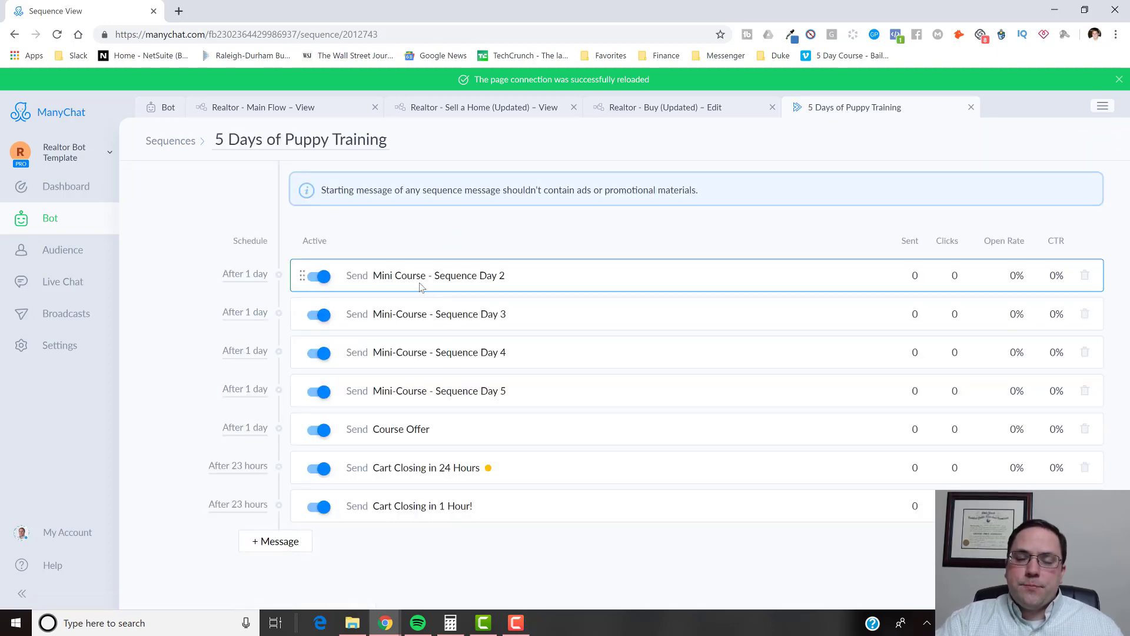
pyautogui.click(439, 275)
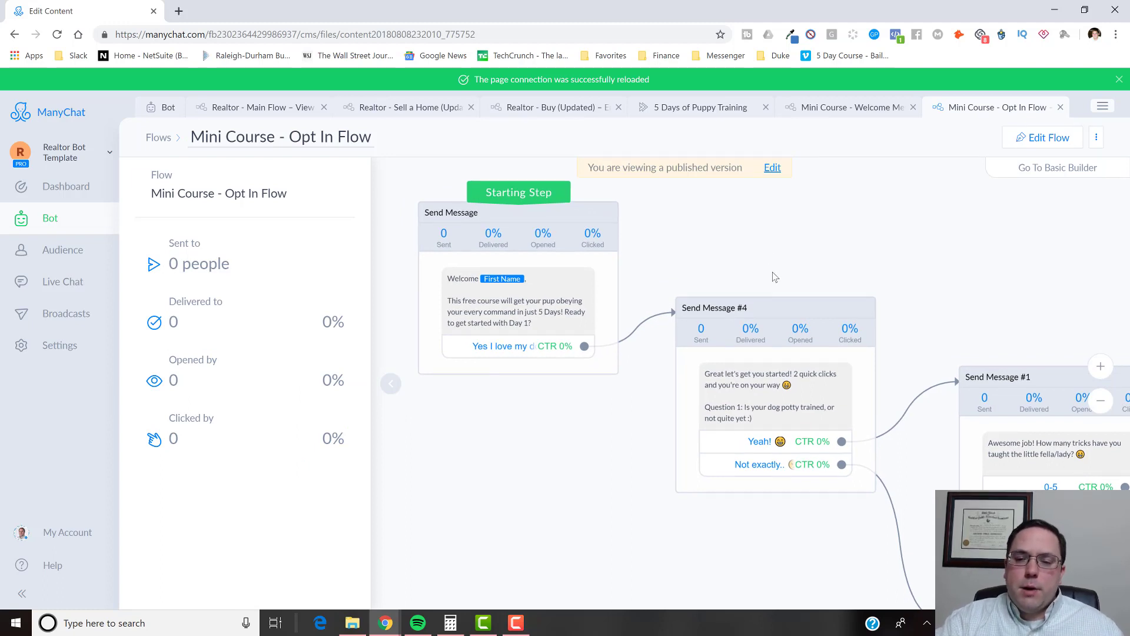
# Look through the published opt-in flow's question and tagging steps, and open the flow for editing.
pyautogui.scroll(-3, 779, 242)
pyautogui.moveTo(770, 241); pyautogui.dragTo(664, 203)
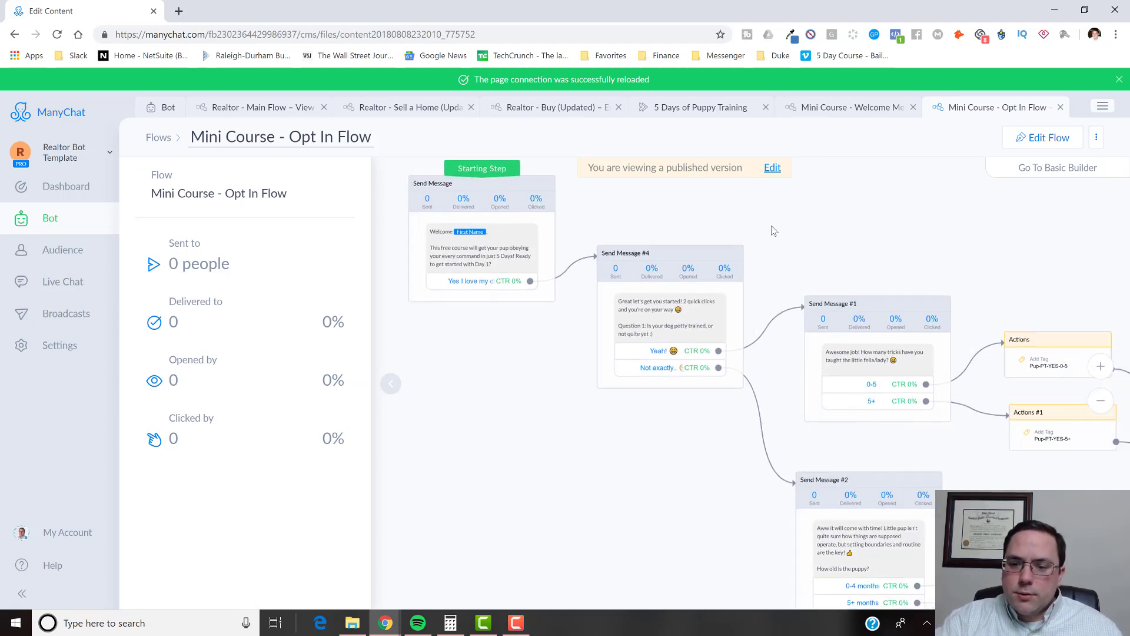
pyautogui.moveTo(795, 240); pyautogui.dragTo(656, 212)
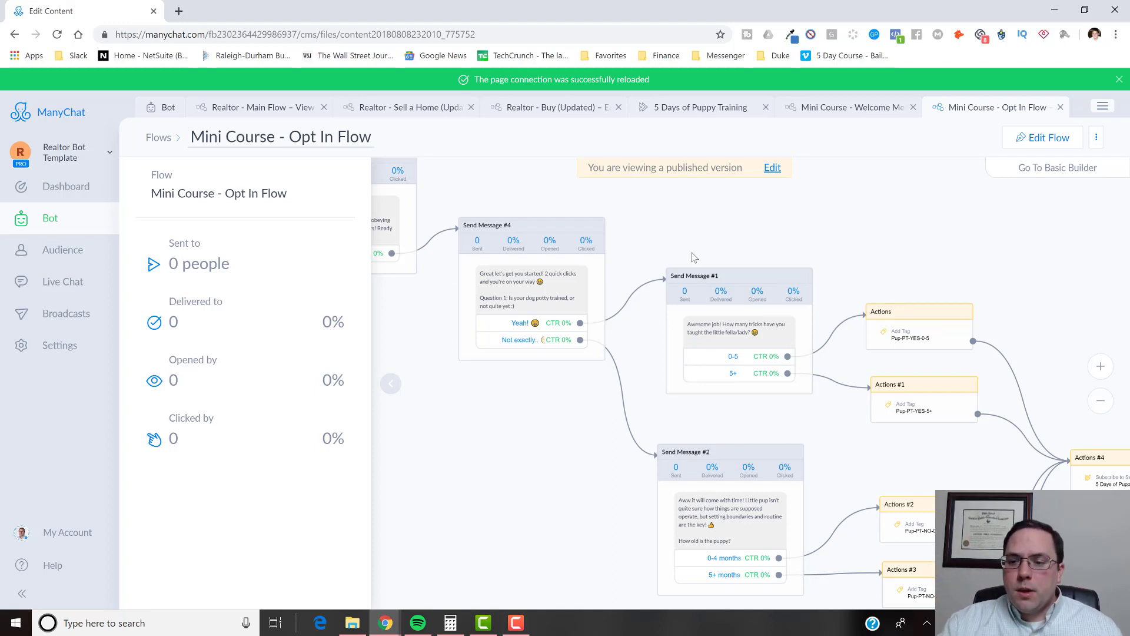
pyautogui.moveTo(792, 294); pyautogui.dragTo(903, 318)
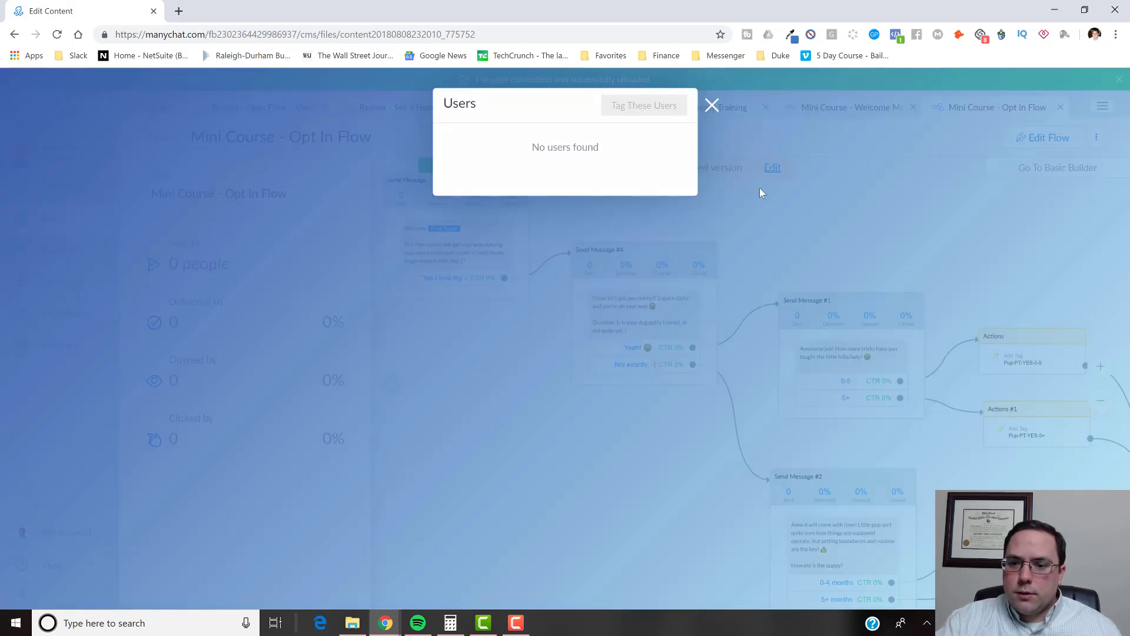
pyautogui.click(710, 105)
pyautogui.click(785, 173)
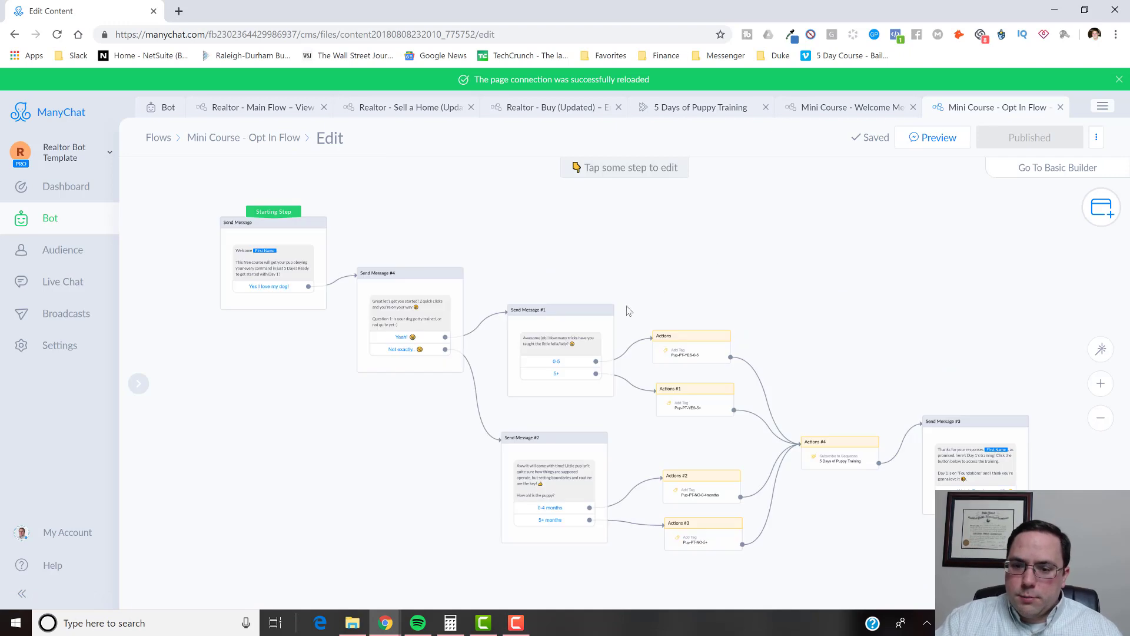
# Remove the connection from the Yeah! answer to Send Message #1 and link the two again.
pyautogui.moveTo(556, 322); pyautogui.dragTo(687, 340)
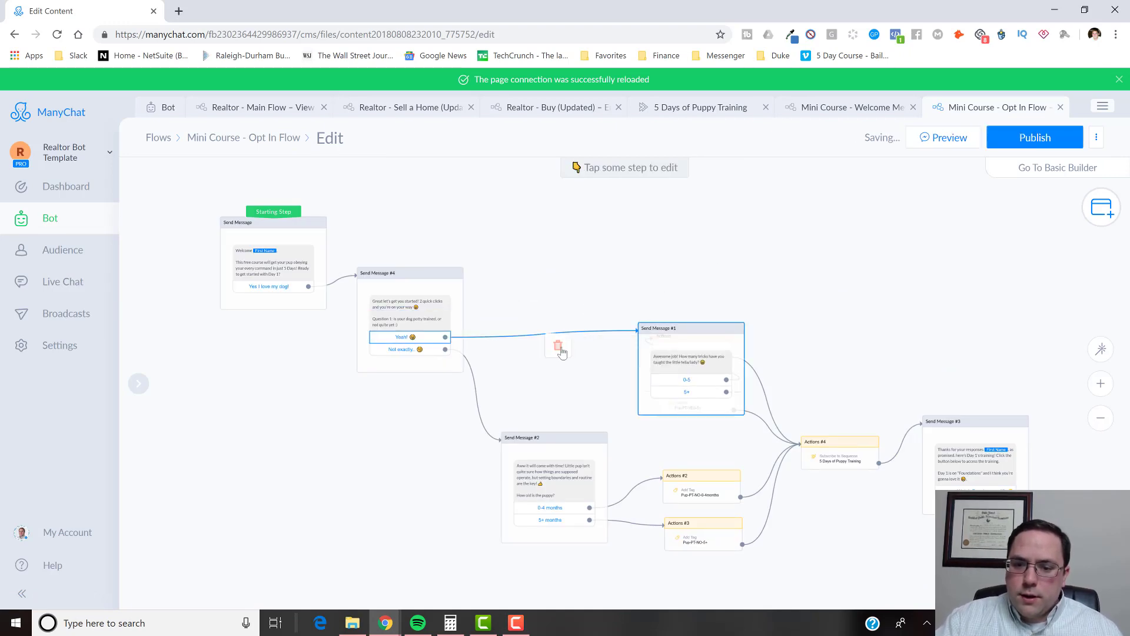
pyautogui.click(558, 347)
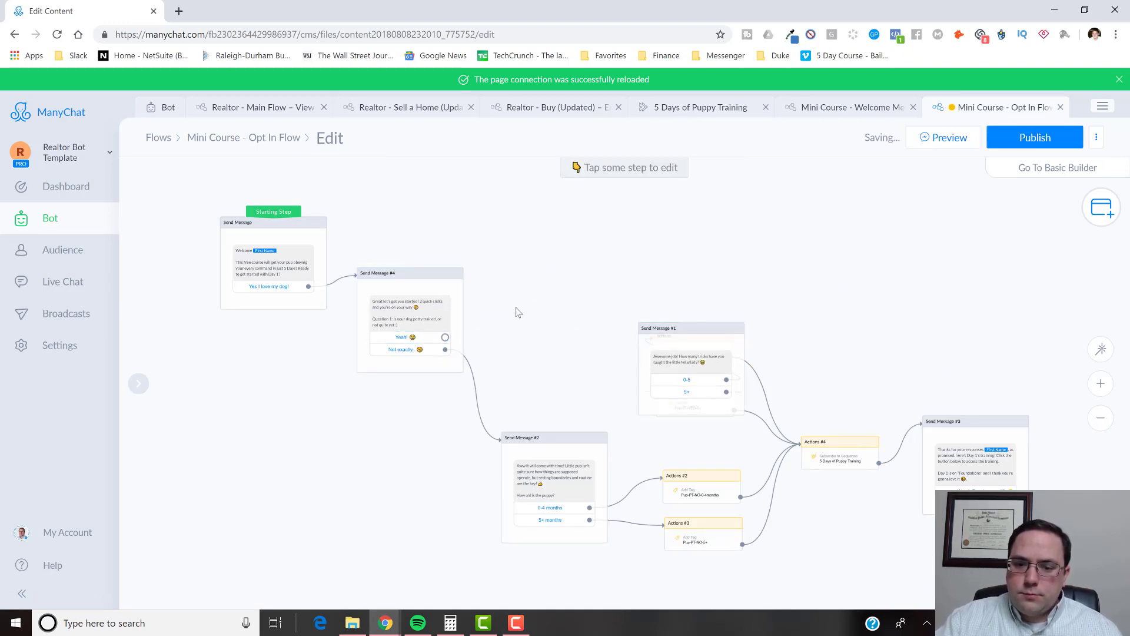
pyautogui.click(445, 337)
pyautogui.click(700, 318)
# Reposition Send Message #1 beside Send Message #4 and move its Actions blocks within the opt-in flow.
pyautogui.moveTo(745, 320); pyautogui.dragTo(600, 259)
pyautogui.click(660, 283)
pyautogui.moveTo(774, 295); pyautogui.dragTo(802, 292)
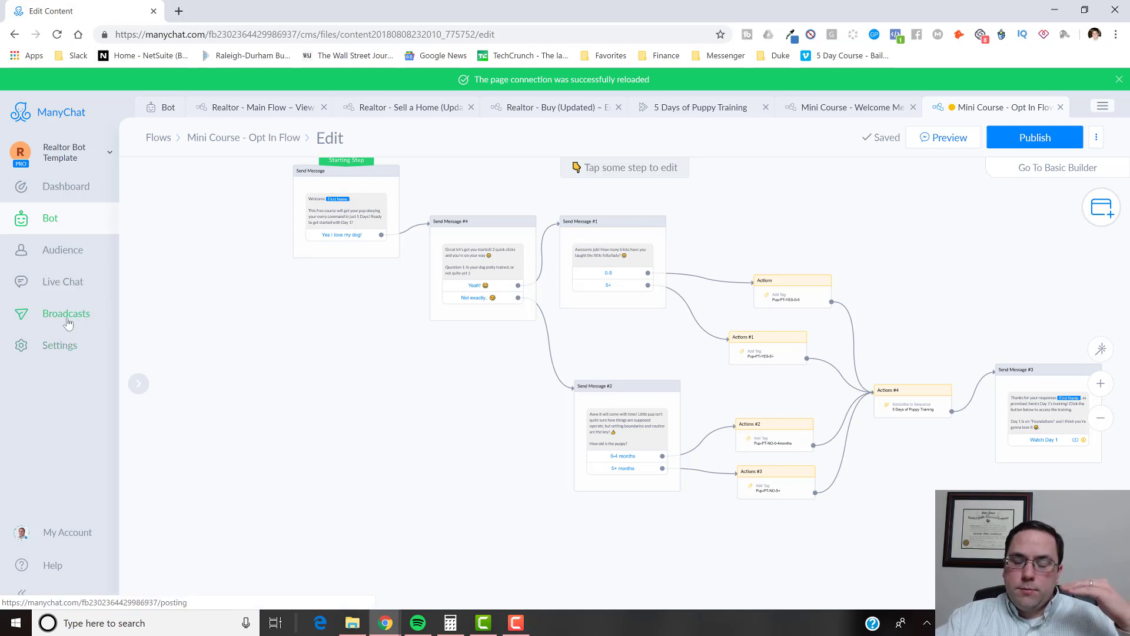
# Open the Mini Course - Sequence Day 2 message of the 5 Days of Puppy Training sequence for editing.
pyautogui.click(76, 222)
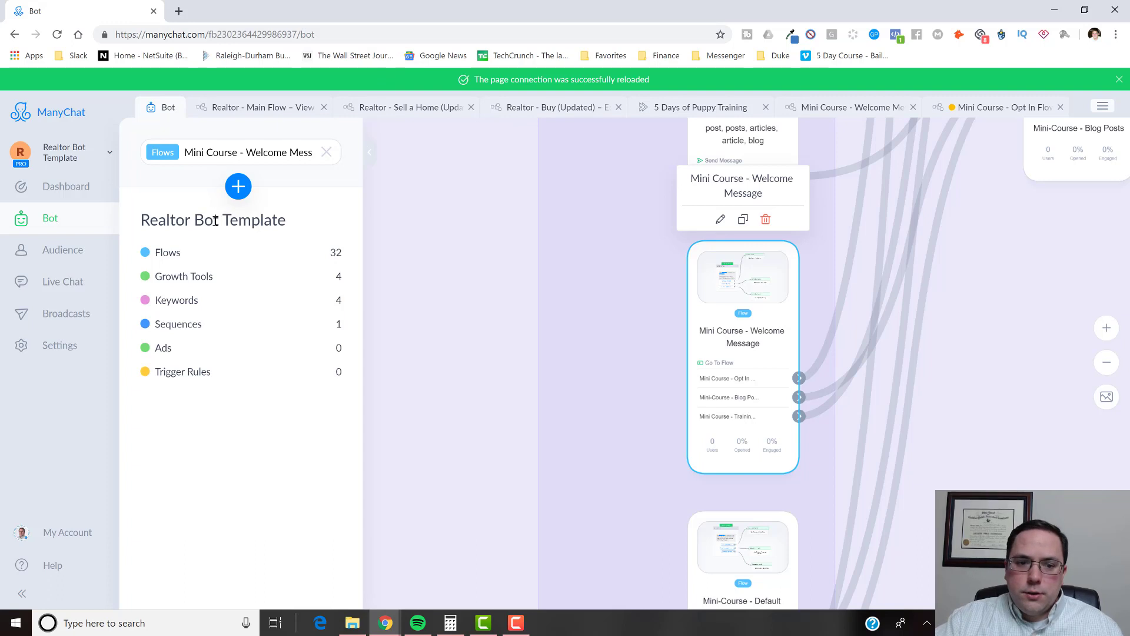
pyautogui.click(160, 106)
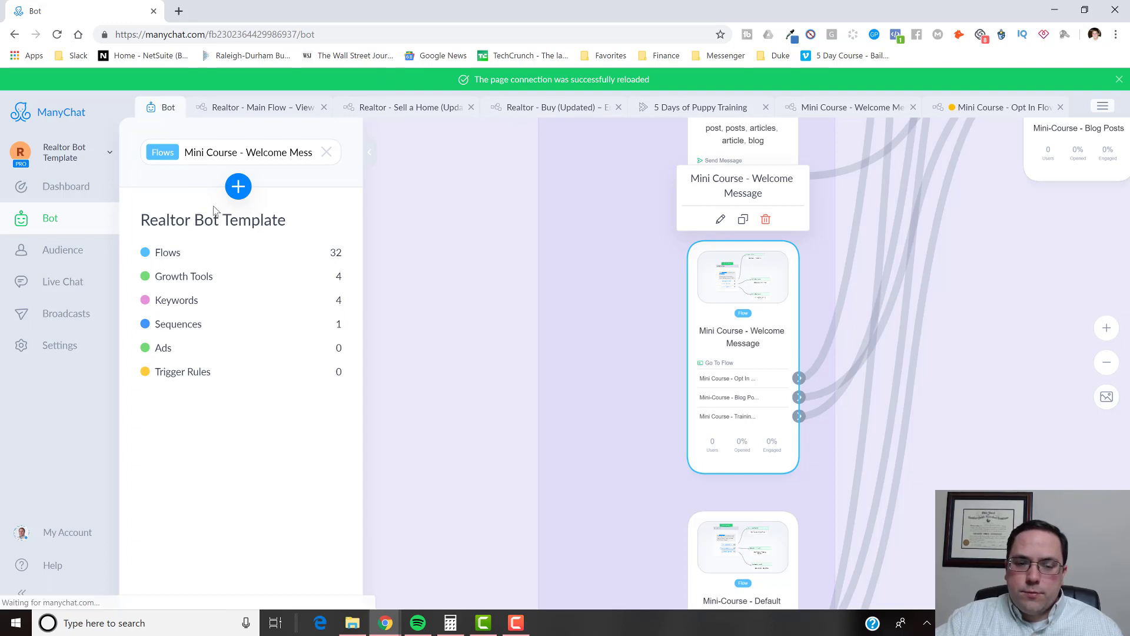
pyautogui.click(326, 152)
pyautogui.click(171, 332)
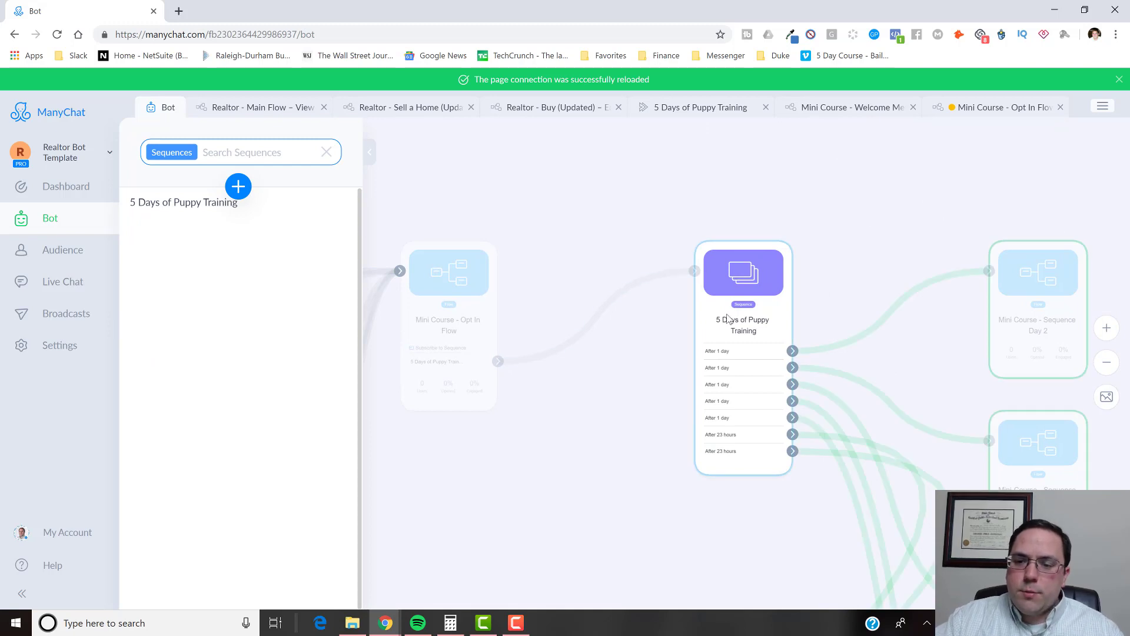
pyautogui.click(658, 273)
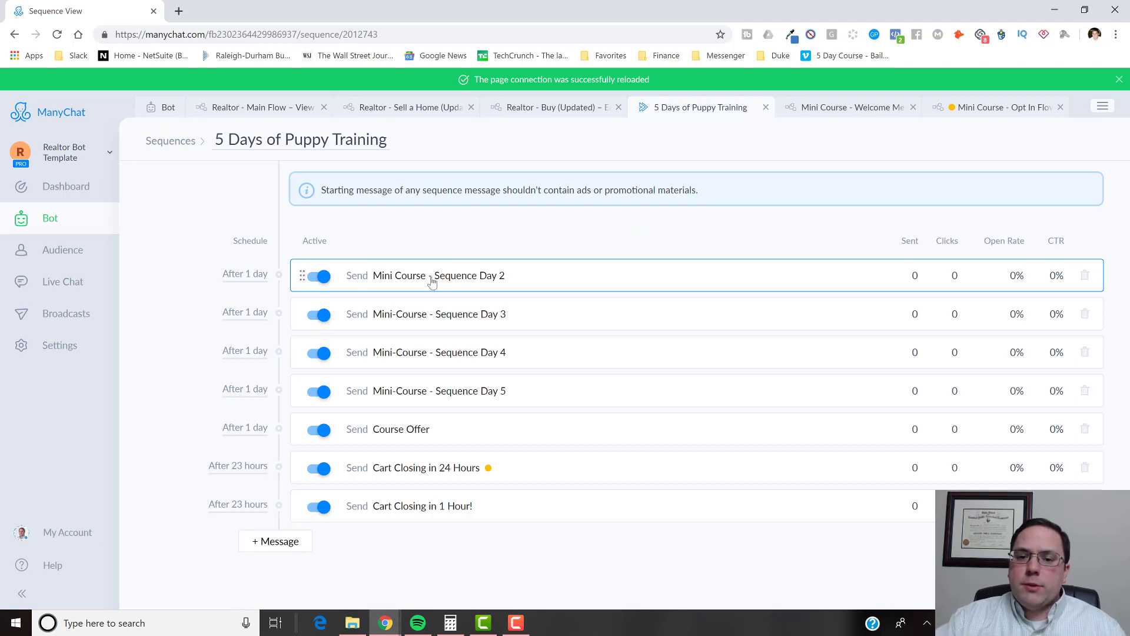
pyautogui.click(432, 279)
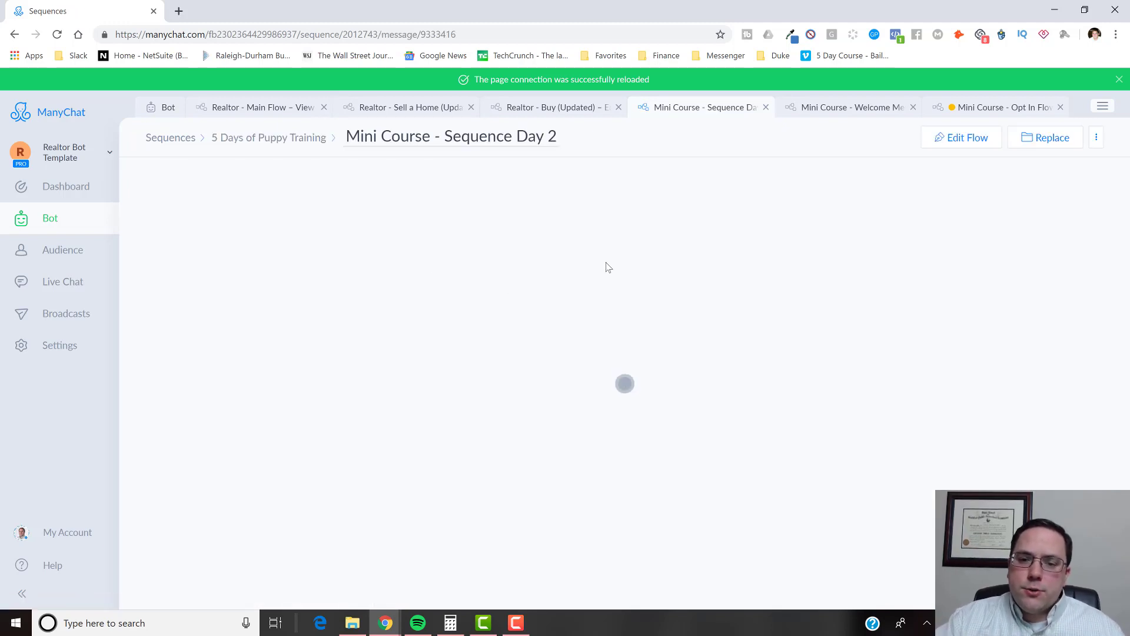
pyautogui.click(969, 139)
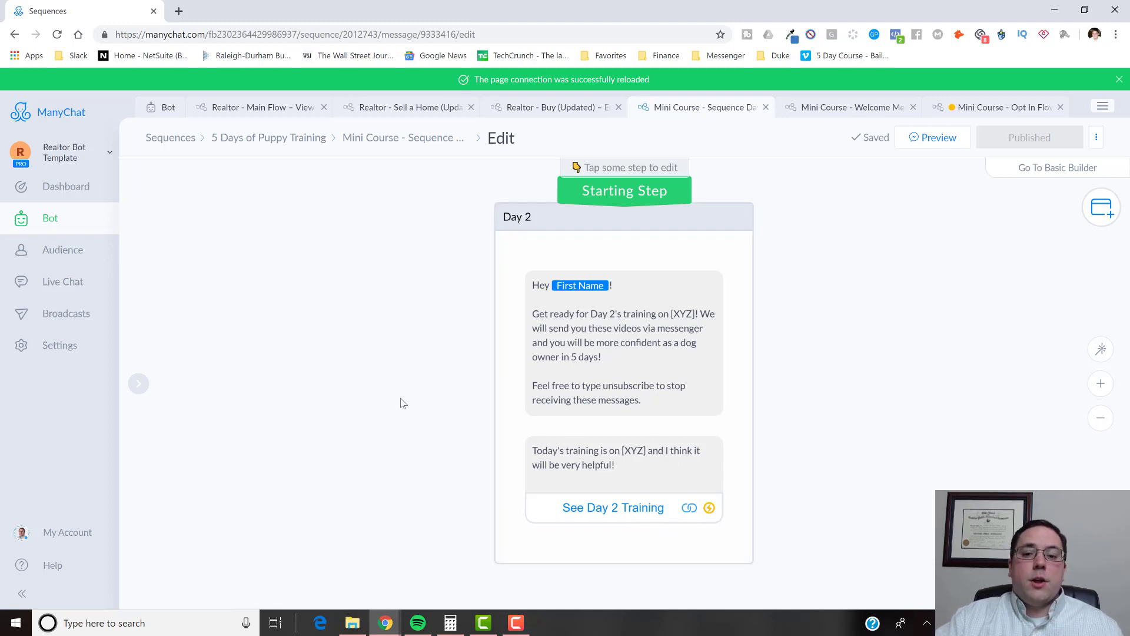
# Add a Condition block ahead of the Day 2 message and make it the flow's starting step.
pyautogui.scroll(-3, 399, 402)
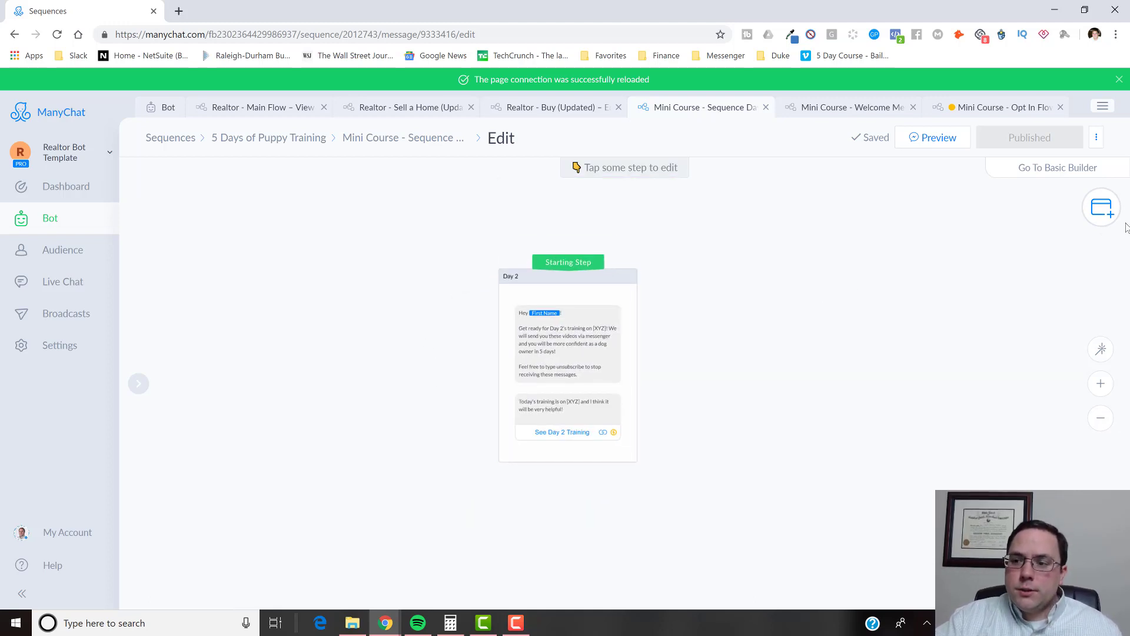
pyautogui.click(1098, 211)
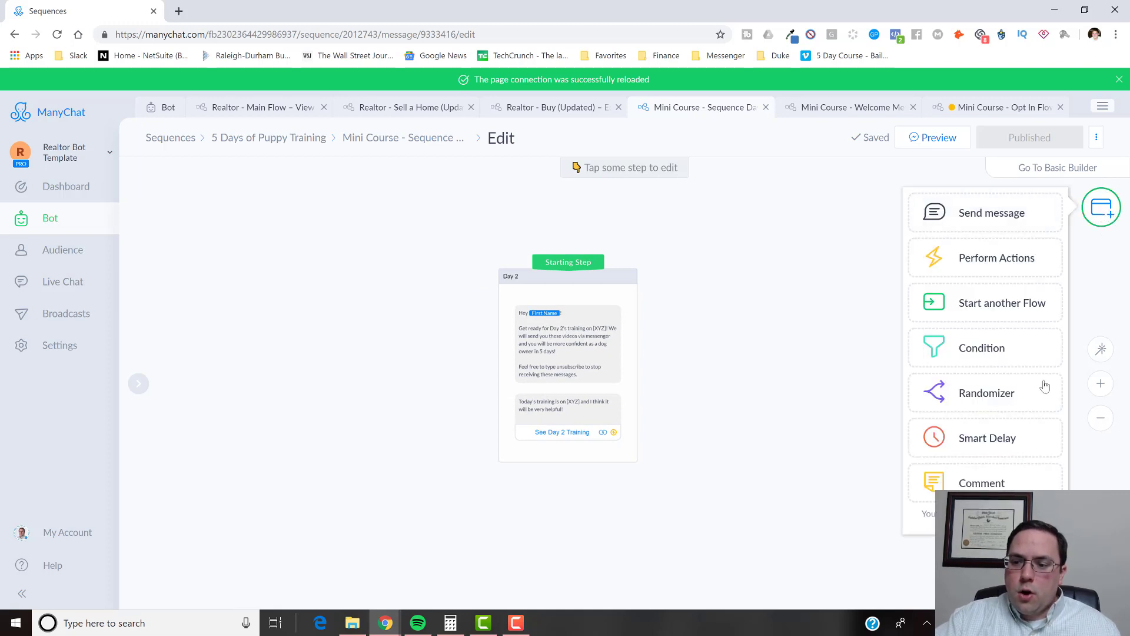
pyautogui.moveTo(986, 349); pyautogui.dragTo(308, 337)
pyautogui.moveTo(580, 265); pyautogui.dragTo(307, 387)
# Move the Day 2 message higher on the canvas and connect the Condition's Yes branch to it.
pyautogui.moveTo(572, 370); pyautogui.dragTo(581, 302)
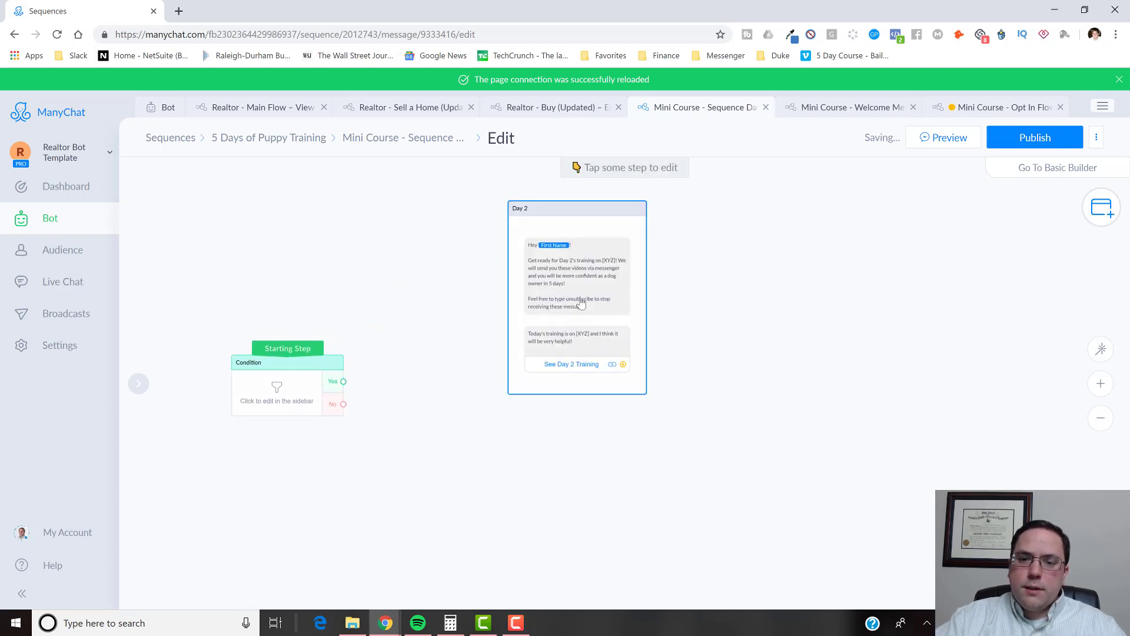
pyautogui.click(344, 381)
pyautogui.click(558, 286)
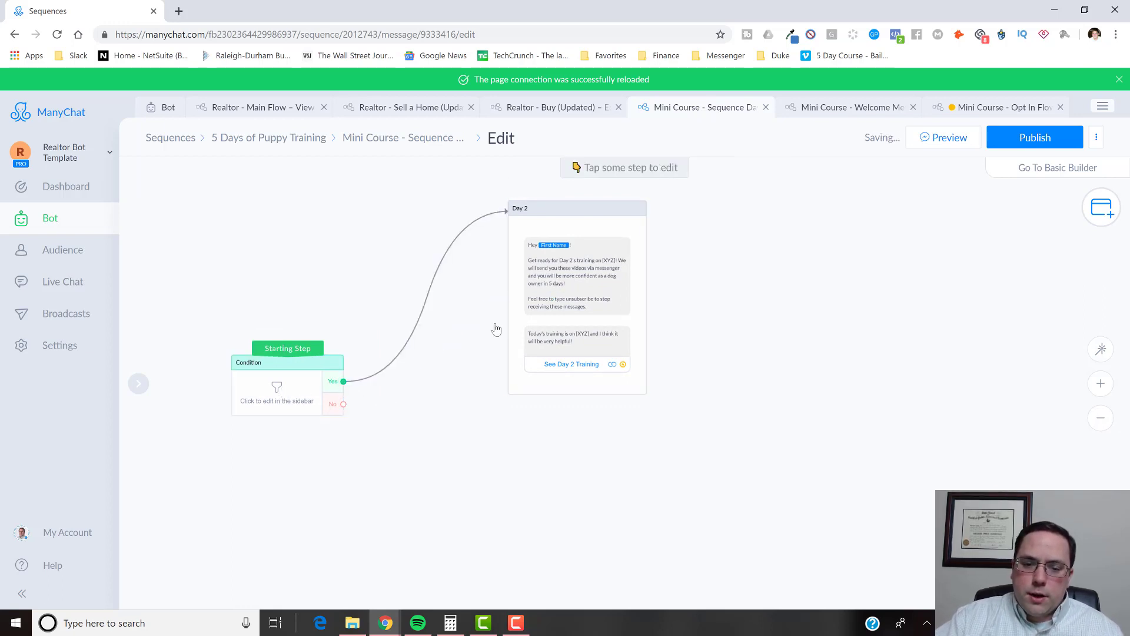
# Set the Condition block to match any of the following conditions.
pyautogui.click(293, 393)
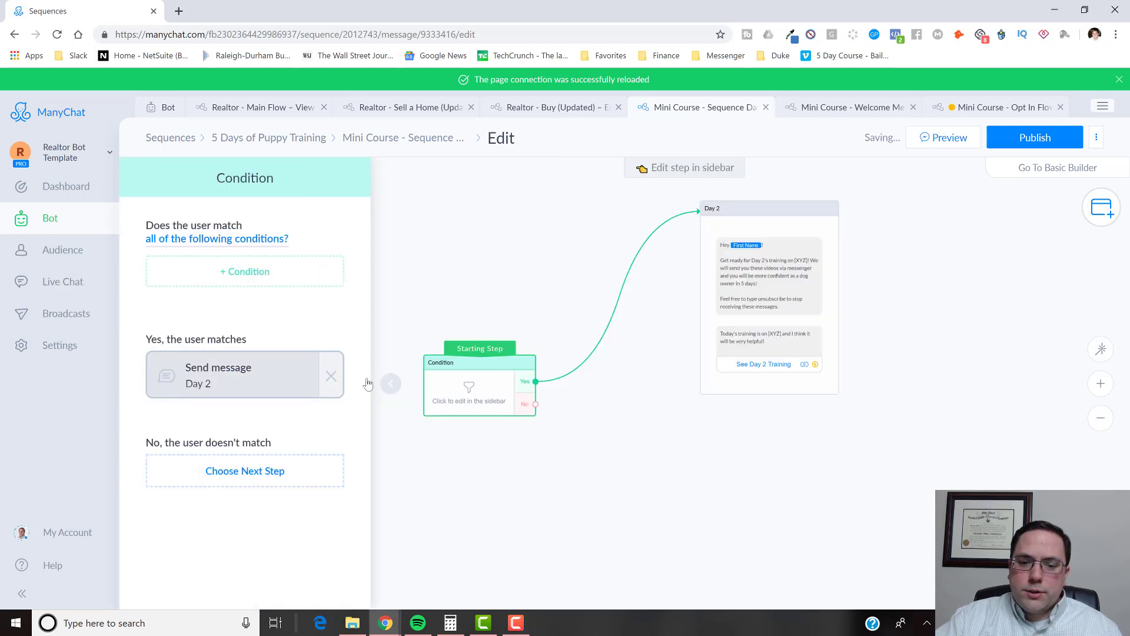
pyautogui.click(226, 242)
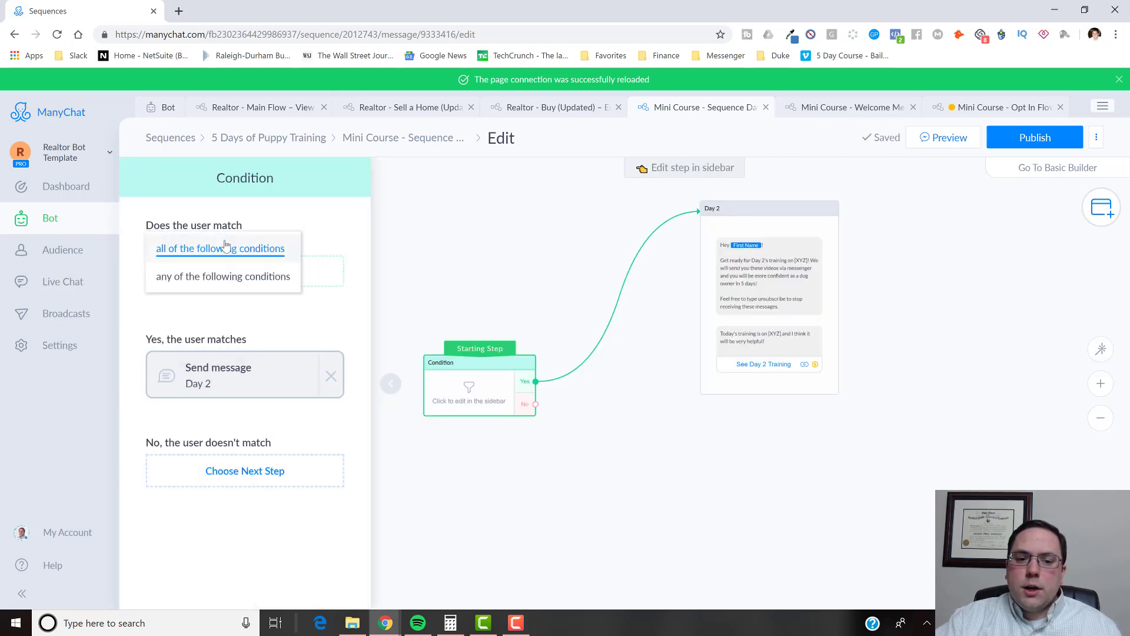
pyautogui.click(218, 281)
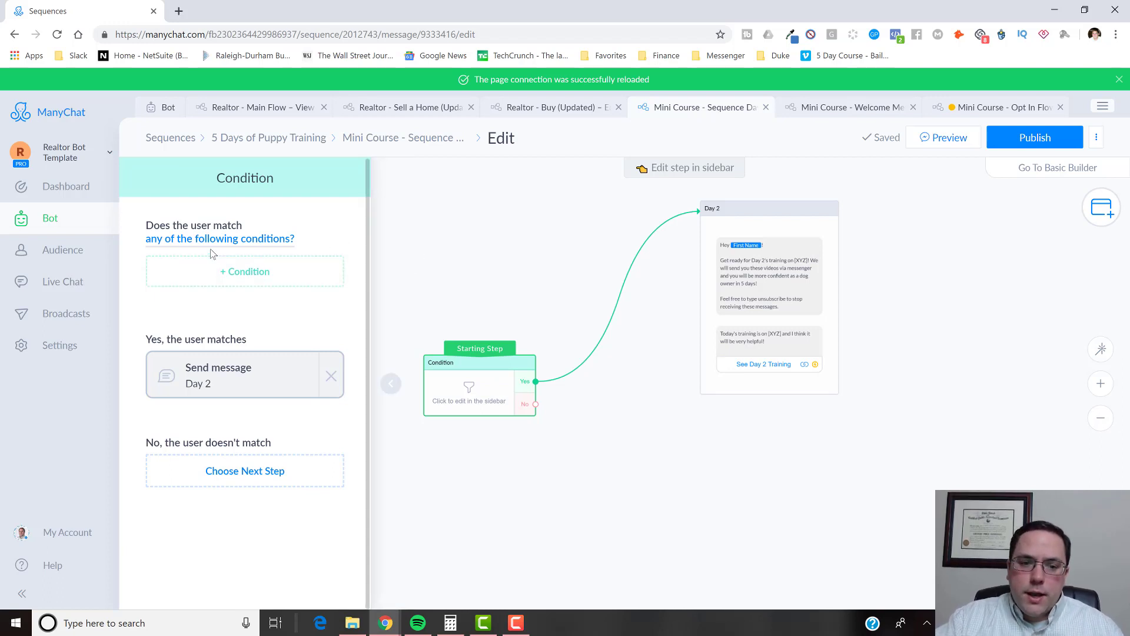
# Add two rules to the Condition block: Tag is Pup-PT-YES-5+ and Tag is Pup-PT-YES-0-5.
pyautogui.click(215, 272)
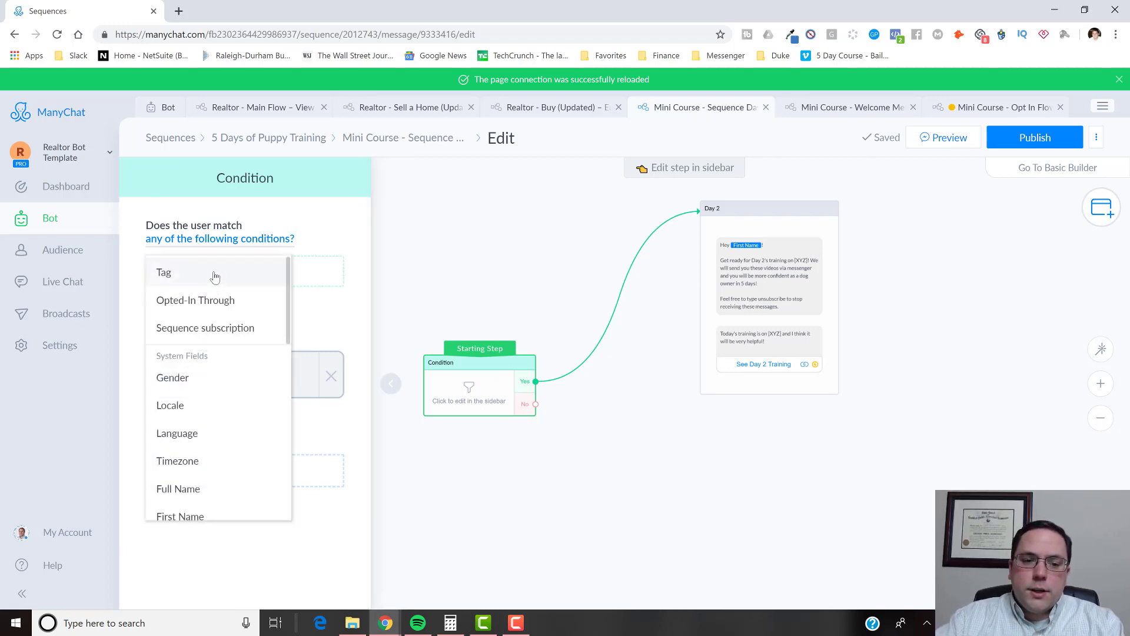
pyautogui.click(215, 274)
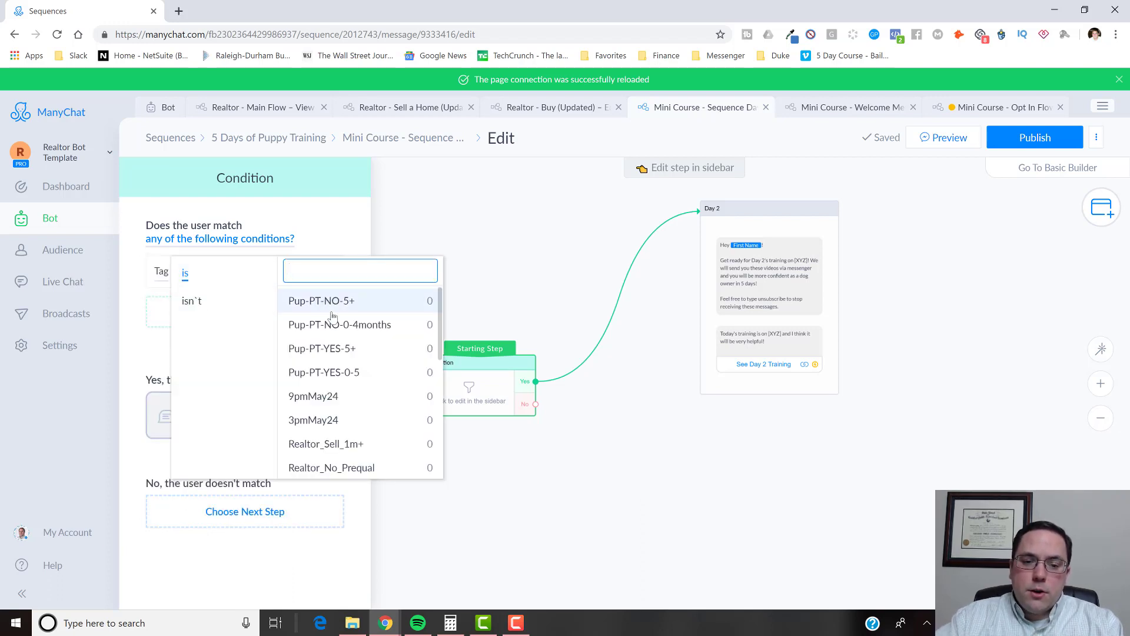
pyautogui.click(336, 351)
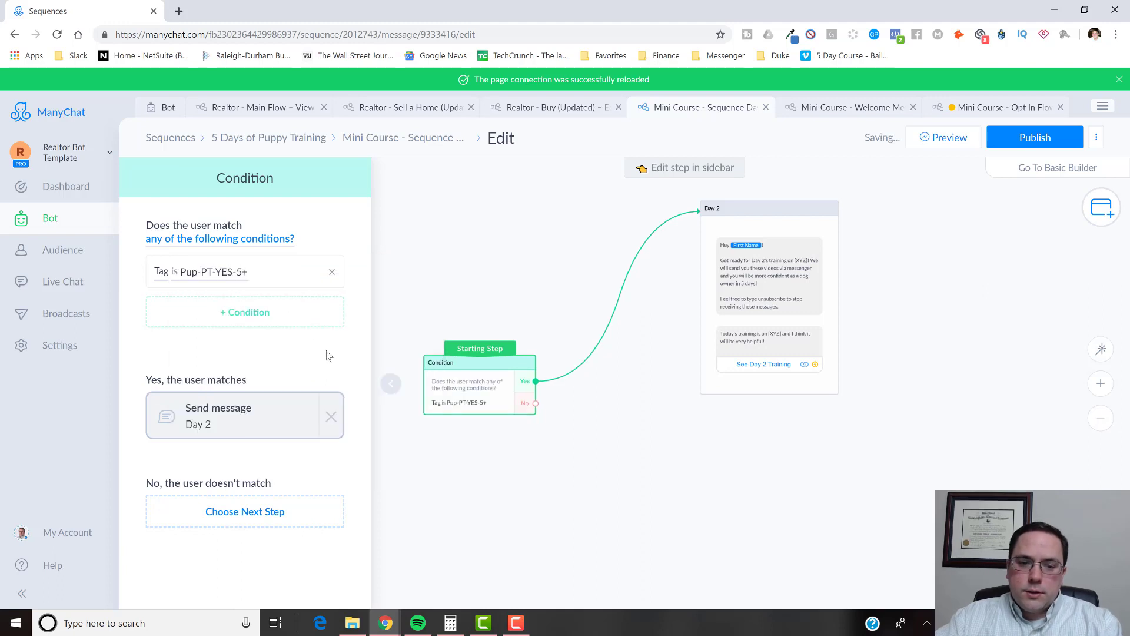
pyautogui.click(257, 315)
pyautogui.click(239, 318)
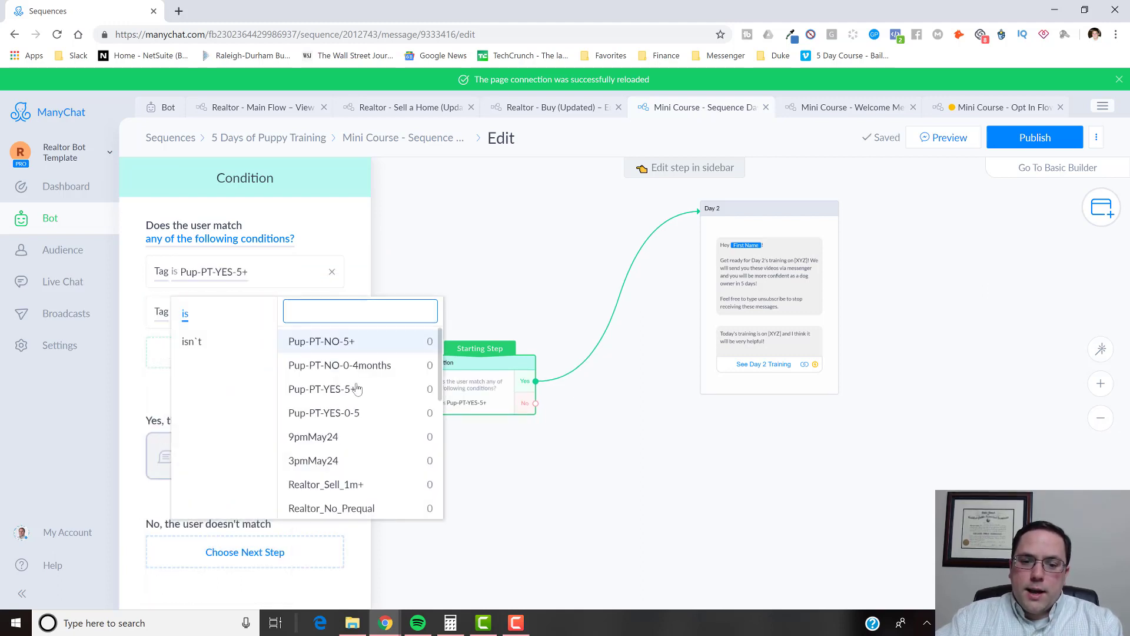
pyautogui.click(353, 414)
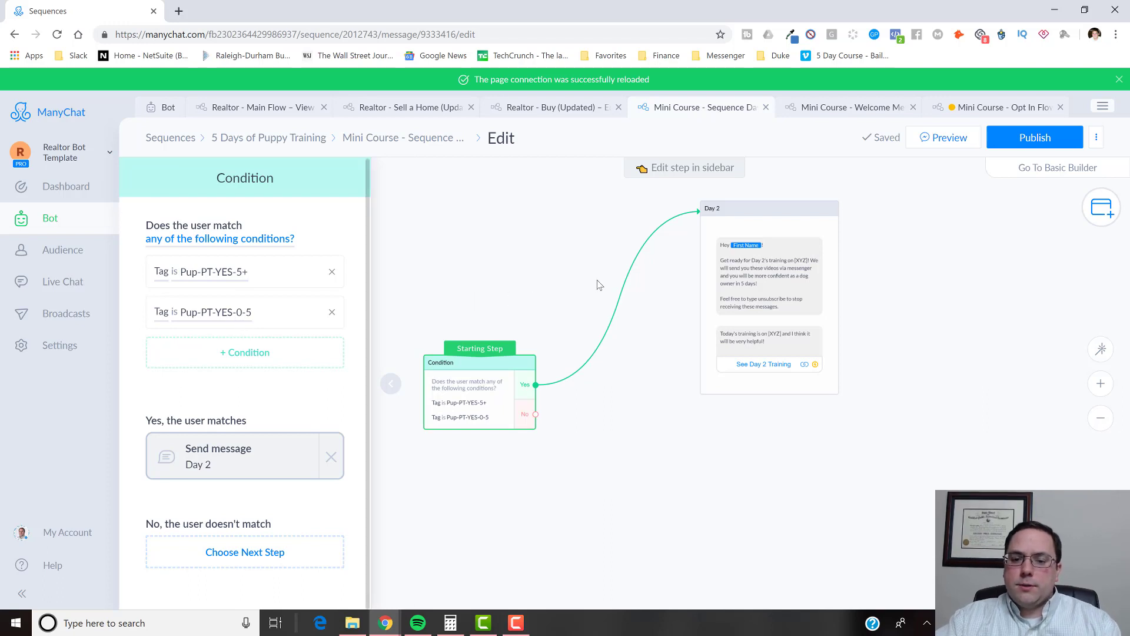
# Duplicate the Day 2 message below the original and connect the Condition's No branch to the copy.
pyautogui.click(568, 403)
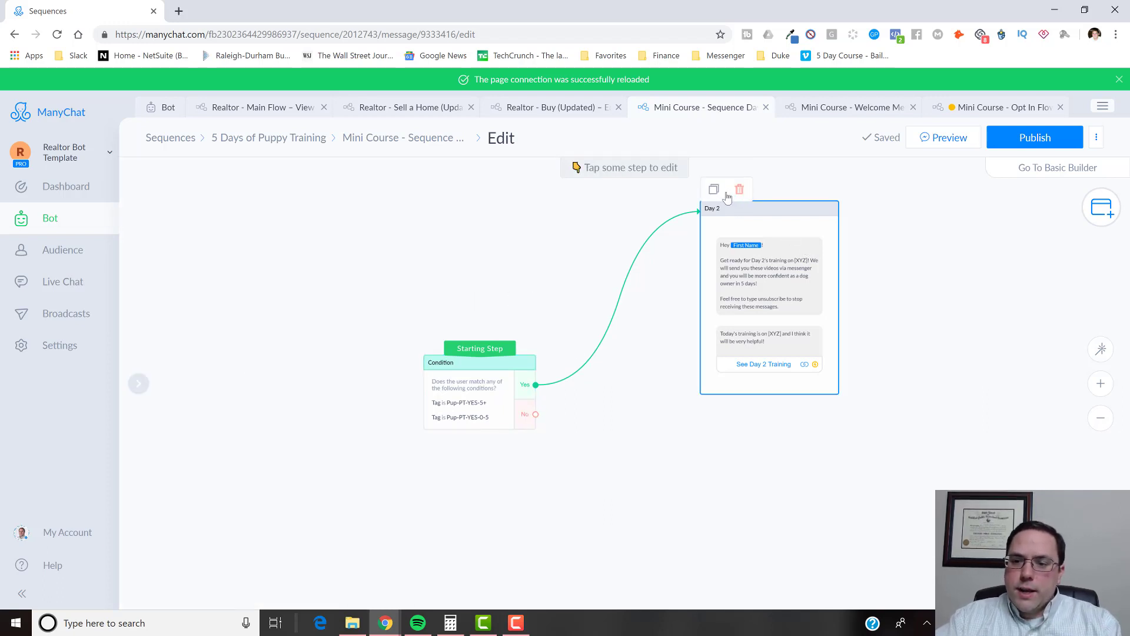
pyautogui.click(714, 190)
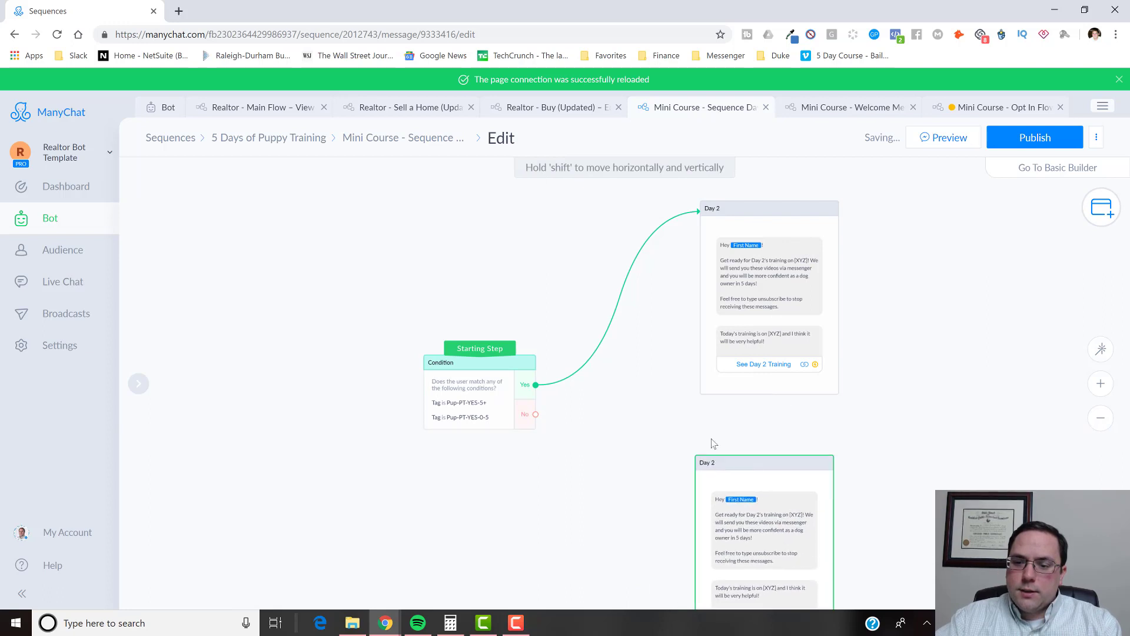
pyautogui.click(712, 459)
pyautogui.moveTo(552, 401); pyautogui.dragTo(695, 391)
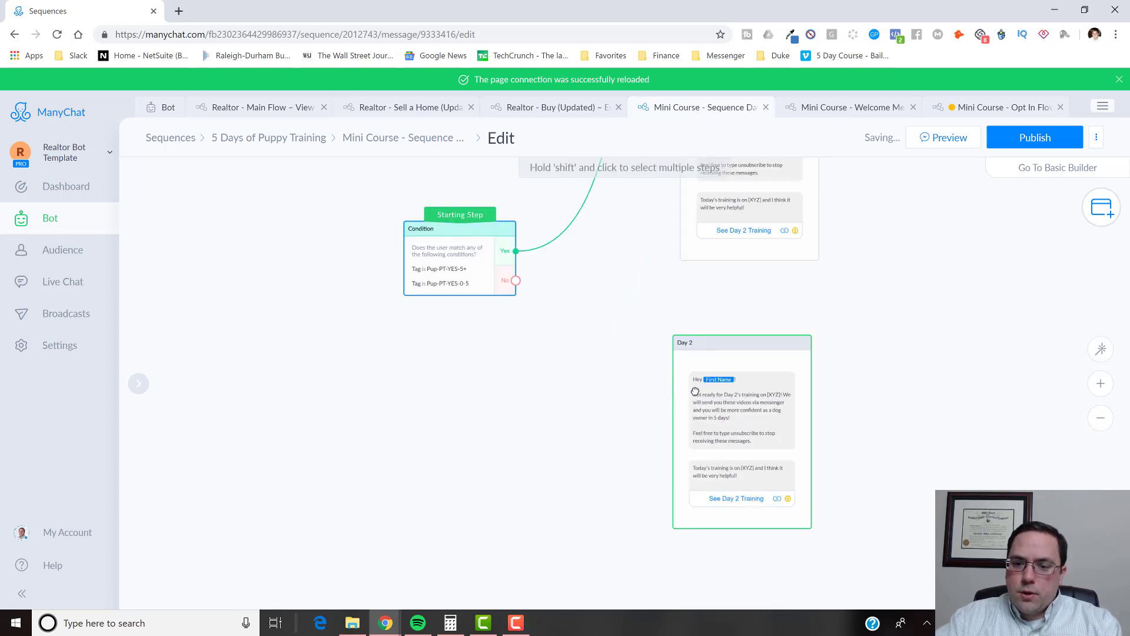
pyautogui.click(702, 388)
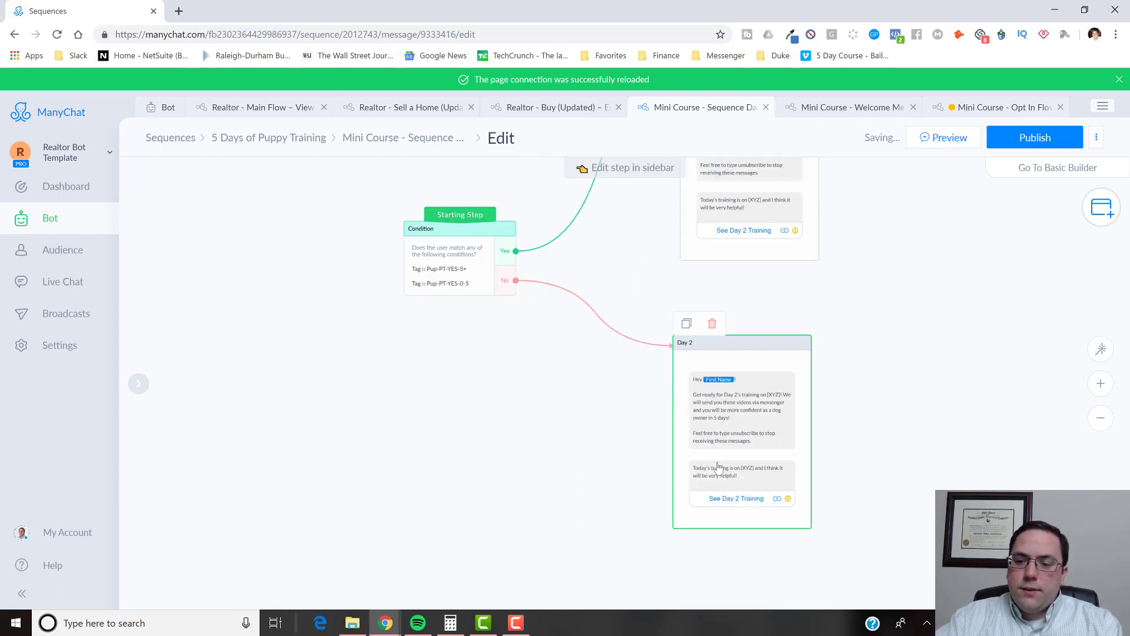
# Review the See Day 2 Training button's settings in the duplicated Day 2 message.
pyautogui.click(800, 504)
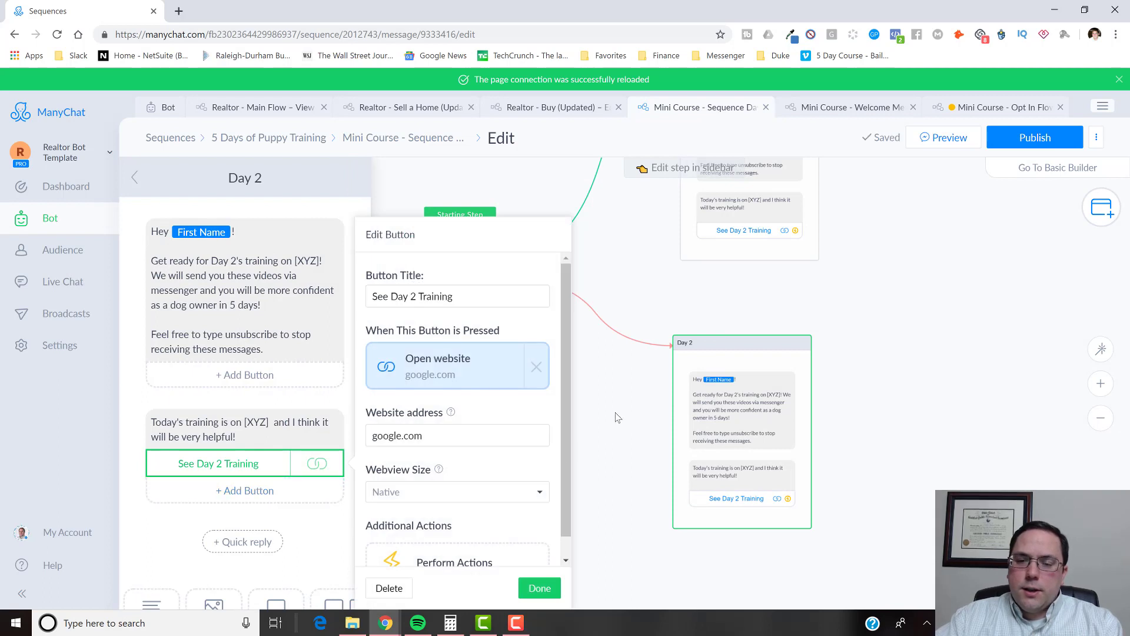
pyautogui.click(617, 417)
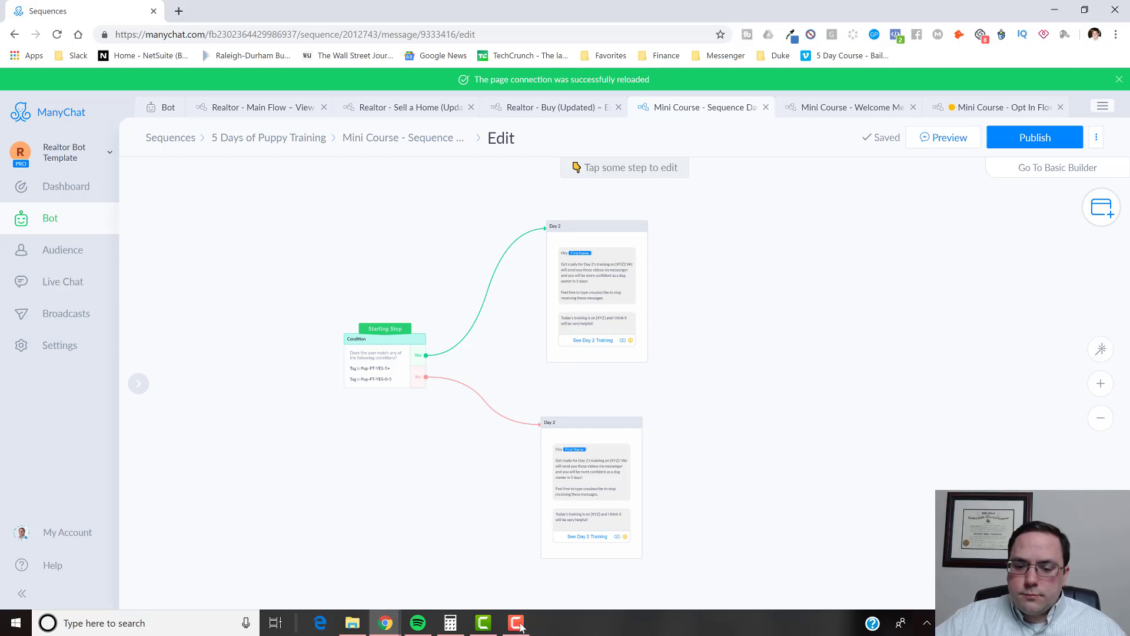
pyautogui.moveTo(521, 628)
pyautogui.click(553, 589)
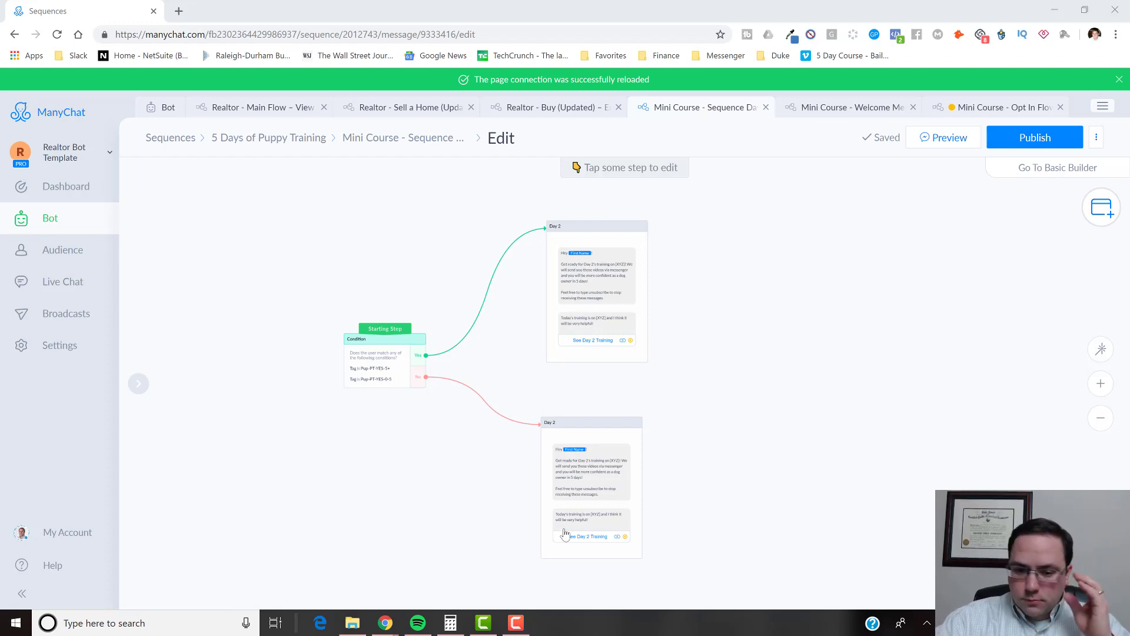
# Add a Perform Actions step to the See Day 2 Training button in the Day 2 message on the Yes branch.
pyautogui.moveTo(513, 626)
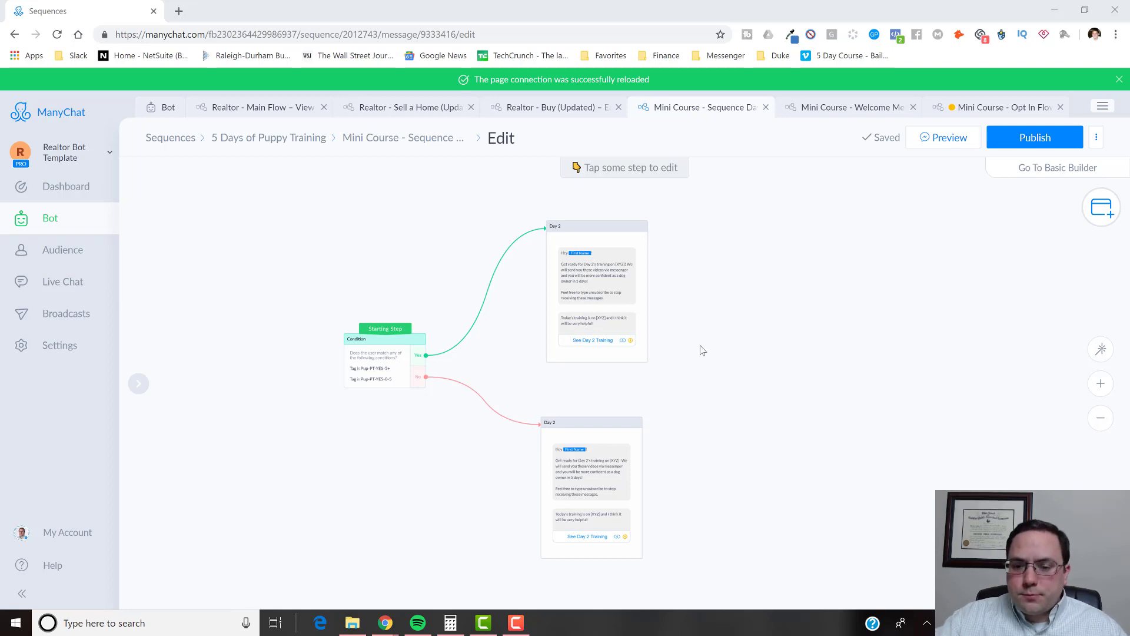
pyautogui.click(625, 345)
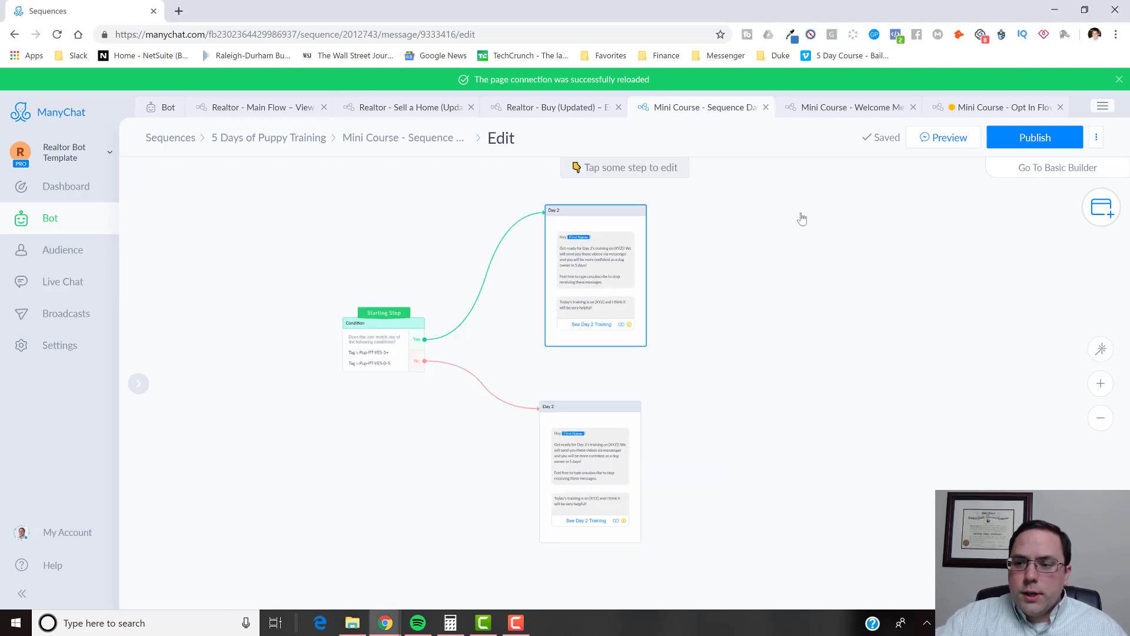
pyautogui.click(582, 324)
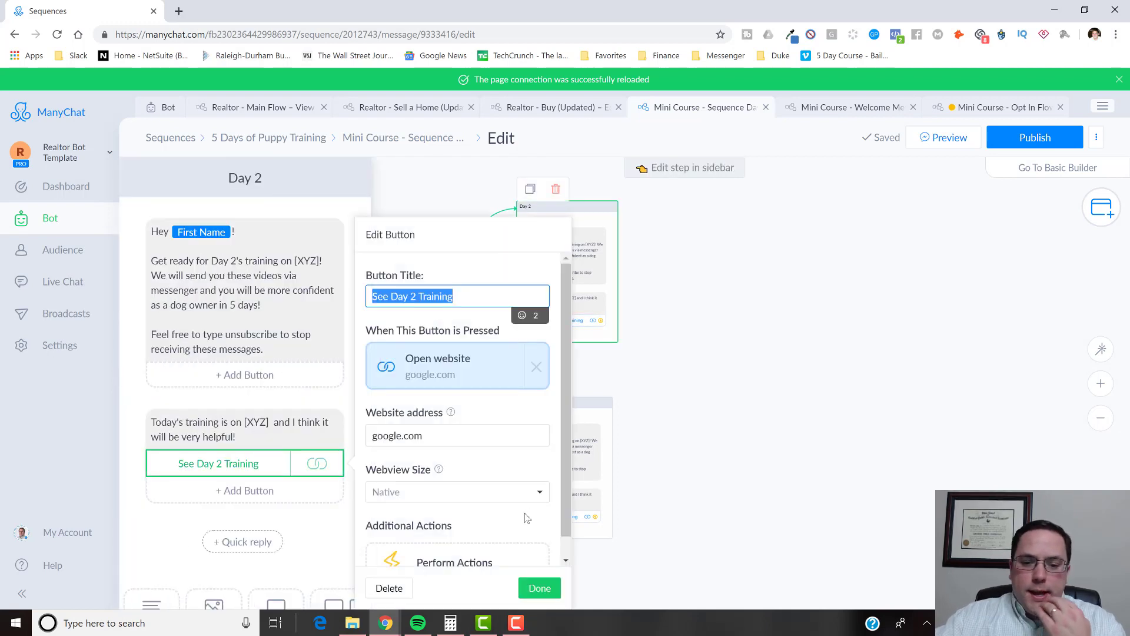
pyautogui.scroll(-1, 493, 518)
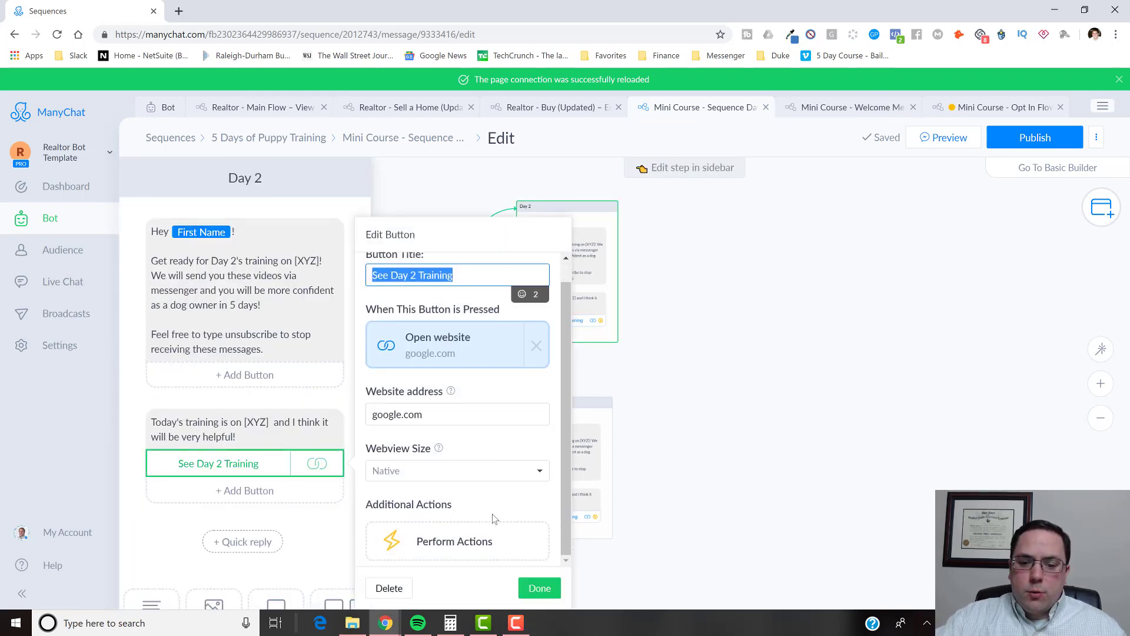
pyautogui.click(482, 551)
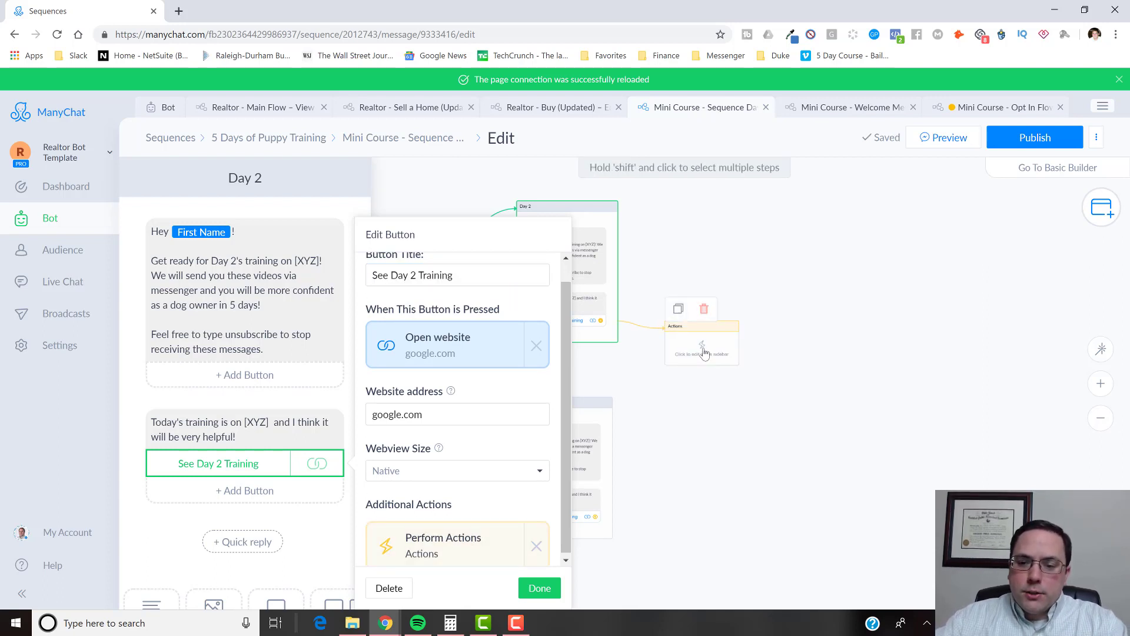
# Give the new Actions block an Add Tag action with a newly created tag named WatchedDay2.
pyautogui.click(702, 347)
pyautogui.click(227, 239)
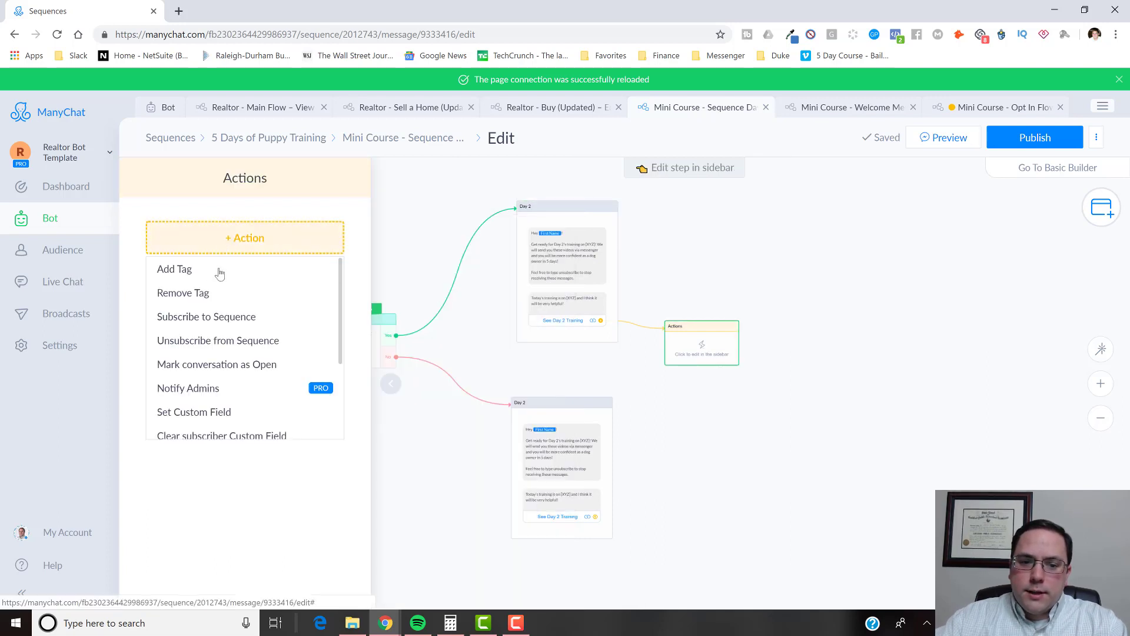
pyautogui.click(260, 262)
pyautogui.click(261, 261)
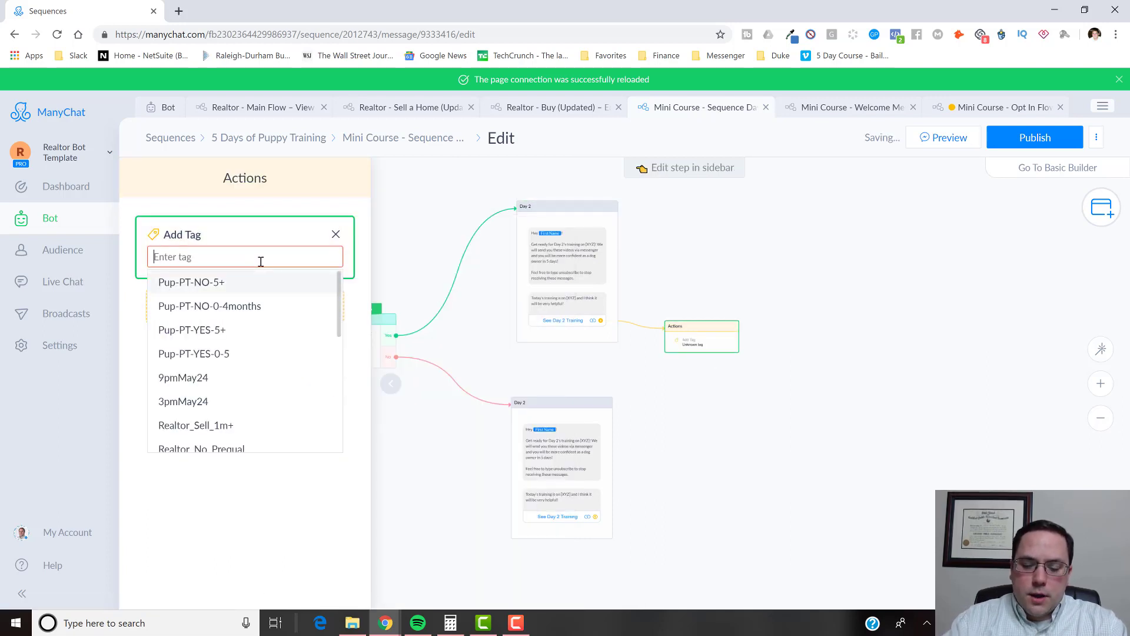
pyautogui.write('C')
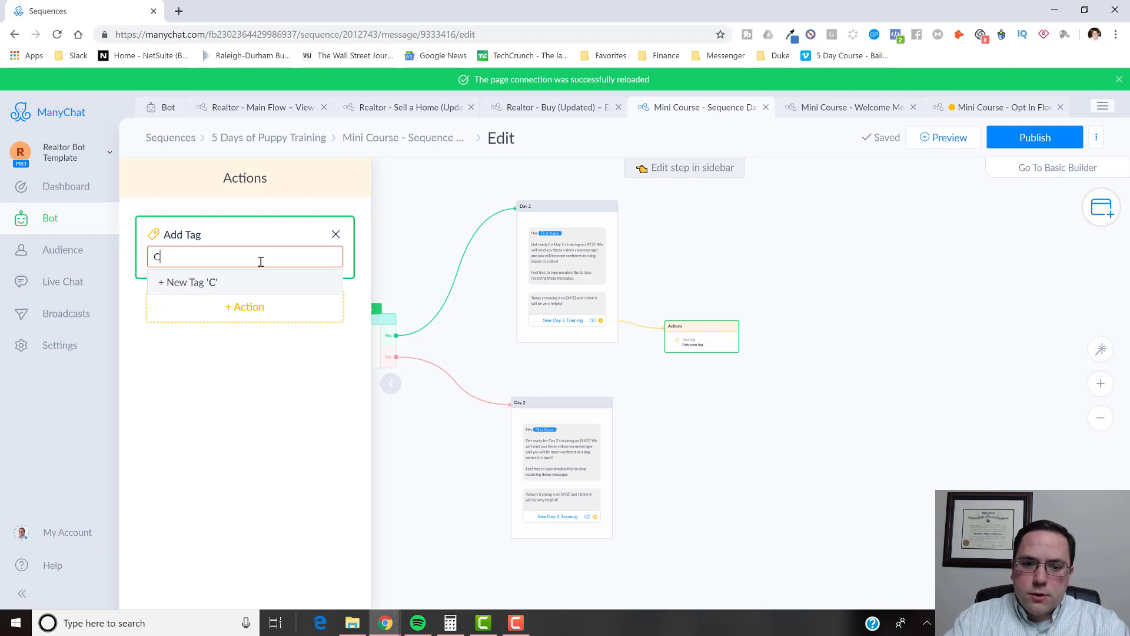
pyautogui.press('BackSpace')
pyautogui.write('WatchedDay2')
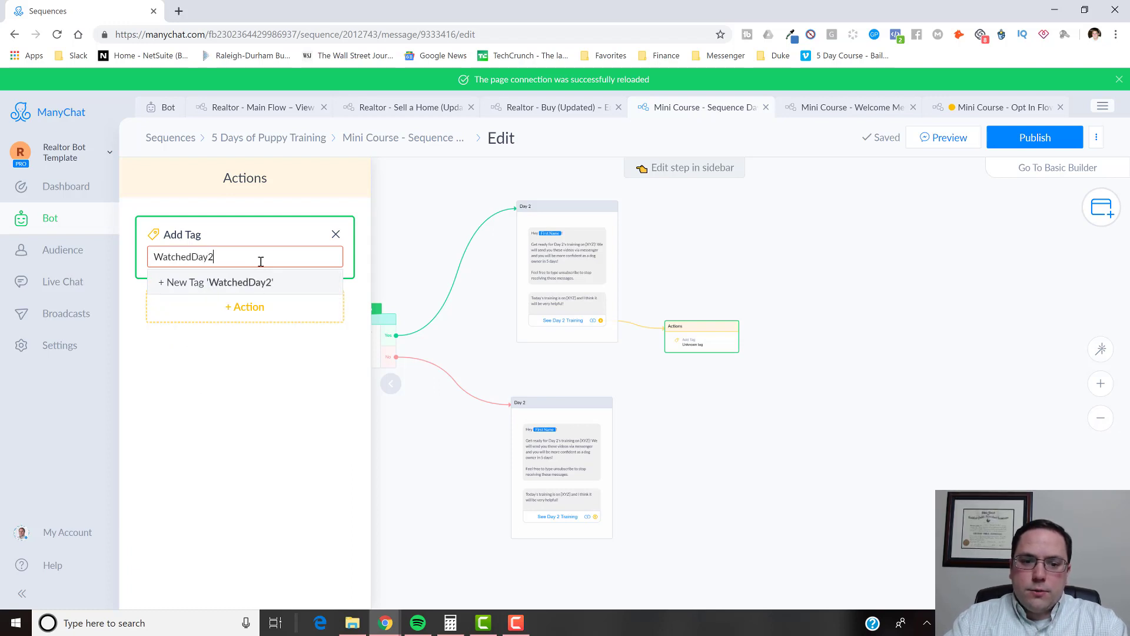
pyautogui.press('Return')
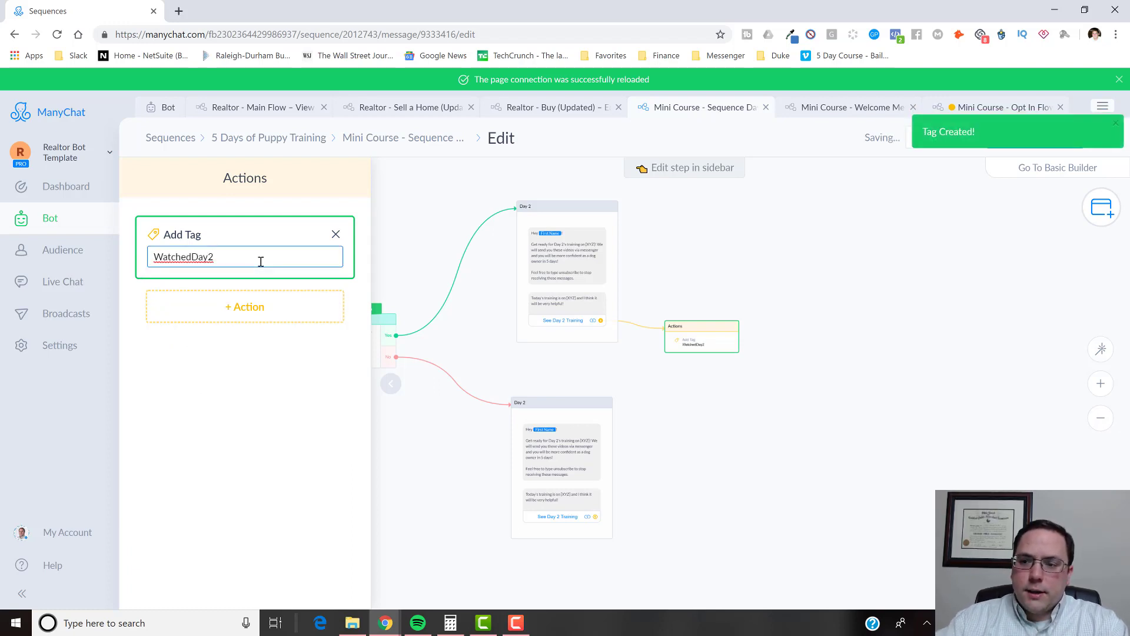
pyautogui.click(718, 374)
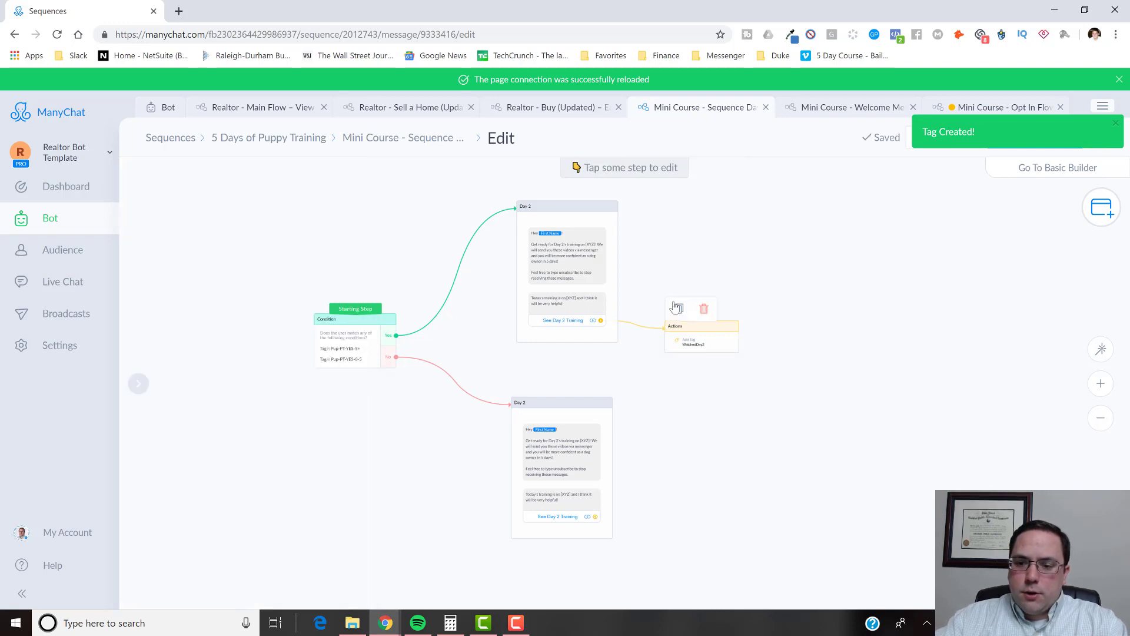
# Duplicate the WatchedDay2 Actions block, place it beside the No-branch Day 2 message, and connect that message's See Day 2 Training button to it.
pyautogui.click(678, 311)
pyautogui.moveTo(669, 398); pyautogui.dragTo(701, 519)
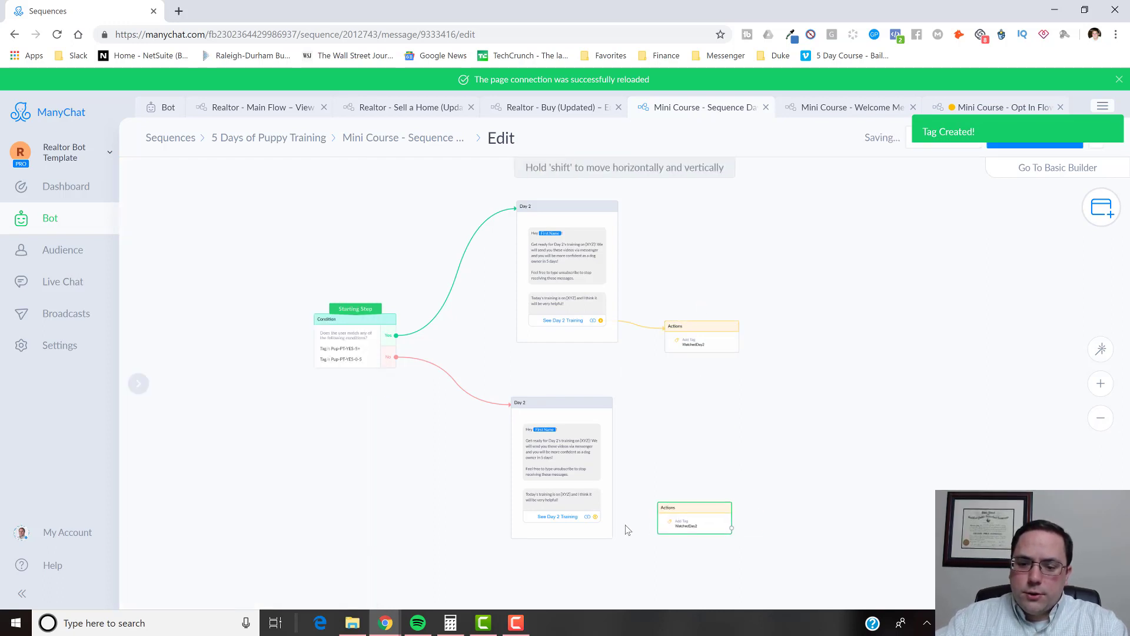
pyautogui.click(595, 520)
pyautogui.moveTo(596, 519); pyautogui.dragTo(678, 516)
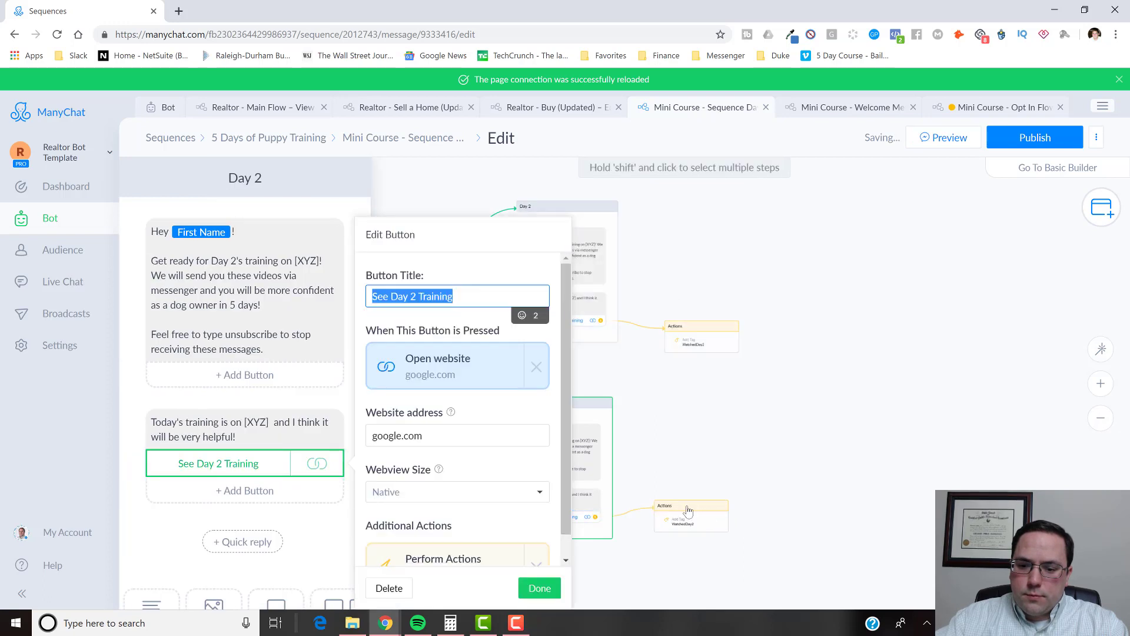
pyautogui.click(539, 588)
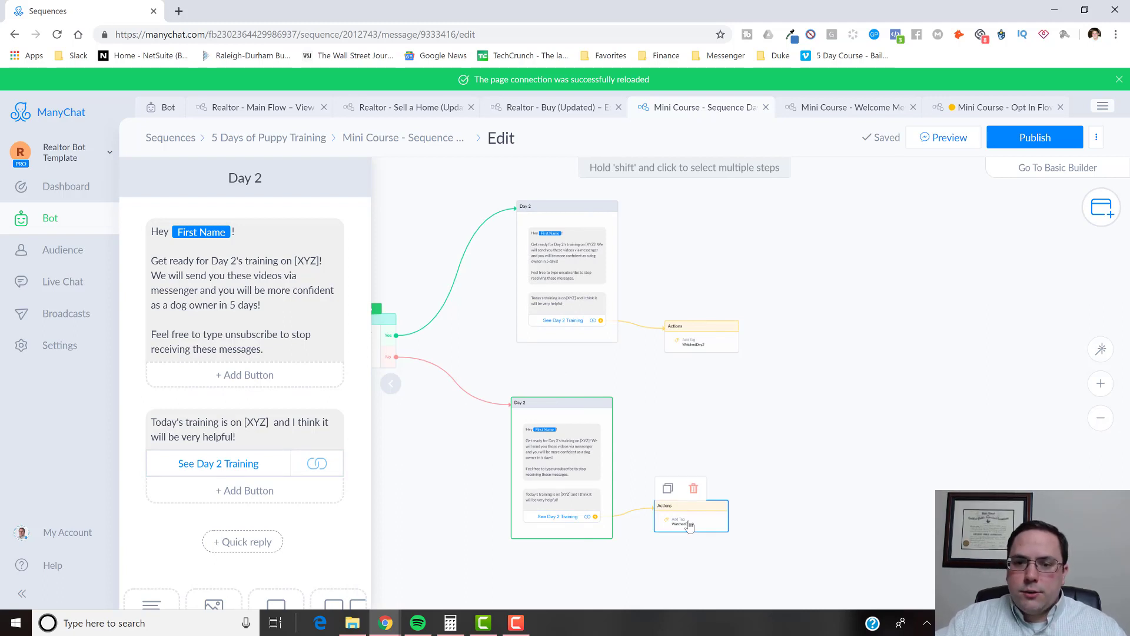
pyautogui.click(720, 444)
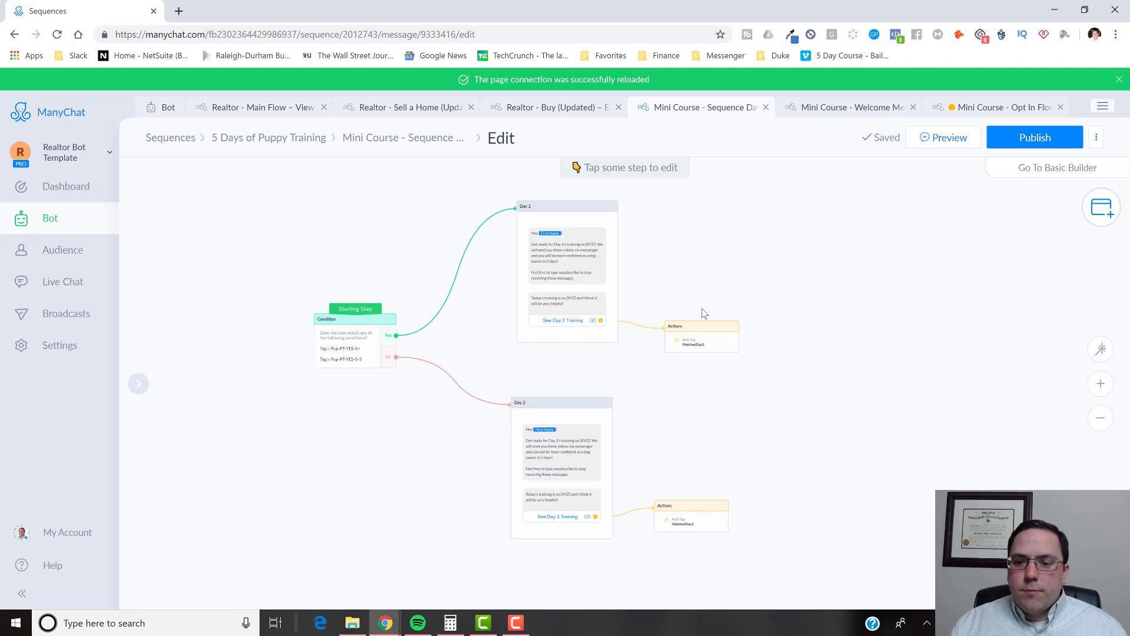
# Move the Yes-branch Actions block farther away from its Day 2 message to free space below it.
pyautogui.click(729, 349)
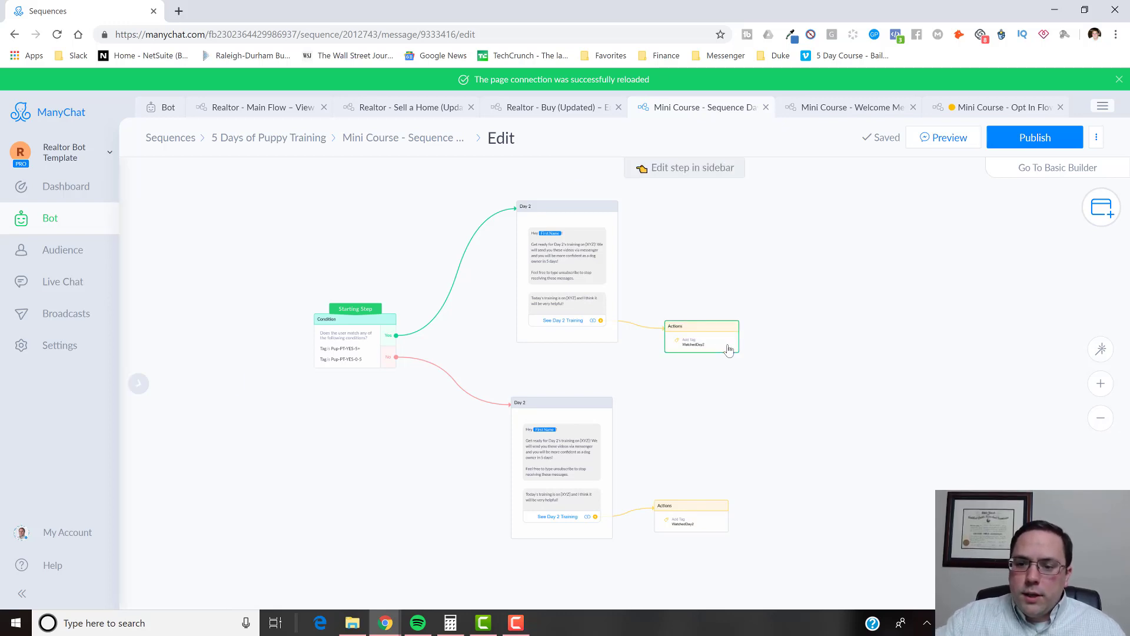
pyautogui.moveTo(708, 351); pyautogui.dragTo(790, 309)
pyautogui.click(574, 315)
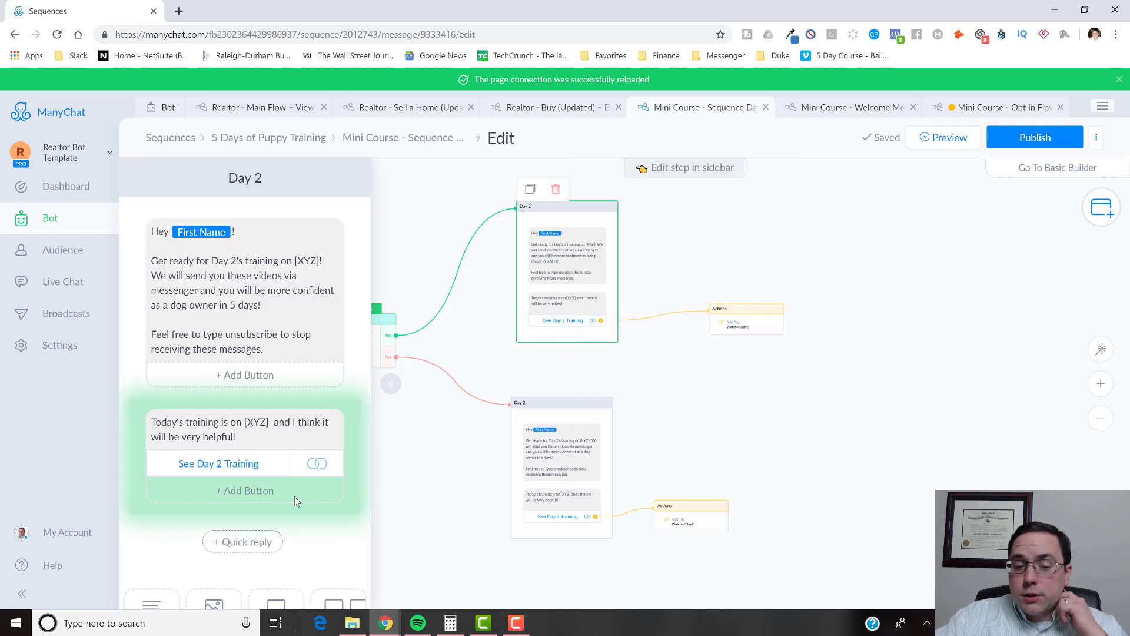
pyautogui.scroll(-4, 294, 496)
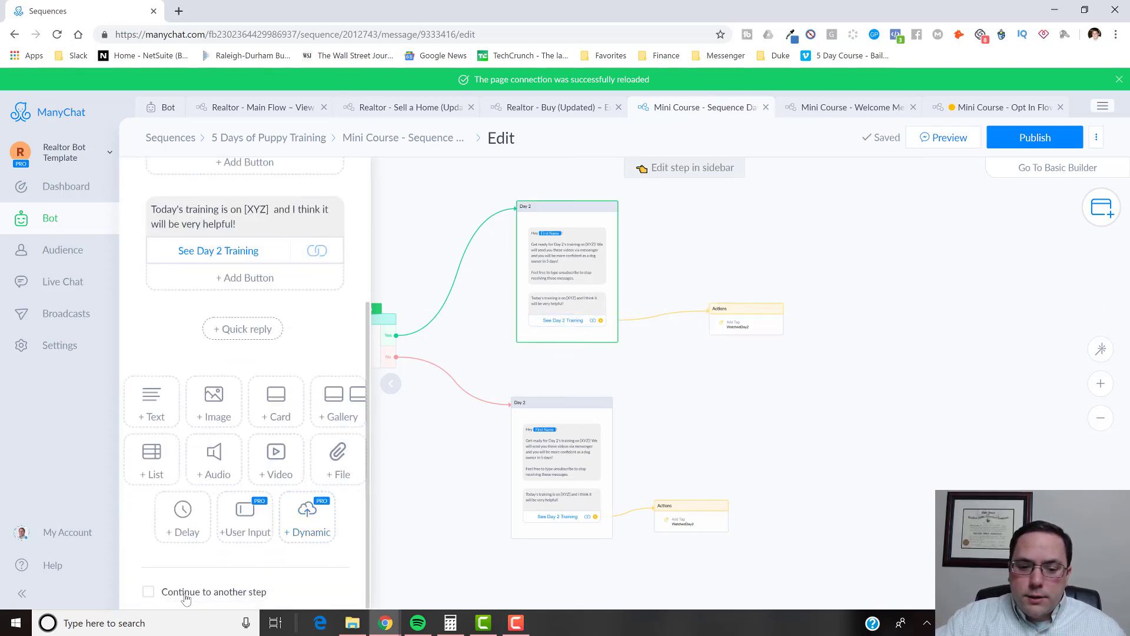
pyautogui.click(185, 596)
pyautogui.click(278, 578)
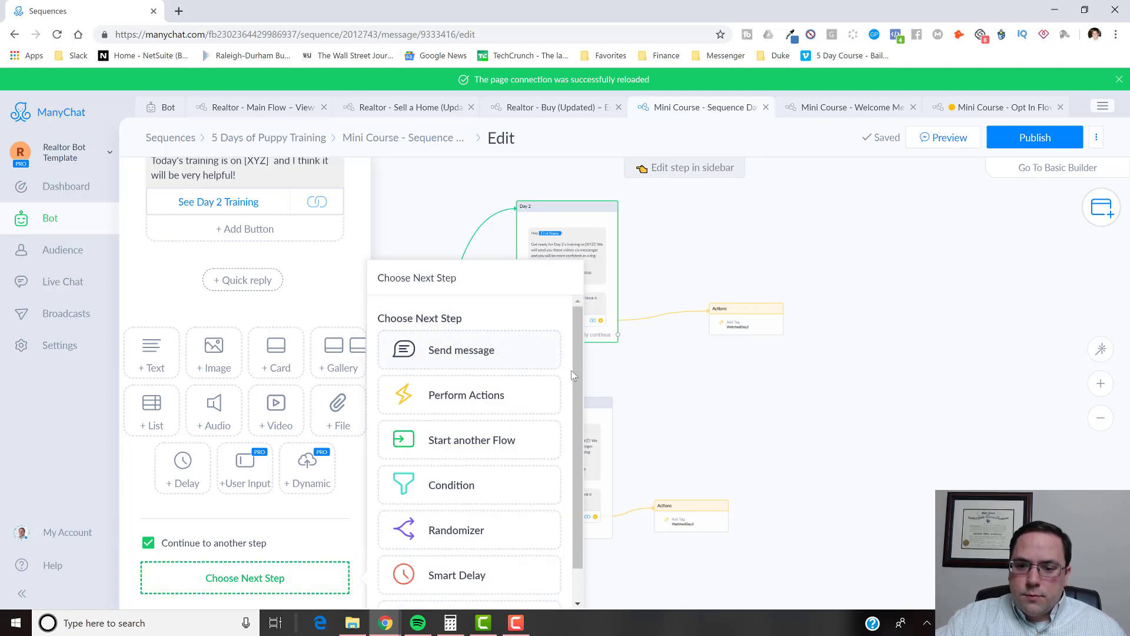
pyautogui.click(501, 353)
pyautogui.click(755, 415)
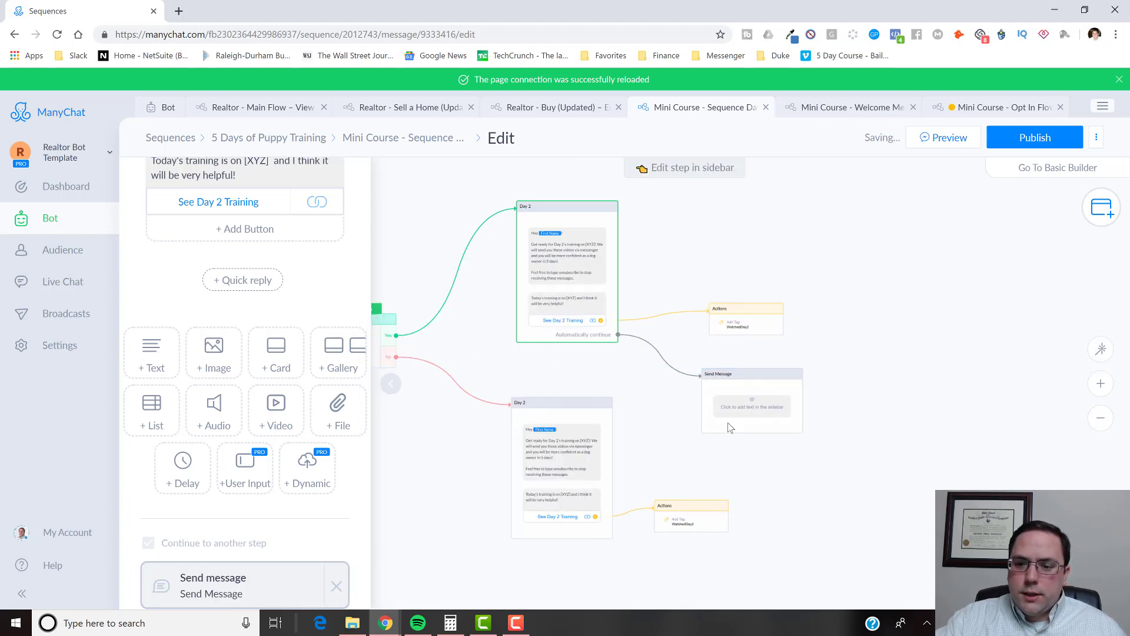
pyautogui.click(857, 347)
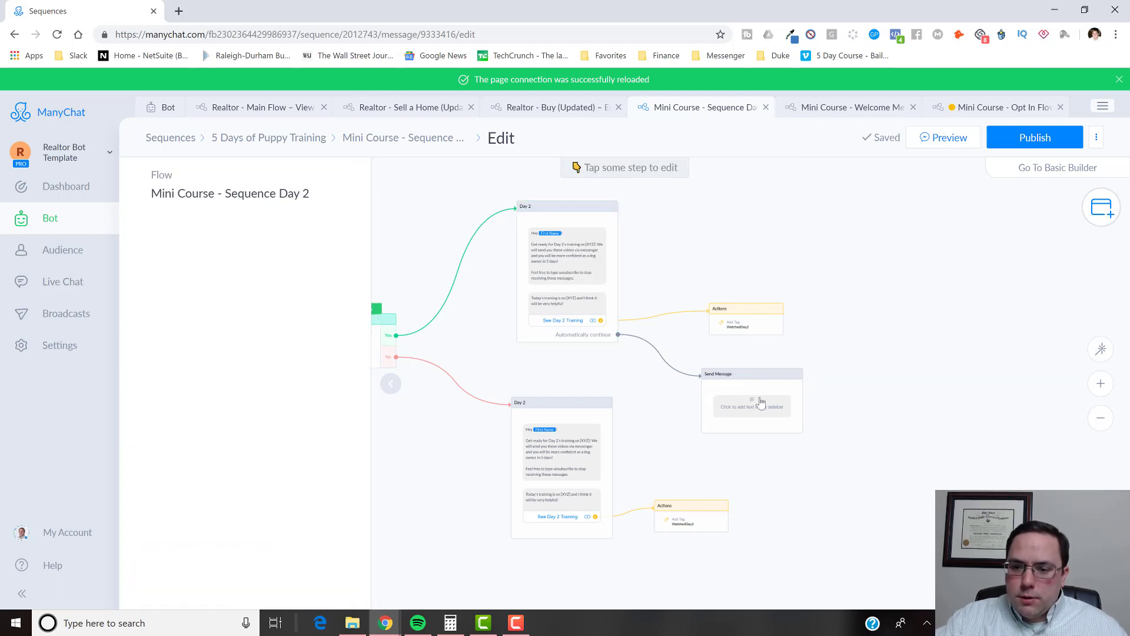
pyautogui.moveTo(757, 397)
pyautogui.click(741, 359)
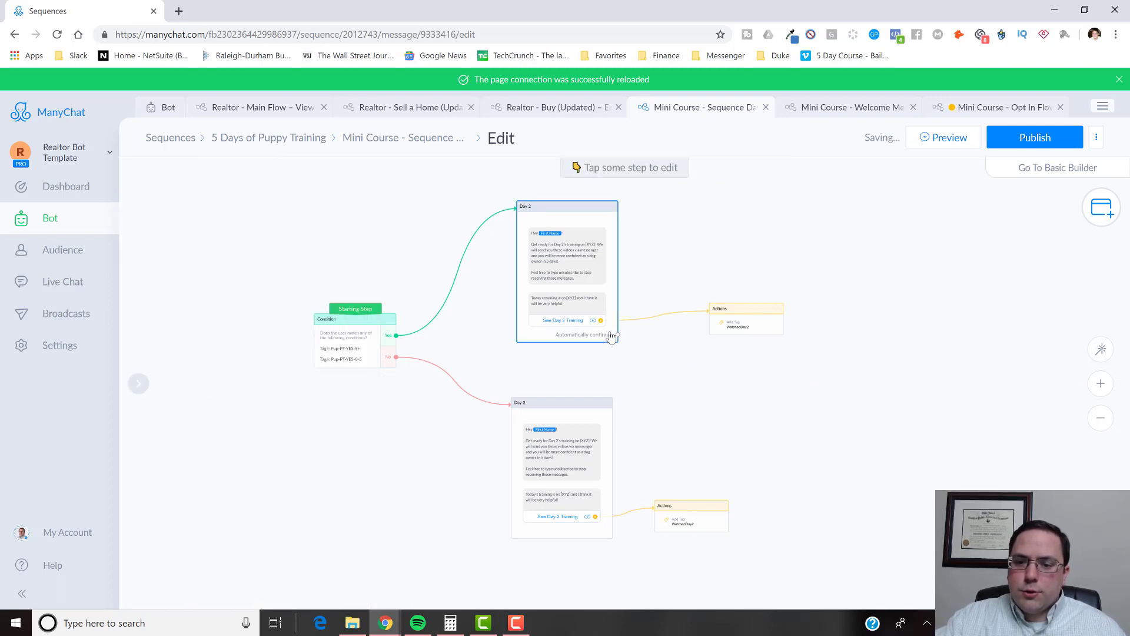
pyautogui.click(578, 267)
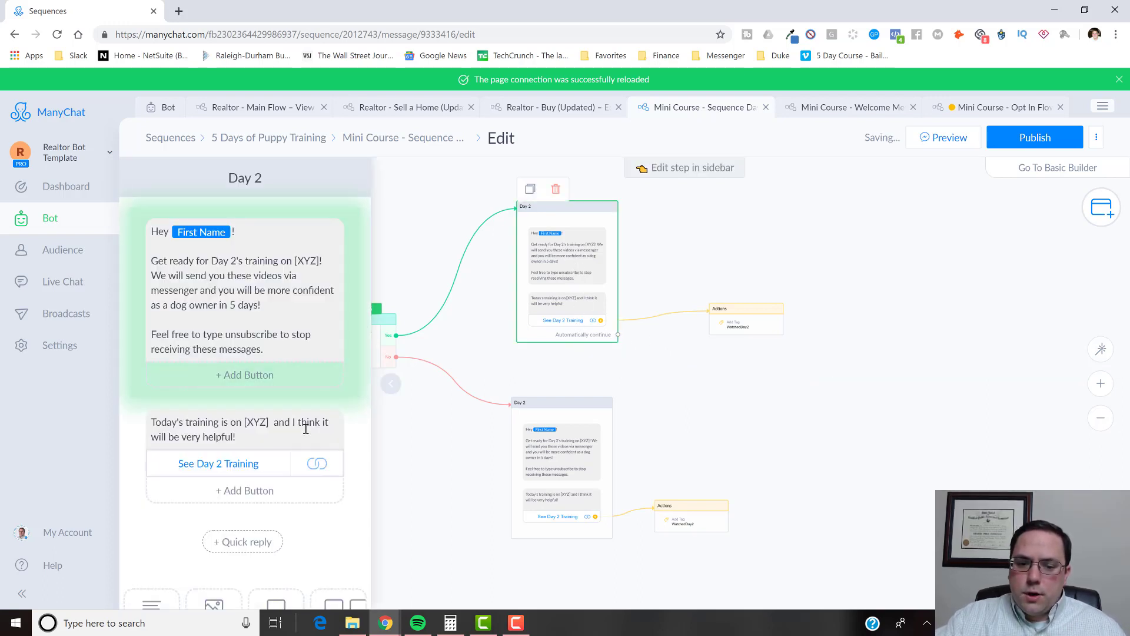
pyautogui.scroll(-5, 247, 412)
pyautogui.click(180, 547)
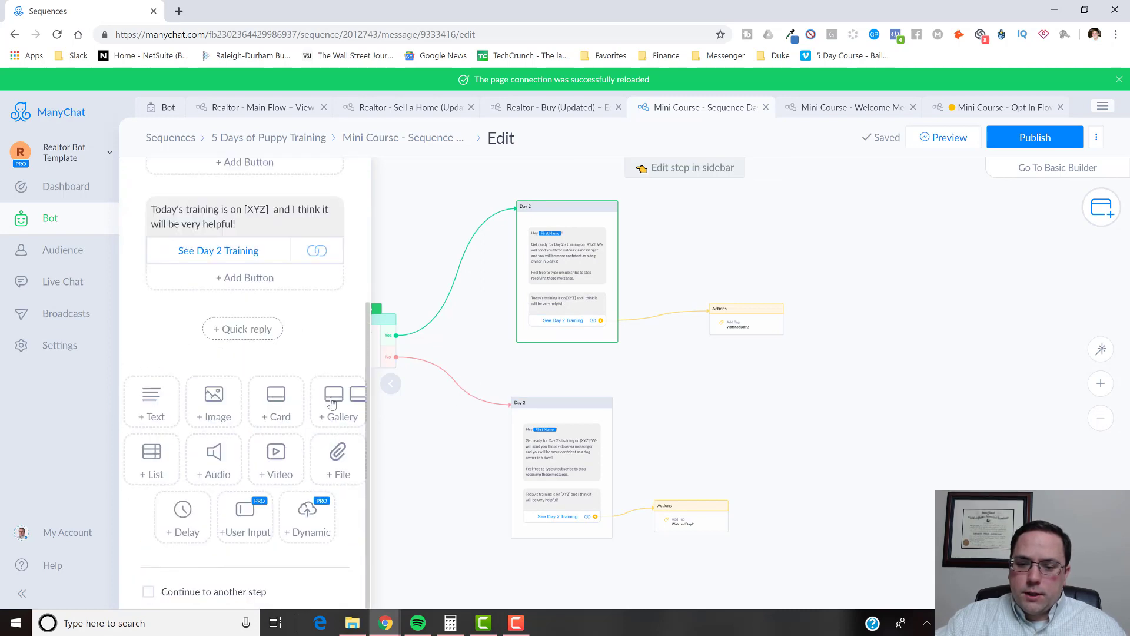
pyautogui.click(652, 417)
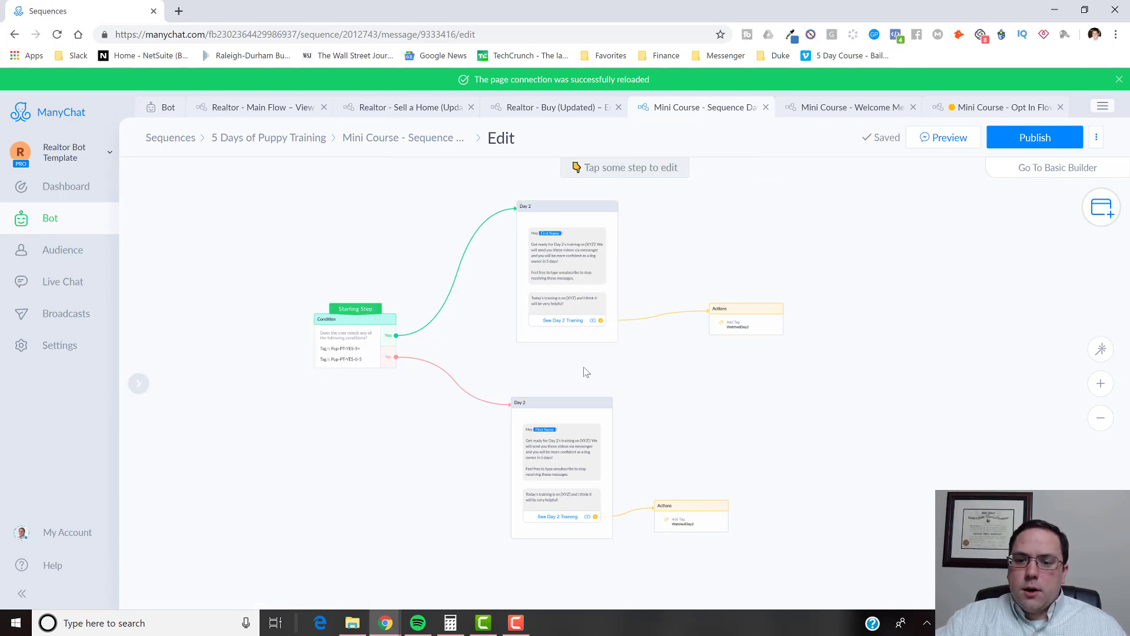
# Let the Yes-branch Day 2 message continue automatically to another step and connect it to a new Smart Delay block.
pyautogui.click(579, 340)
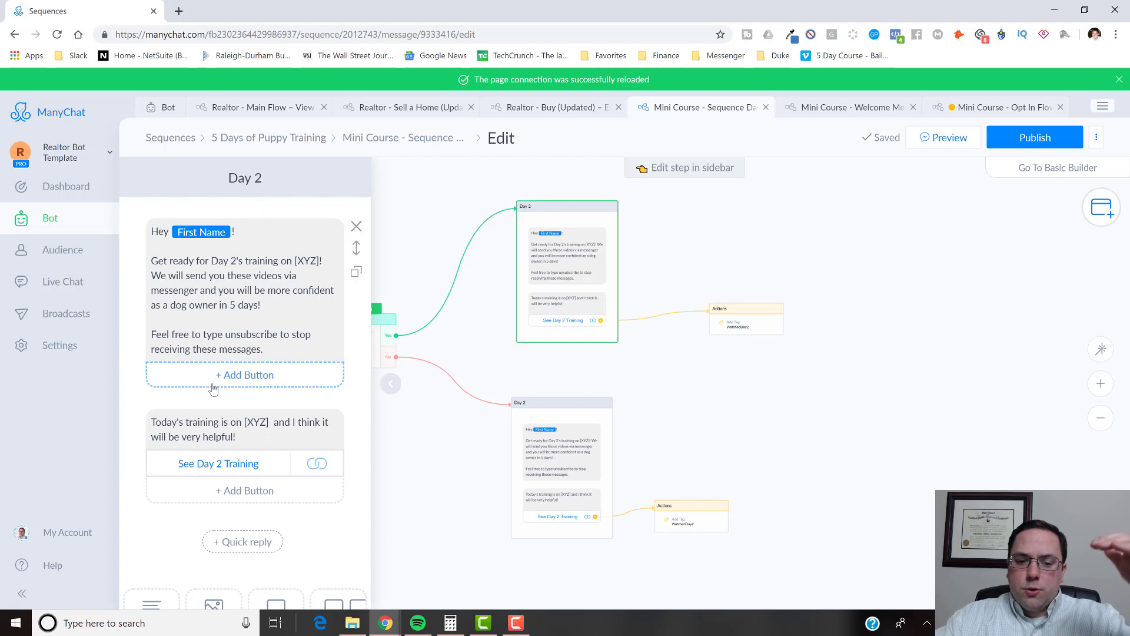
pyautogui.scroll(-5, 213, 442)
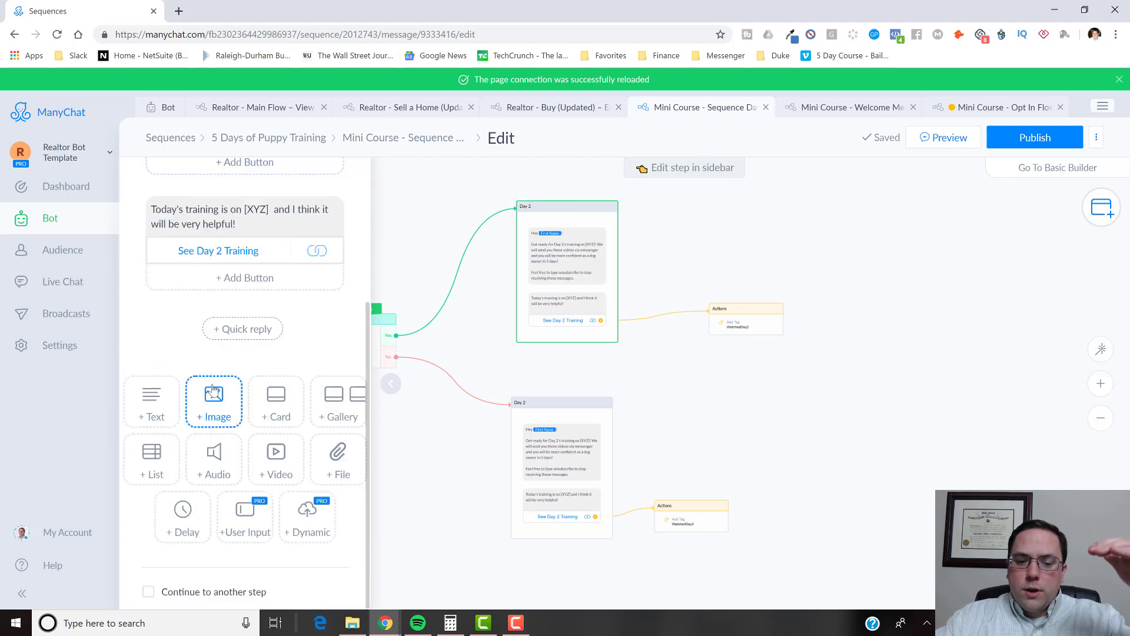
pyautogui.click(148, 592)
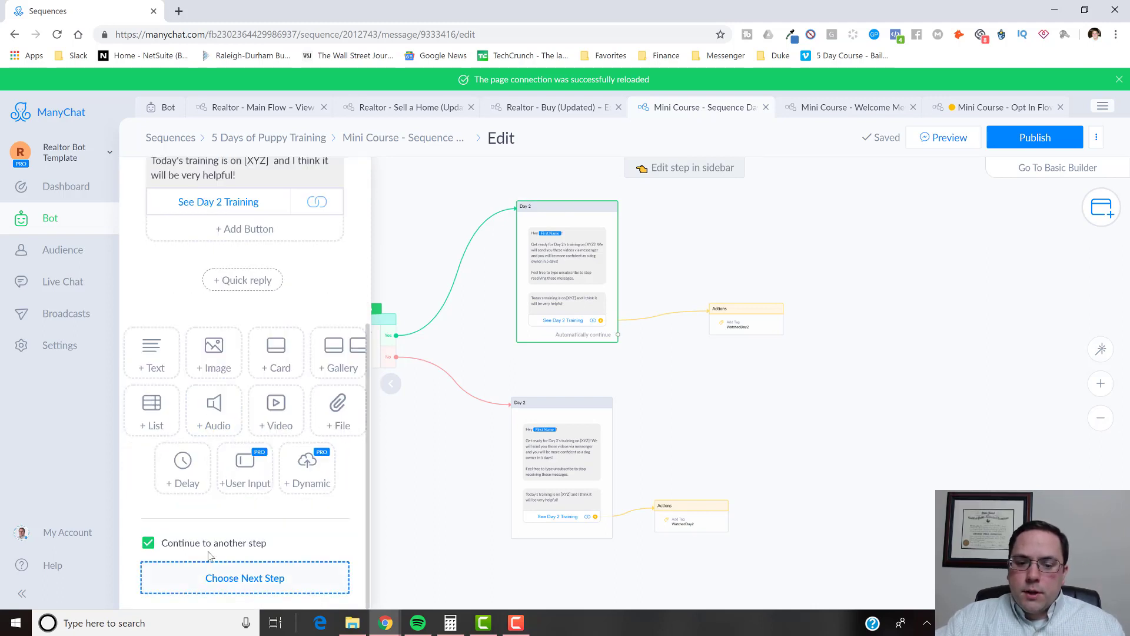
pyautogui.click(229, 585)
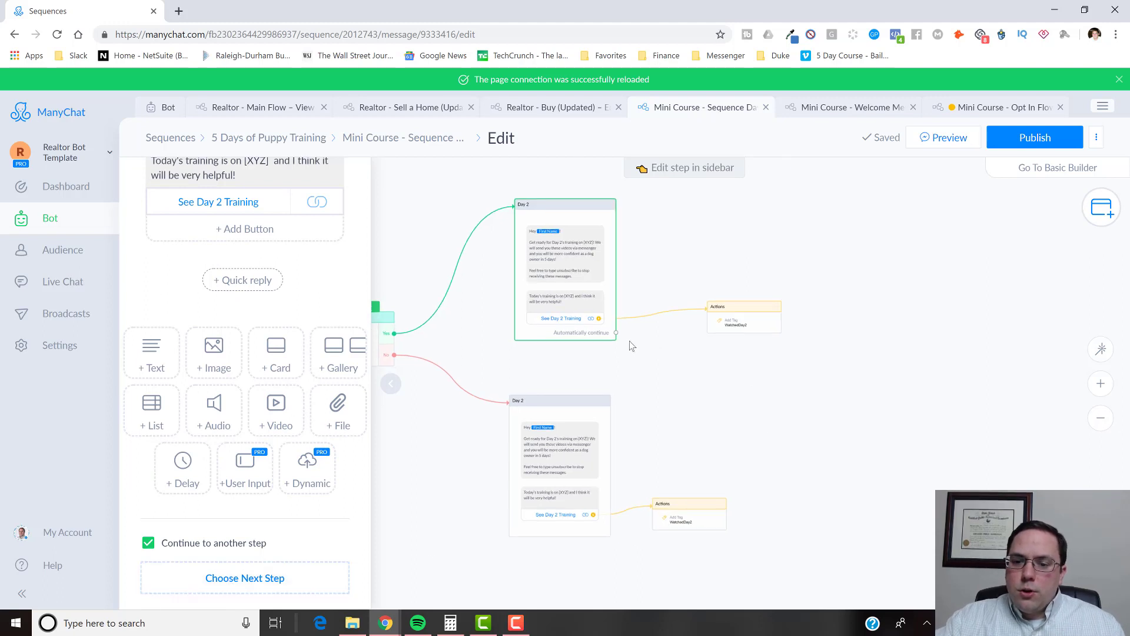
pyautogui.moveTo(616, 334); pyautogui.dragTo(721, 385)
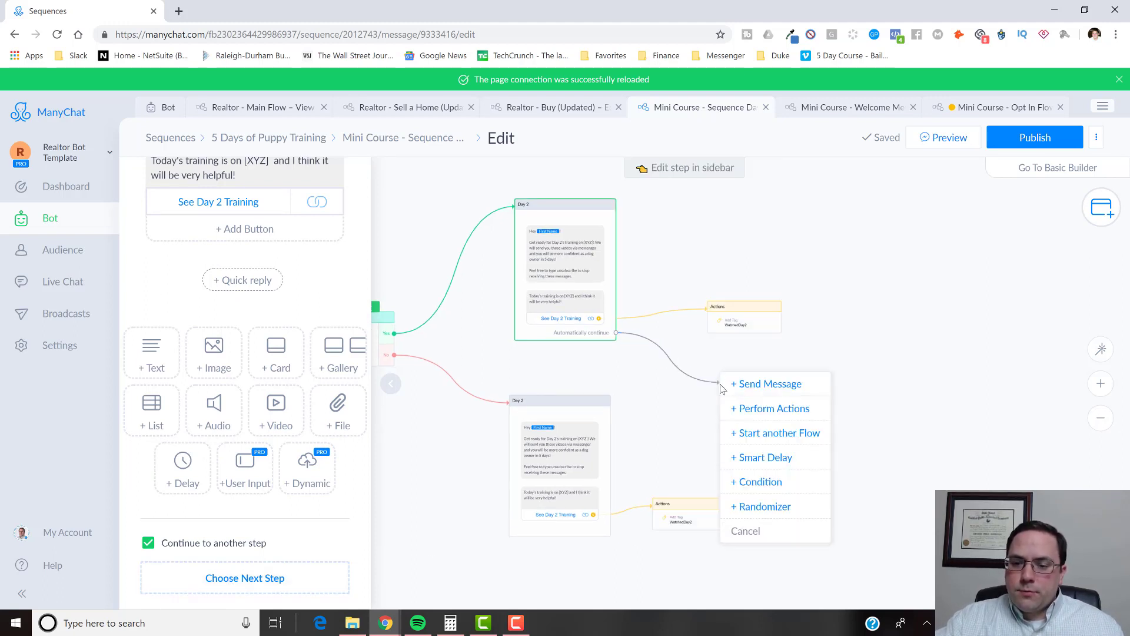
pyautogui.click(771, 459)
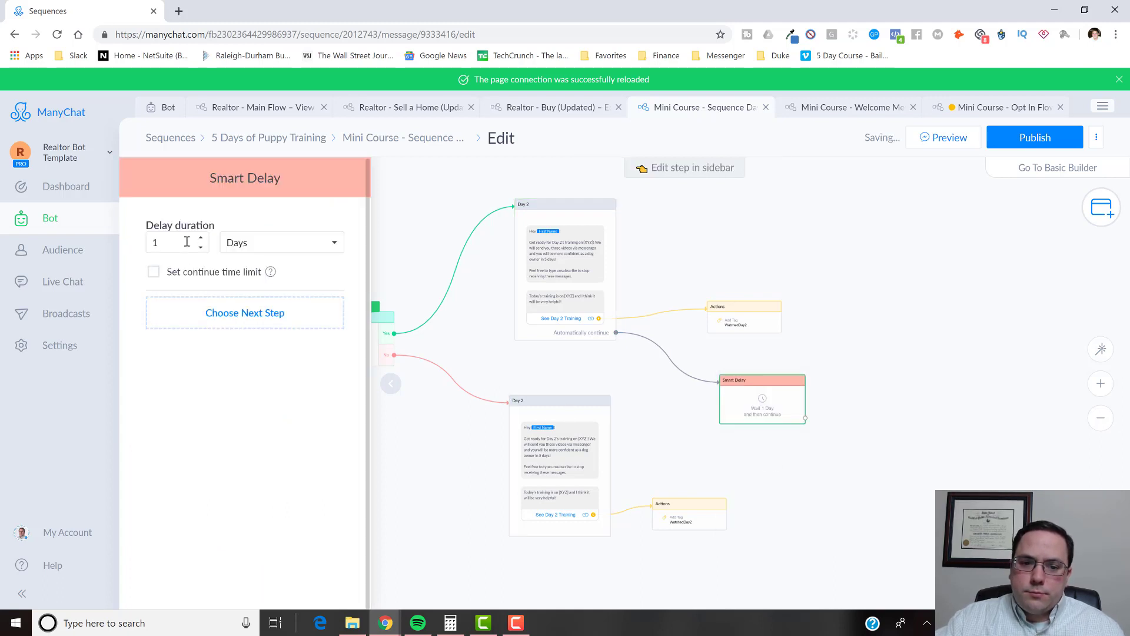
# Set the Smart Delay duration to 2 Hours.
pyautogui.moveTo(186, 241); pyautogui.dragTo(138, 244)
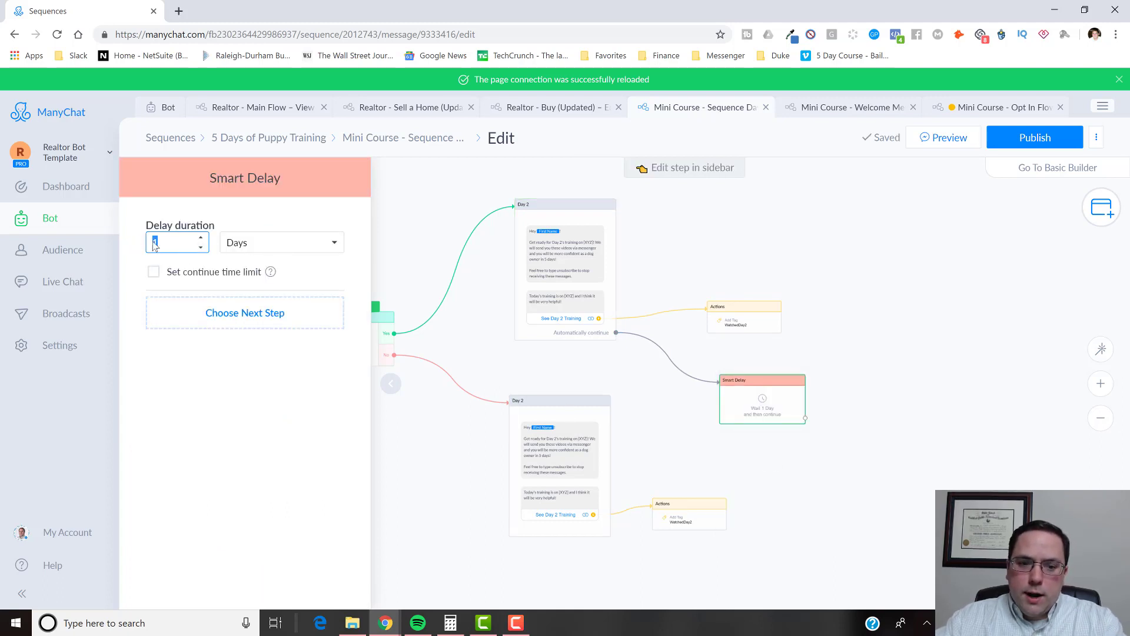
pyautogui.write('2')
pyautogui.click(268, 247)
pyautogui.click(268, 281)
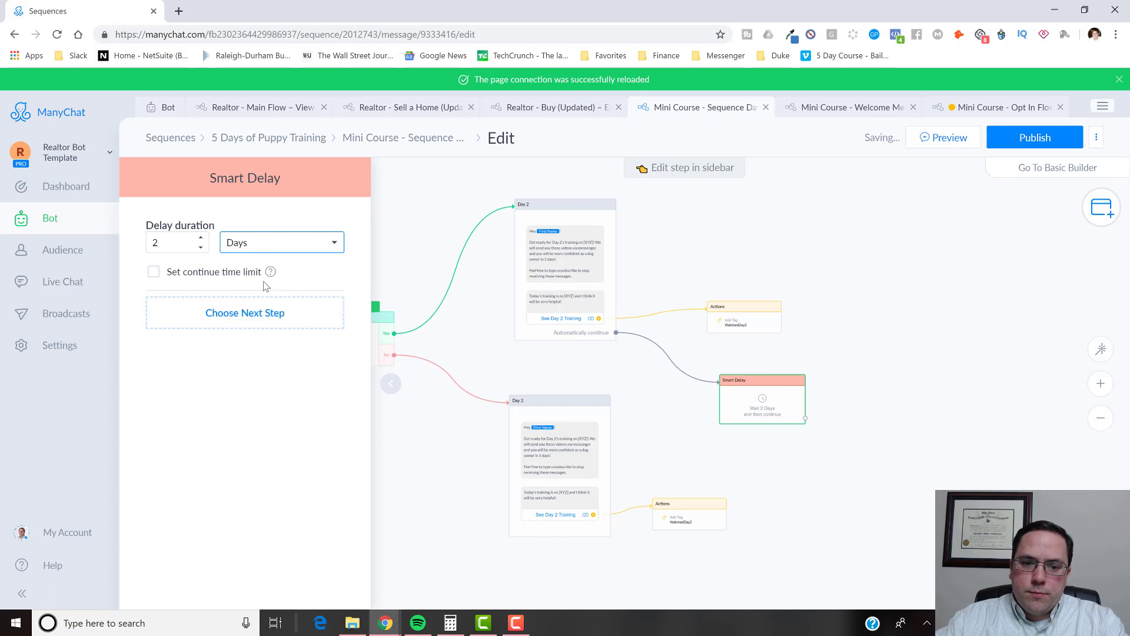
# Connect the Smart Delay's output to a new Condition block placed beside it.
pyautogui.moveTo(884, 387); pyautogui.dragTo(816, 370)
pyautogui.moveTo(734, 403); pyautogui.dragTo(818, 386)
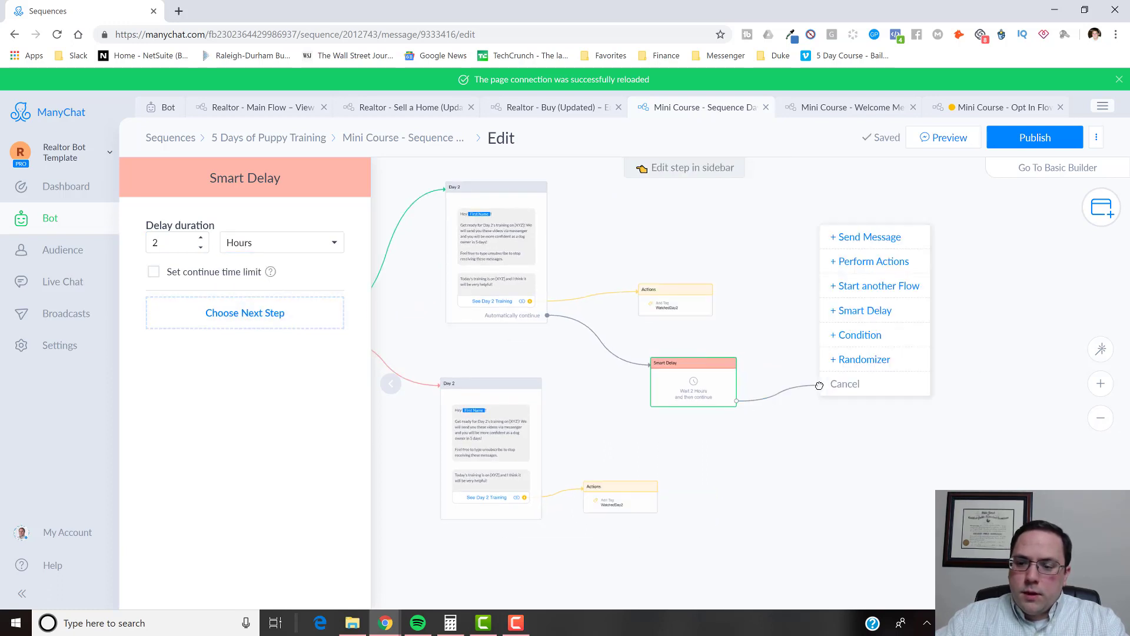
pyautogui.click(860, 335)
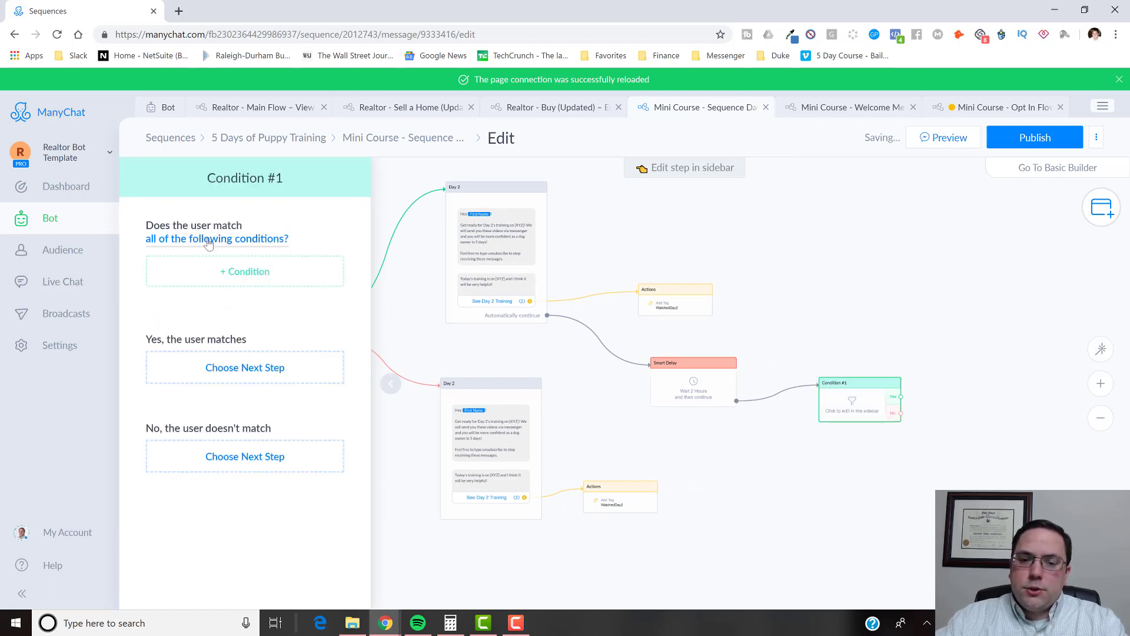
# Set the new condition after the Smart Delay to check that the user's Tag is WatchedDay2.
pyautogui.click(202, 272)
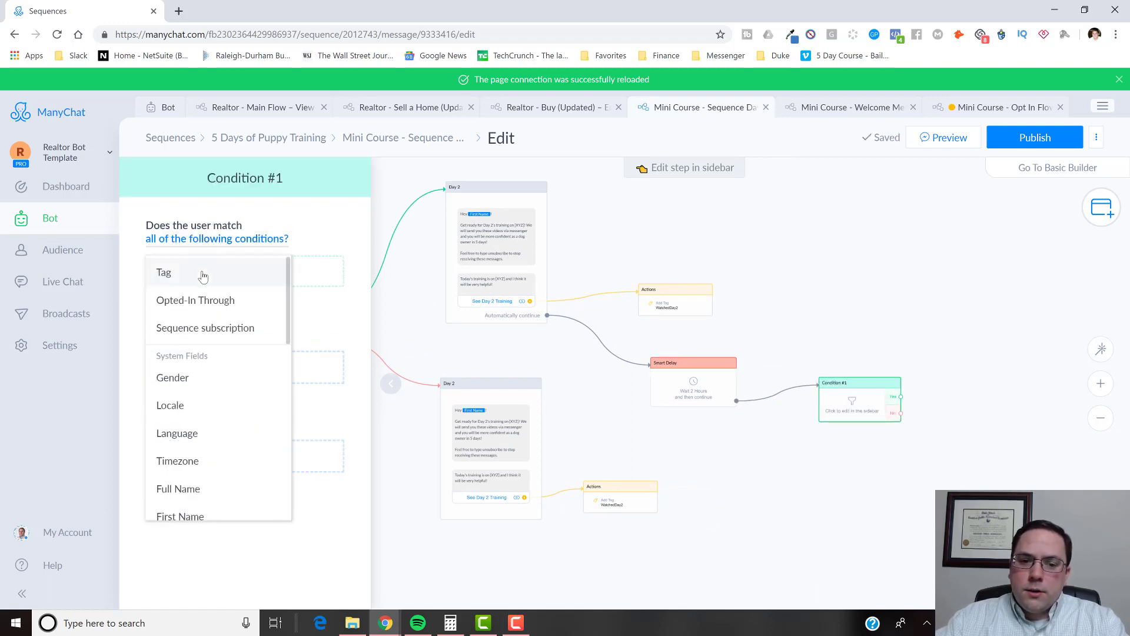
pyautogui.click(198, 273)
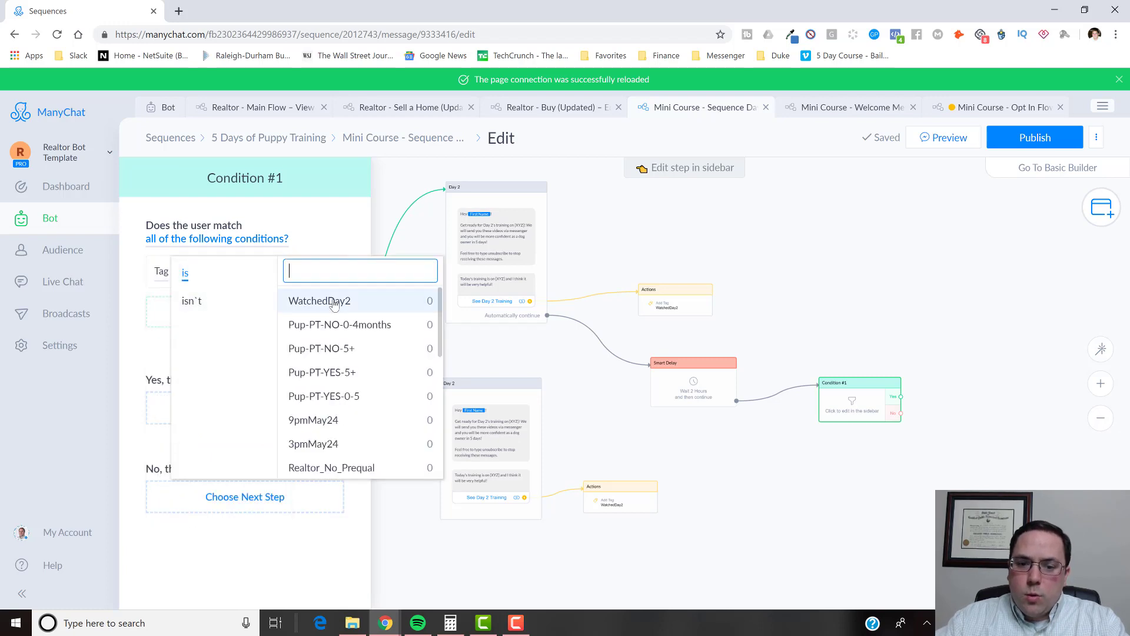
pyautogui.click(353, 298)
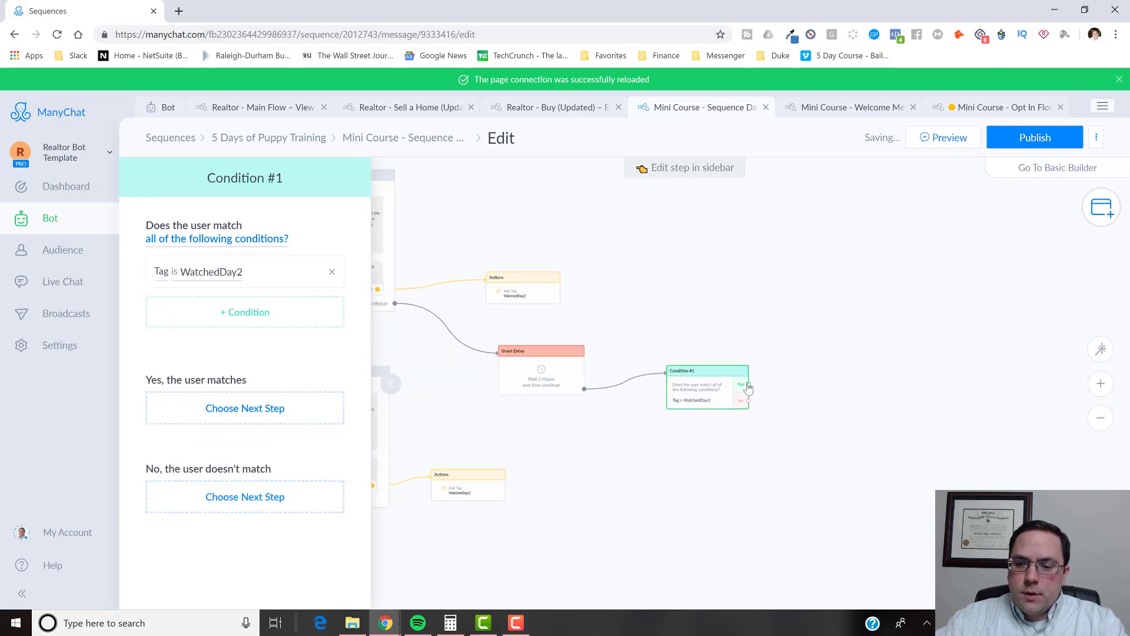
# Connect the condition's Yes output to a new Send Message block and start its text with "Hey", the First Name field and a comma.
pyautogui.moveTo(748, 384); pyautogui.dragTo(841, 322)
pyautogui.click(870, 329)
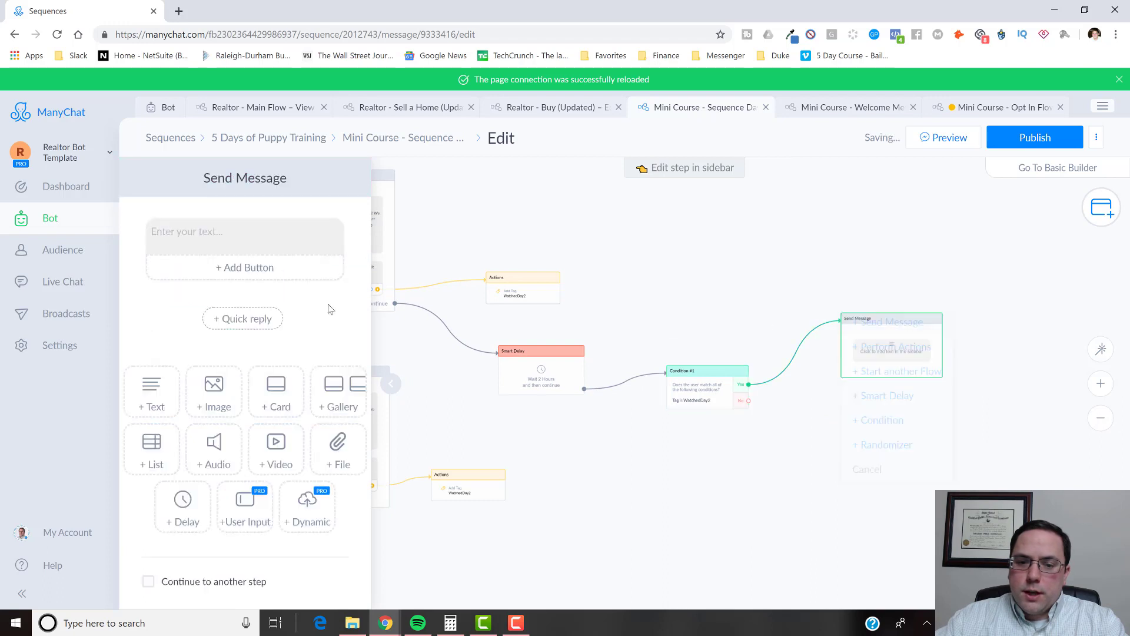
pyautogui.click(238, 225)
pyautogui.write('Hey {{')
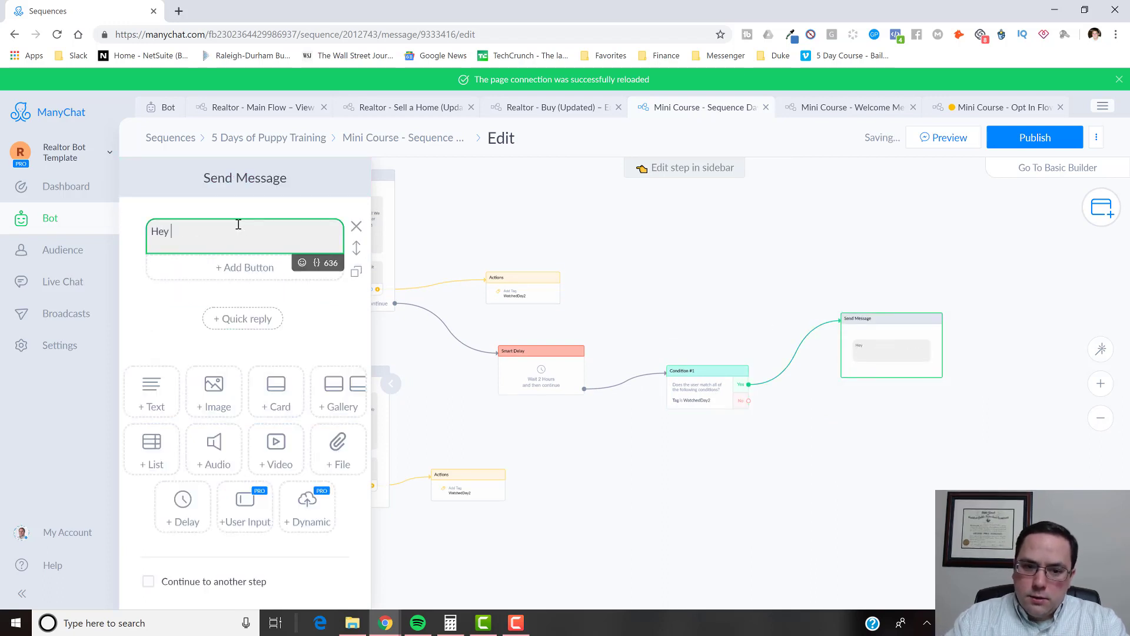
pyautogui.press('Return')
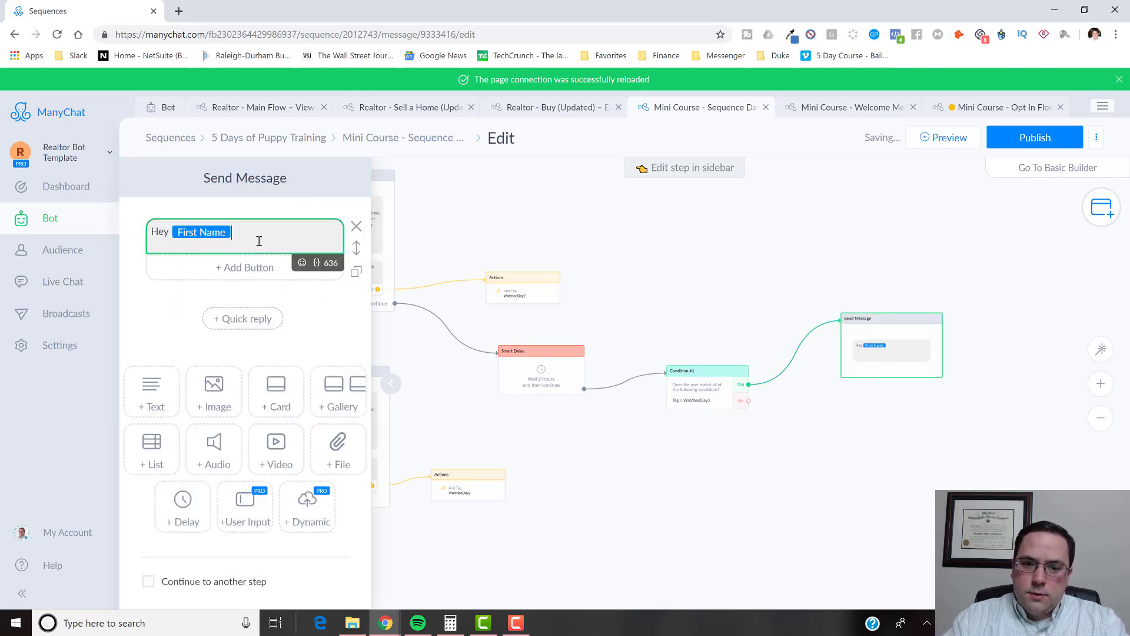
pyautogui.write(',')
pyautogui.press('Return')
pyautogui.press('Return')
# Add a button to the message and write "I noticed you were slacking a little on day 2. I mean, it's only day 2.".
pyautogui.write('I noticde')
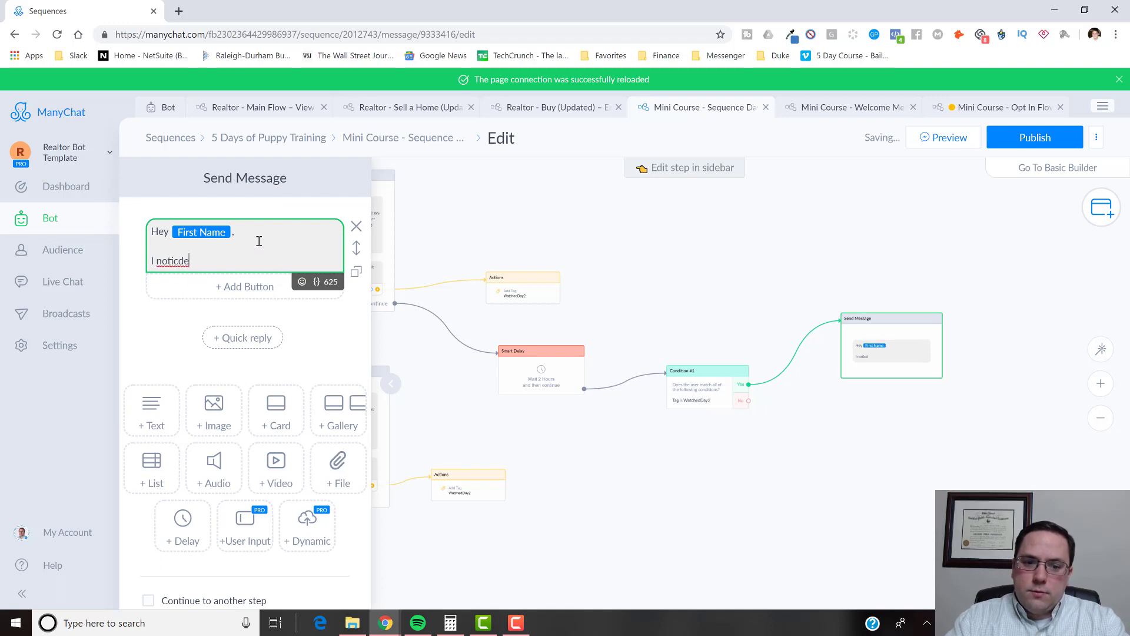
pyautogui.press('space')
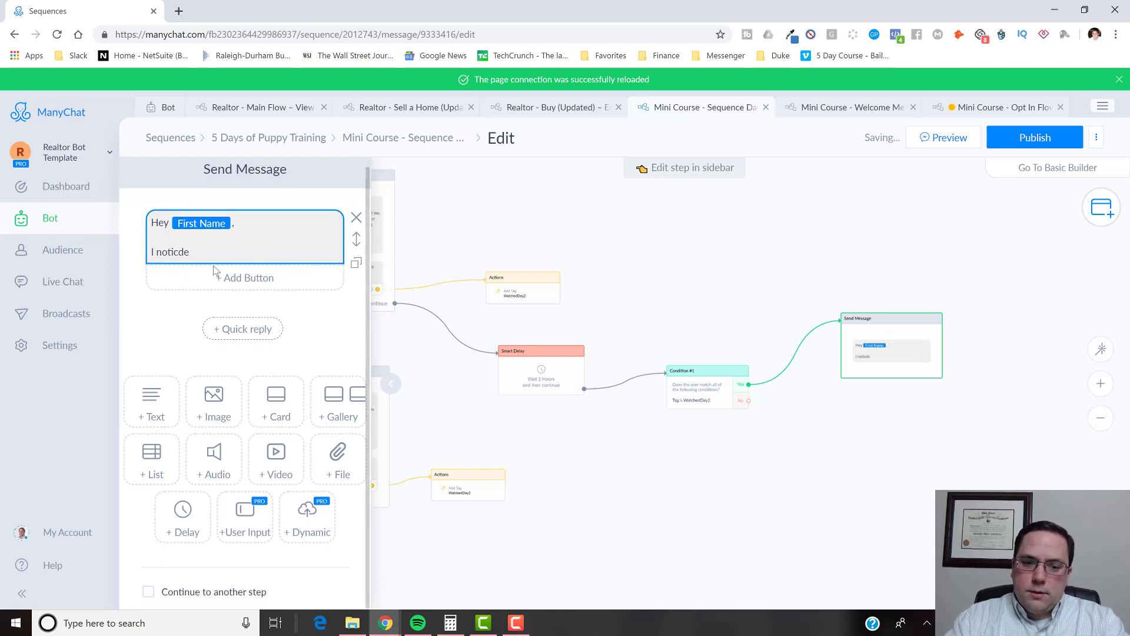
pyautogui.click(213, 276)
pyautogui.doubleClick(212, 252)
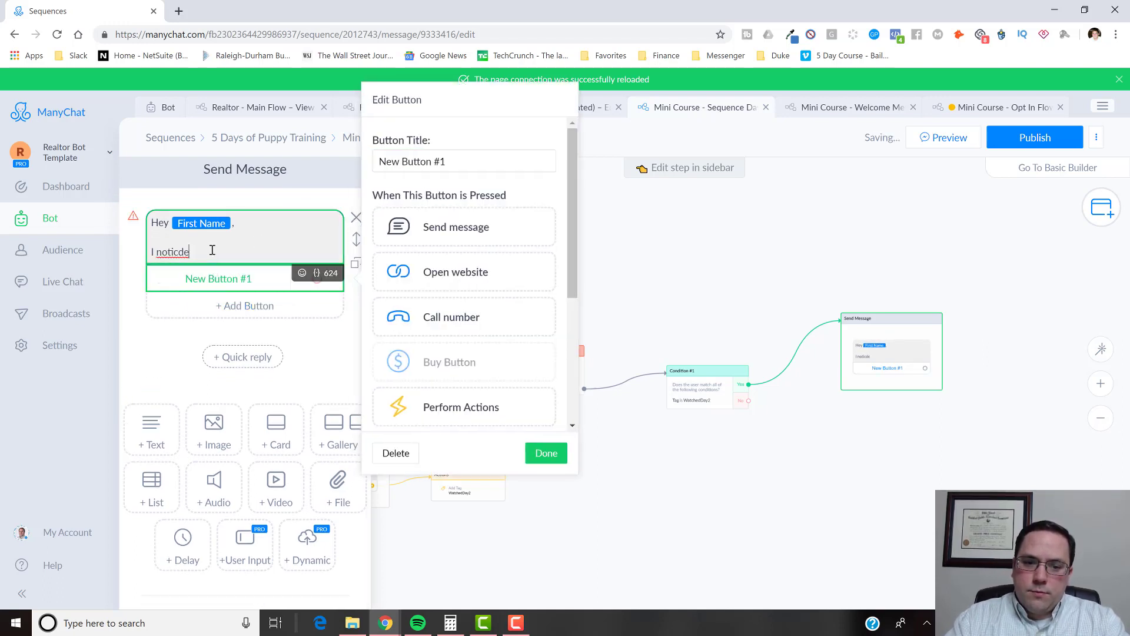
pyautogui.write('noticed you were ')
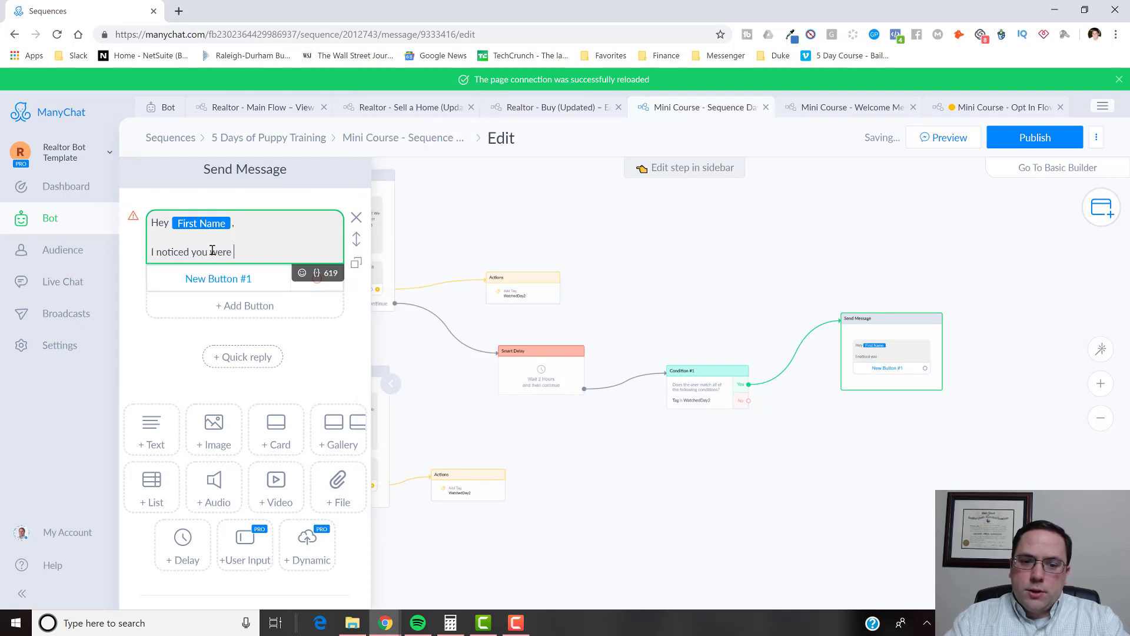
pyautogui.write('slacking a little on ')
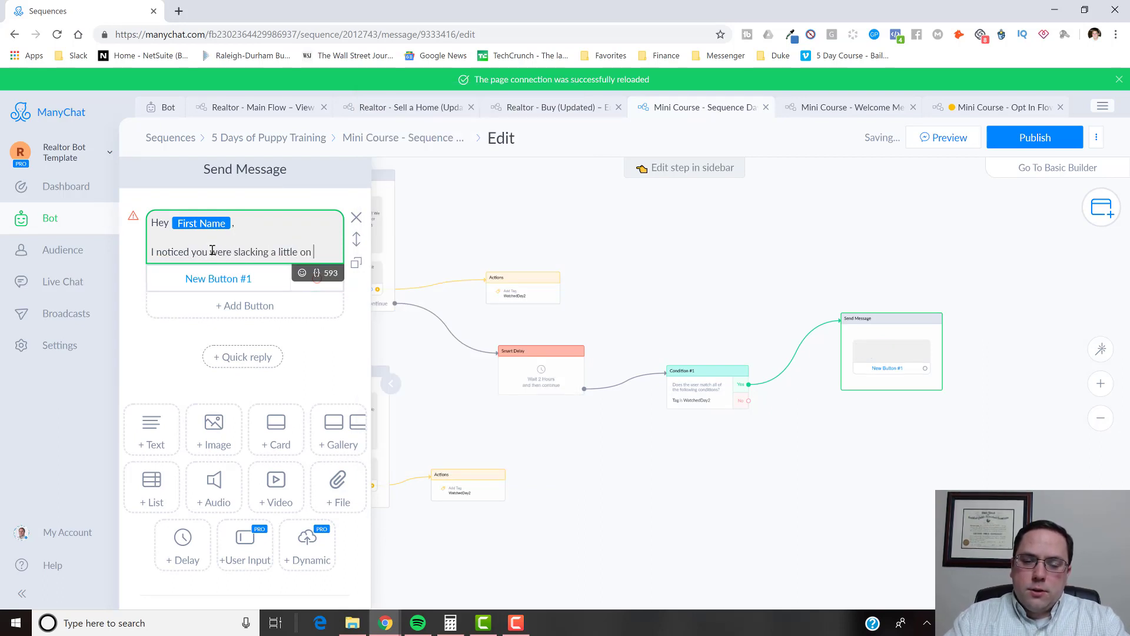
pyautogui.write("day 2. I mean, it' sonly")
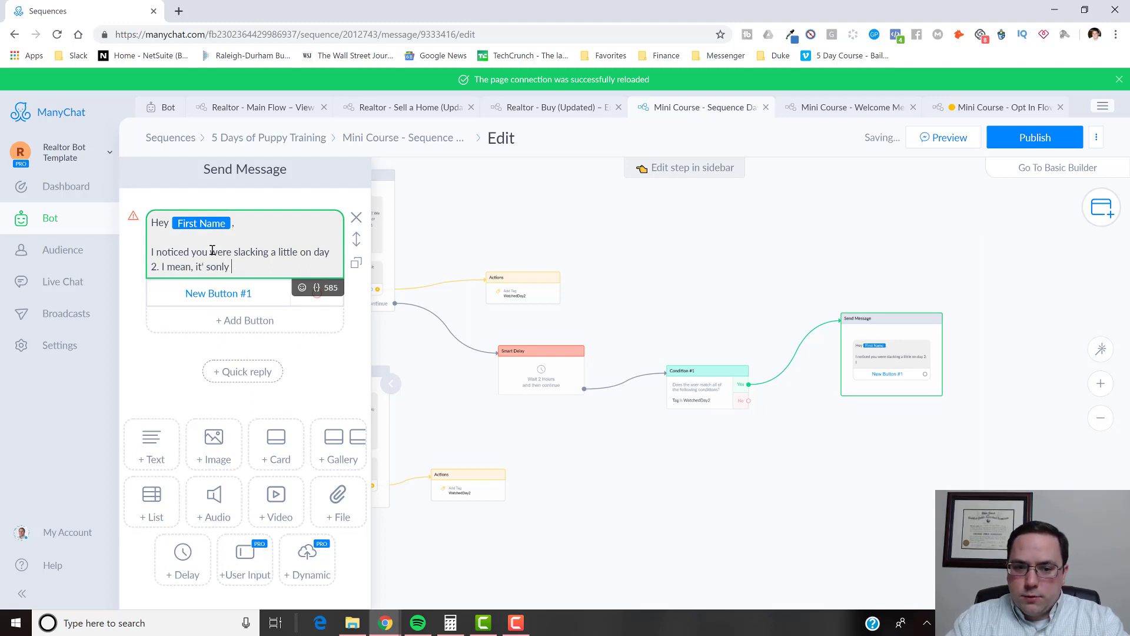
pyautogui.press('BackSpace')
pyautogui.press('BackSpace')
pyautogui.press('BackSpace')
pyautogui.press('BackSpace')
pyautogui.press('BackSpace')
pyautogui.write('s only day')
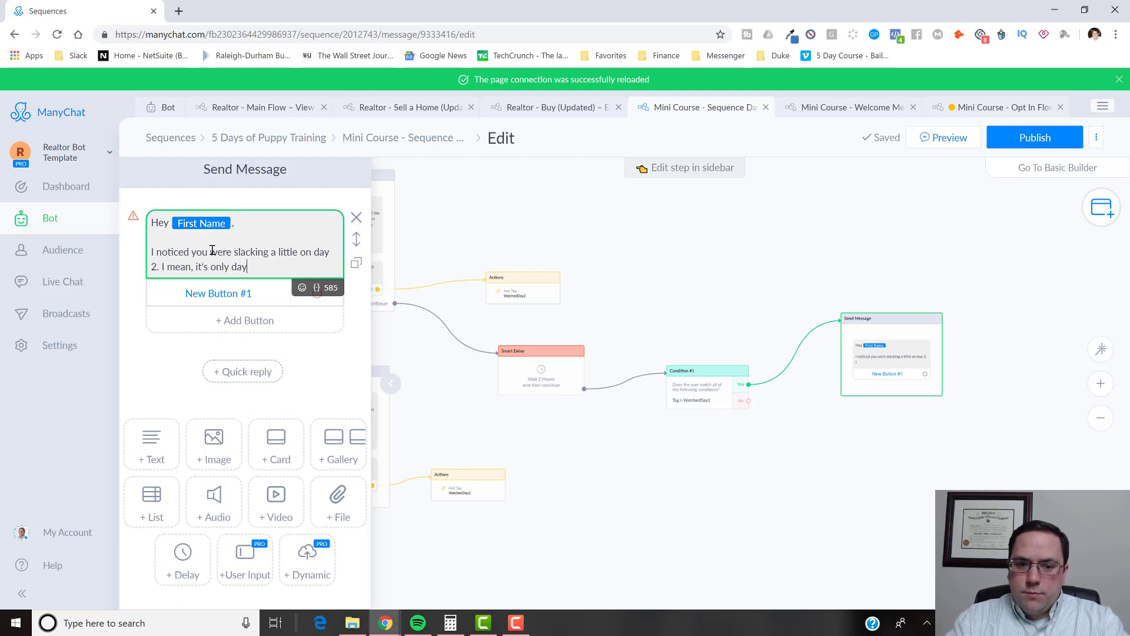
pyautogui.write('2. ')
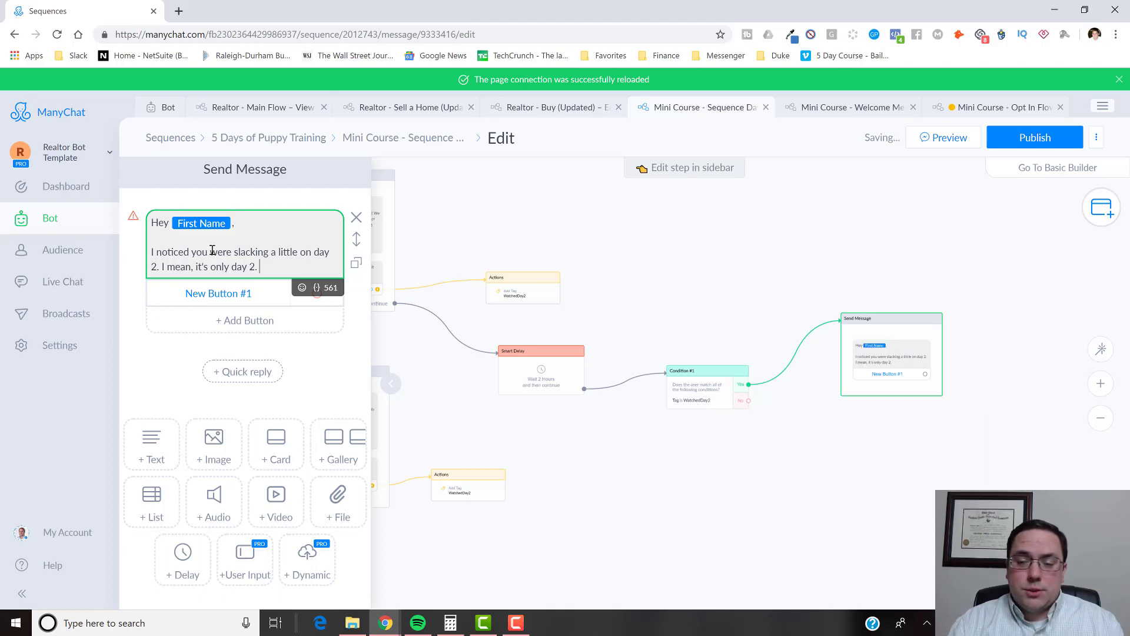
# Append "You signed for this why arent you doing it." to the message and move its block closer to the condition.
pyautogui.write('Y')
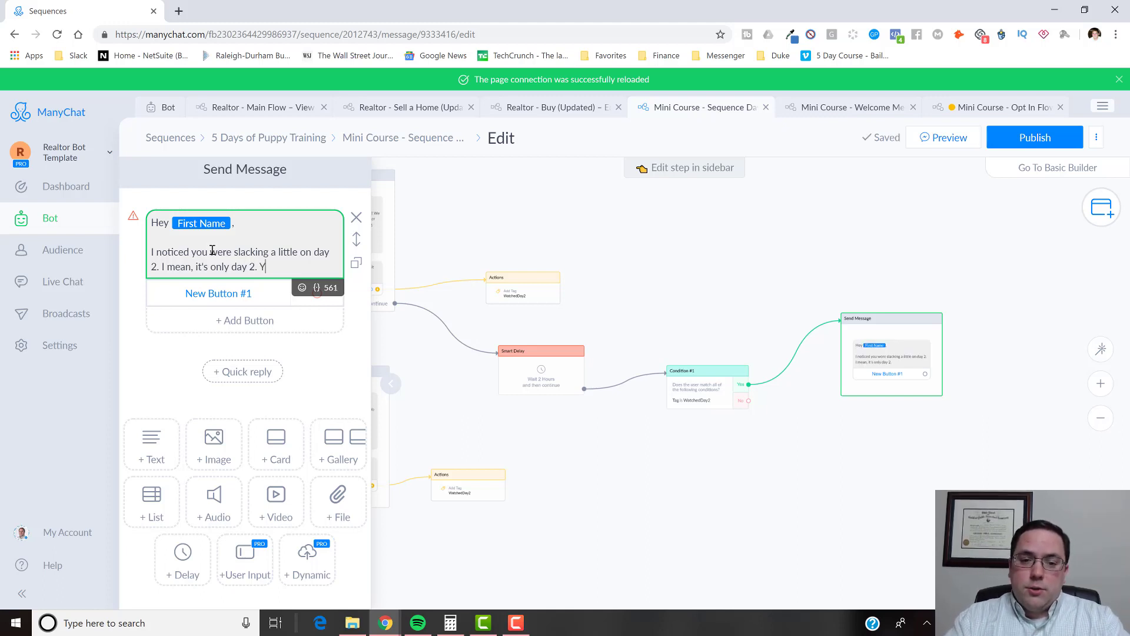
pyautogui.write('ou signed for this why are')
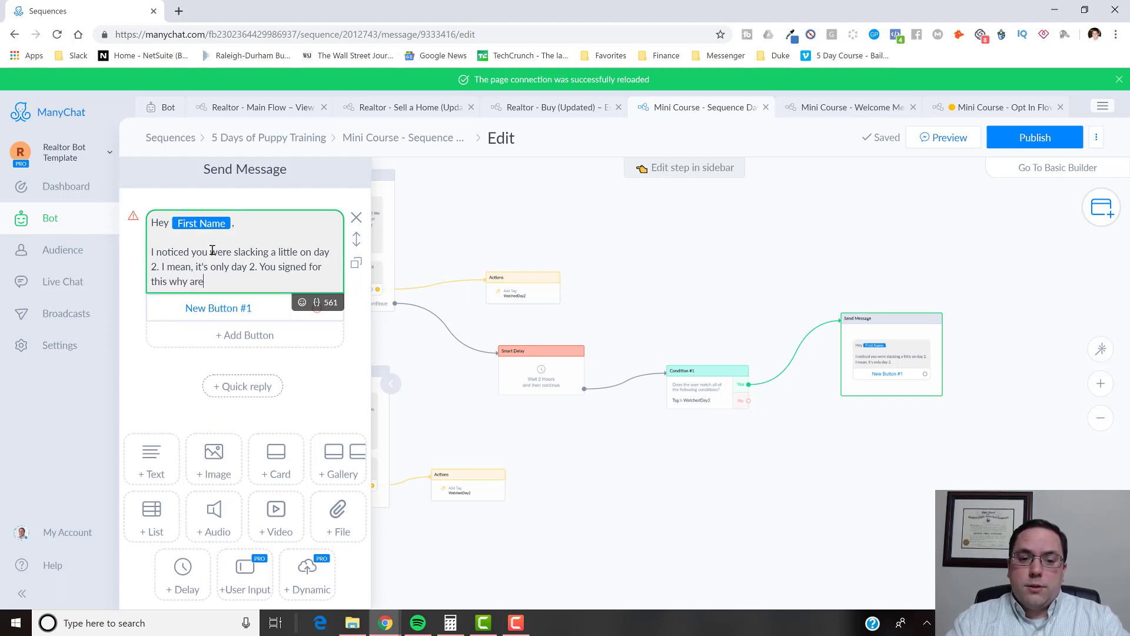
pyautogui.write('nyou')
pyautogui.press('BackSpace')
pyautogui.press('BackSpace')
pyautogui.press('BackSpace')
pyautogui.press('BackSpace')
pyautogui.write('nt ')
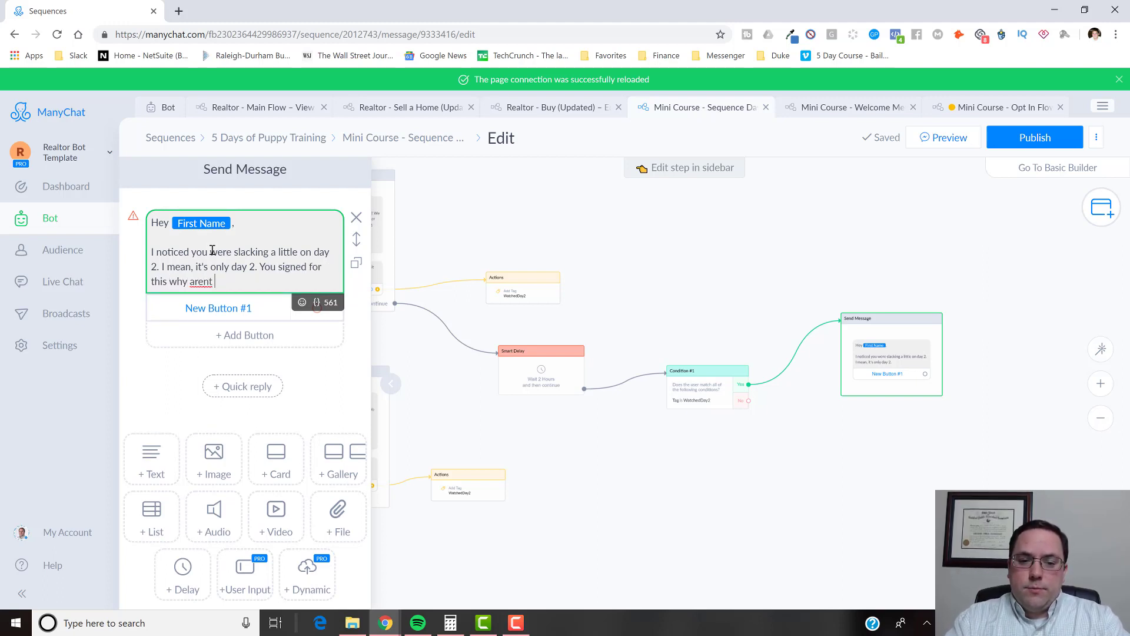
pyautogui.write('you doing it.')
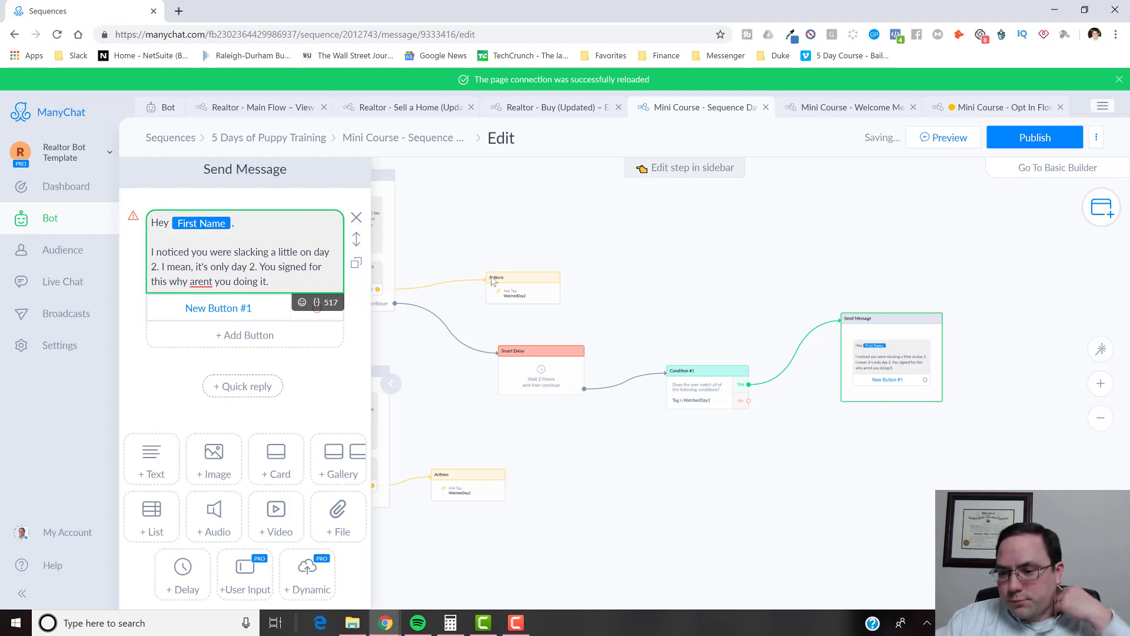
pyautogui.moveTo(852, 346); pyautogui.dragTo(788, 316)
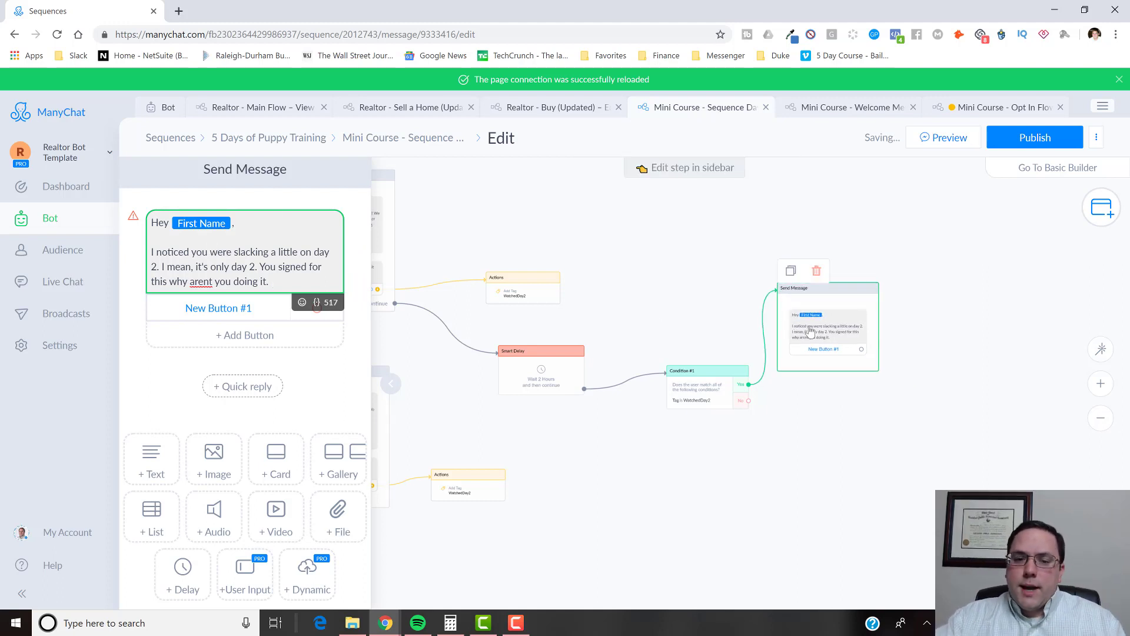
# Check the website address used by the See Day 2 Training button in the Yes-branch Day 2 message.
pyautogui.moveTo(595, 269); pyautogui.dragTo(681, 260)
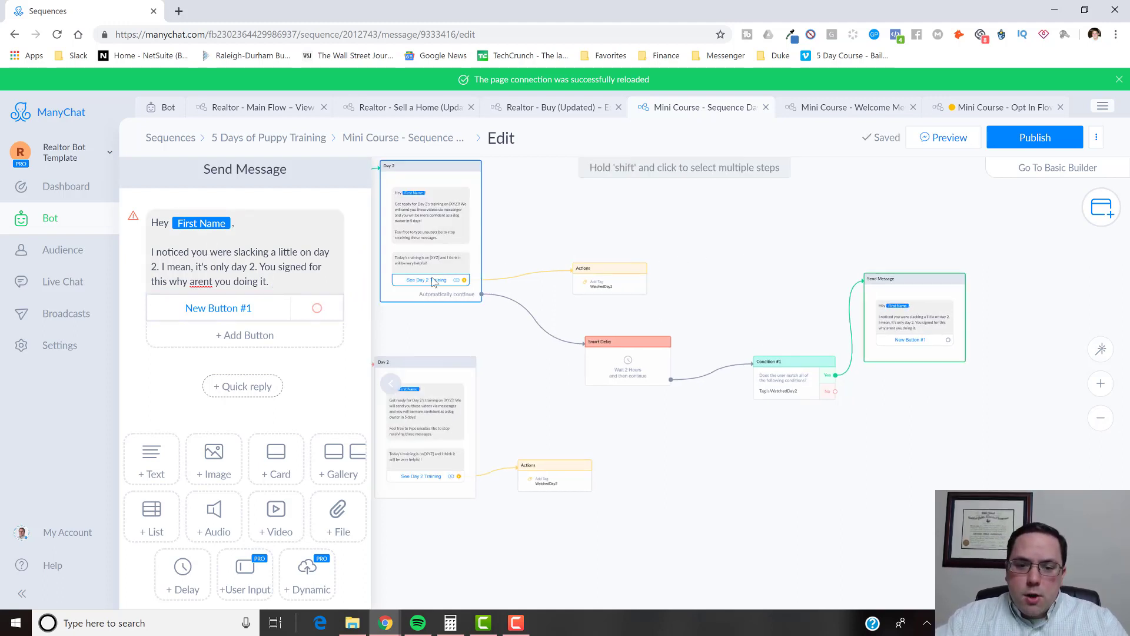
pyautogui.click(434, 280)
pyautogui.click(428, 284)
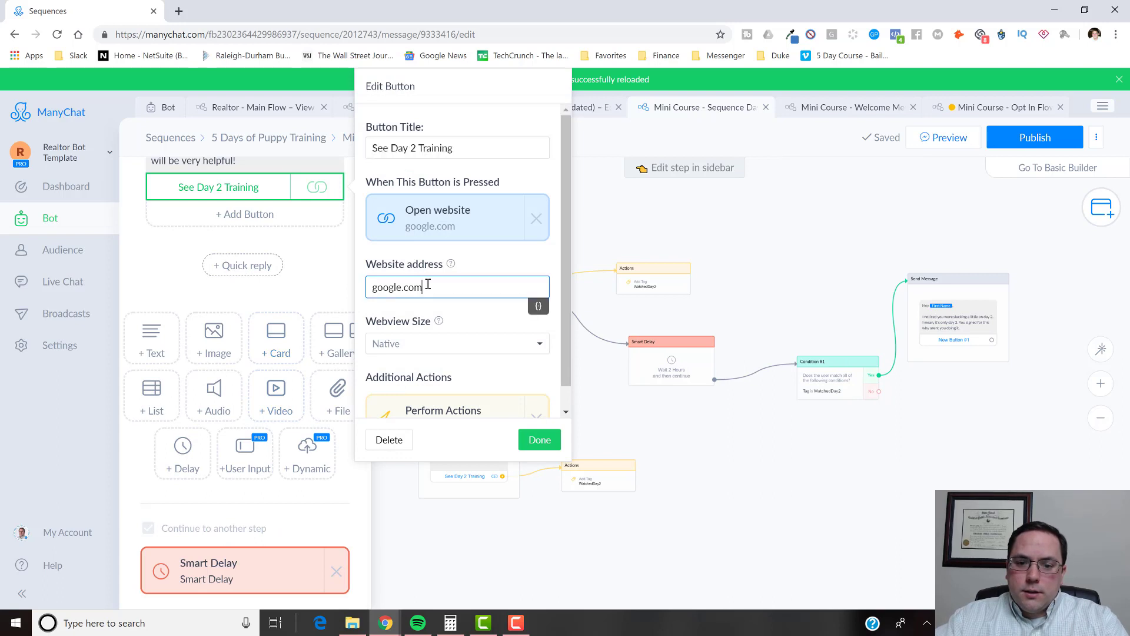
pyautogui.doubleClick(428, 285)
pyautogui.click(807, 442)
pyautogui.moveTo(982, 374); pyautogui.dragTo(804, 364)
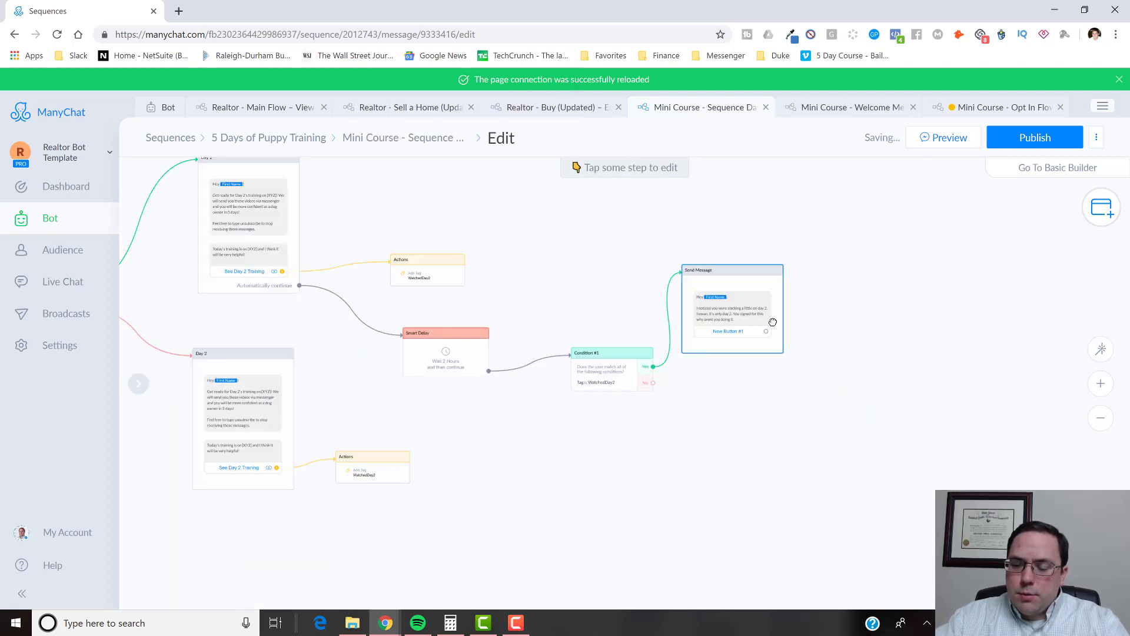
# Move the reminder message block farther from the condition and make its new button open the website google.com.
pyautogui.moveTo(769, 319); pyautogui.dragTo(849, 341)
pyautogui.click(849, 340)
pyautogui.click(215, 316)
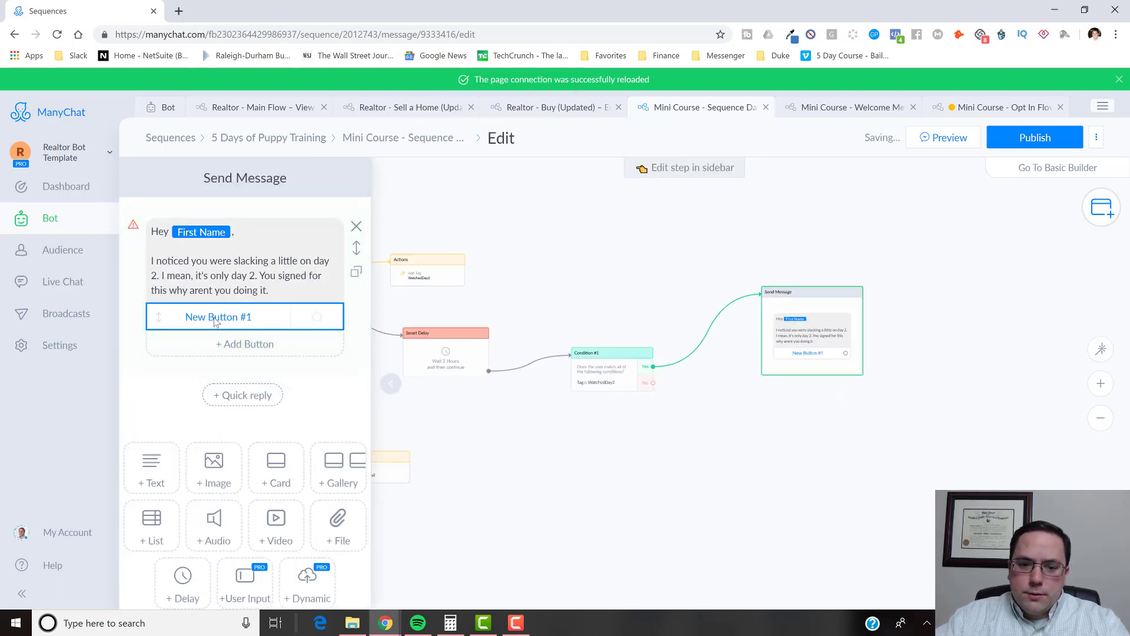
pyautogui.click(471, 324)
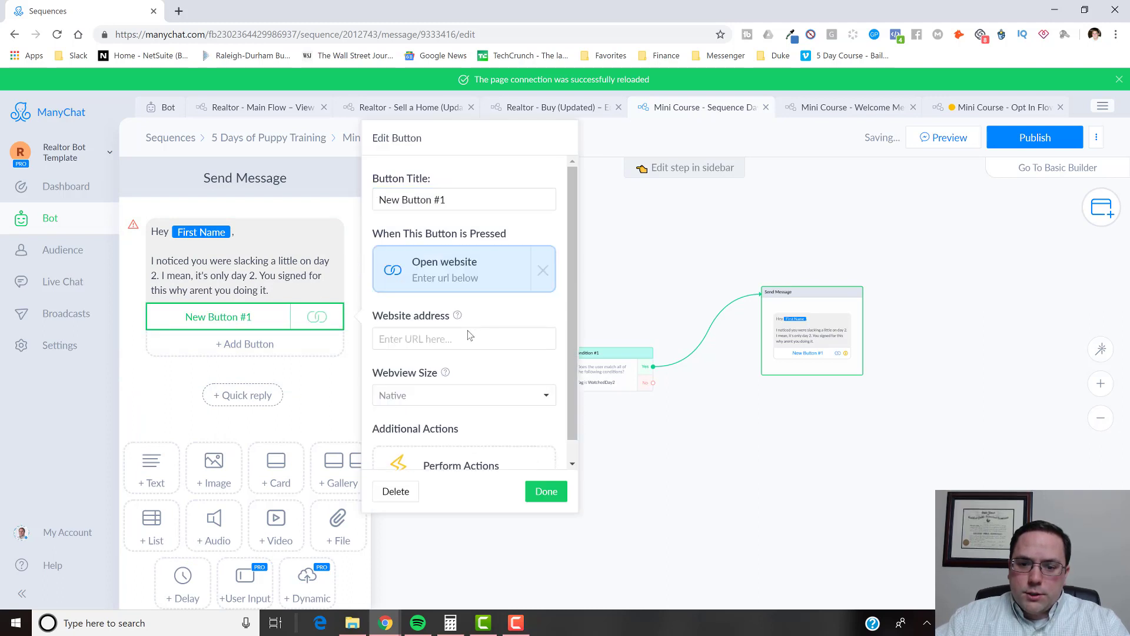
pyautogui.click(467, 333)
pyautogui.write('google.com')
# Title the reminder message's button "Watch Day 2" followed by the red angry face emoji.
pyautogui.click(229, 318)
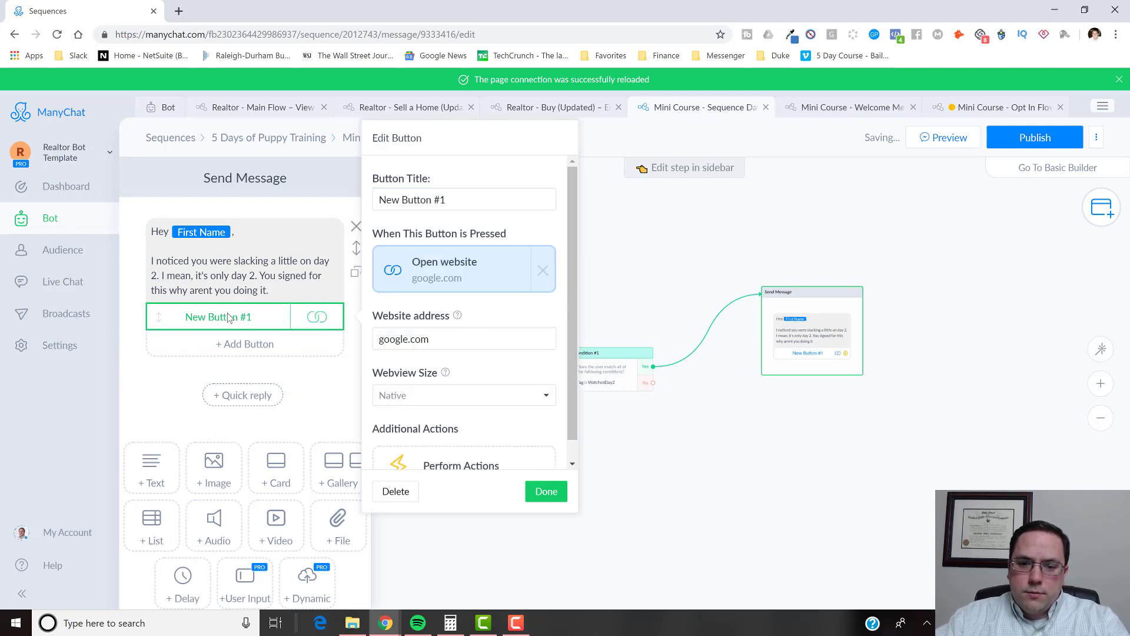
pyautogui.click(456, 200)
pyautogui.write('Watch Day 2')
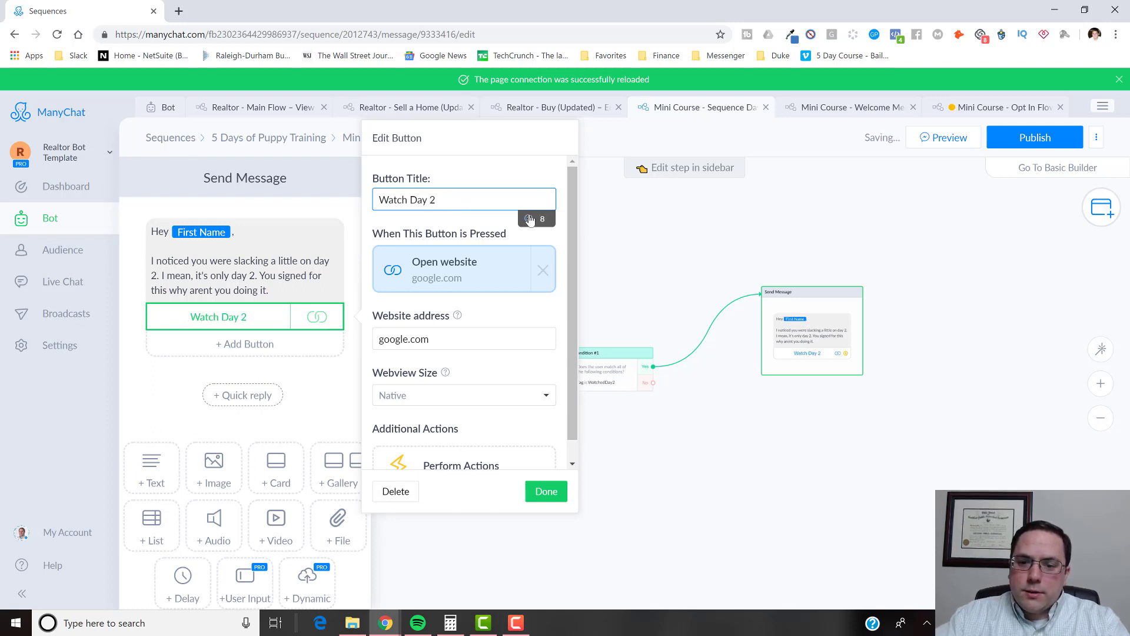
pyautogui.click(529, 218)
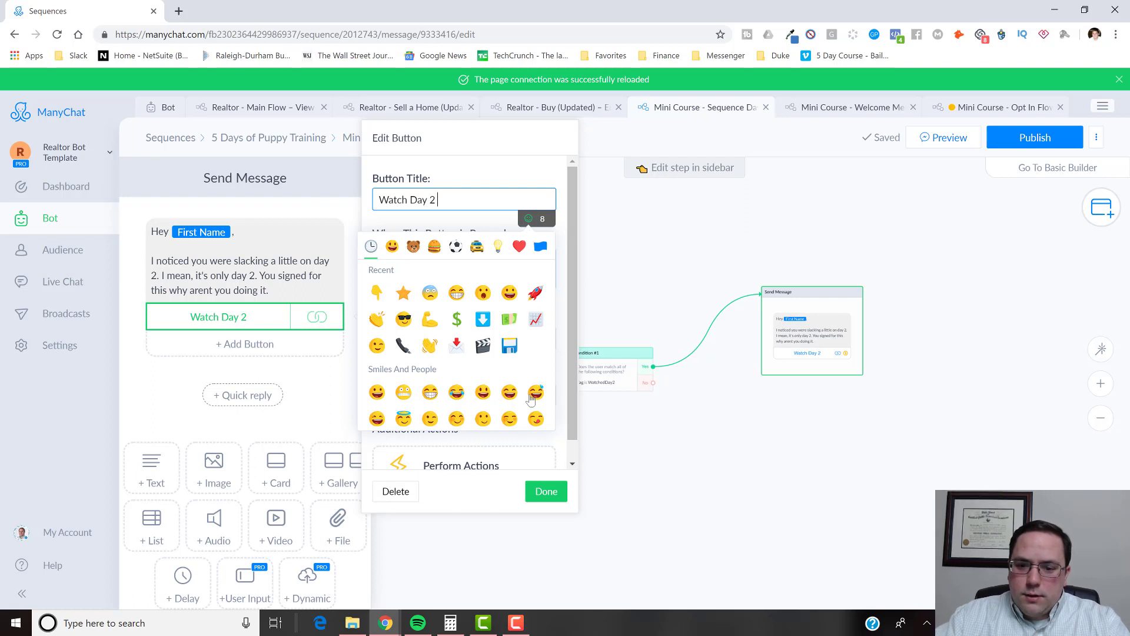
pyautogui.scroll(-2, 507, 383)
pyautogui.click(510, 365)
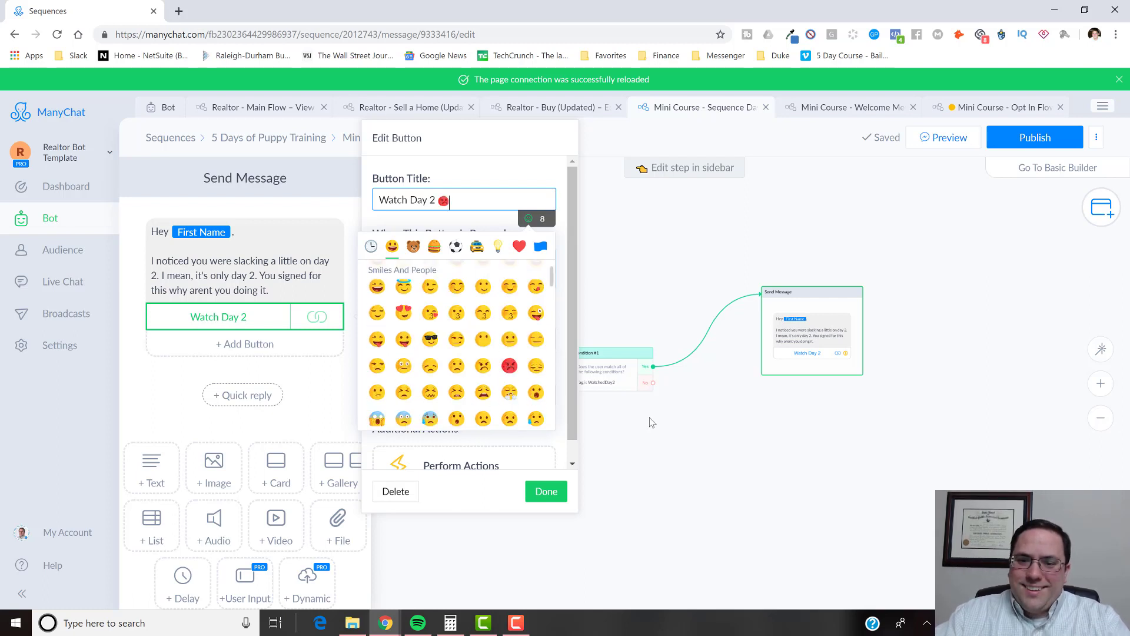
pyautogui.click(789, 473)
pyautogui.click(774, 251)
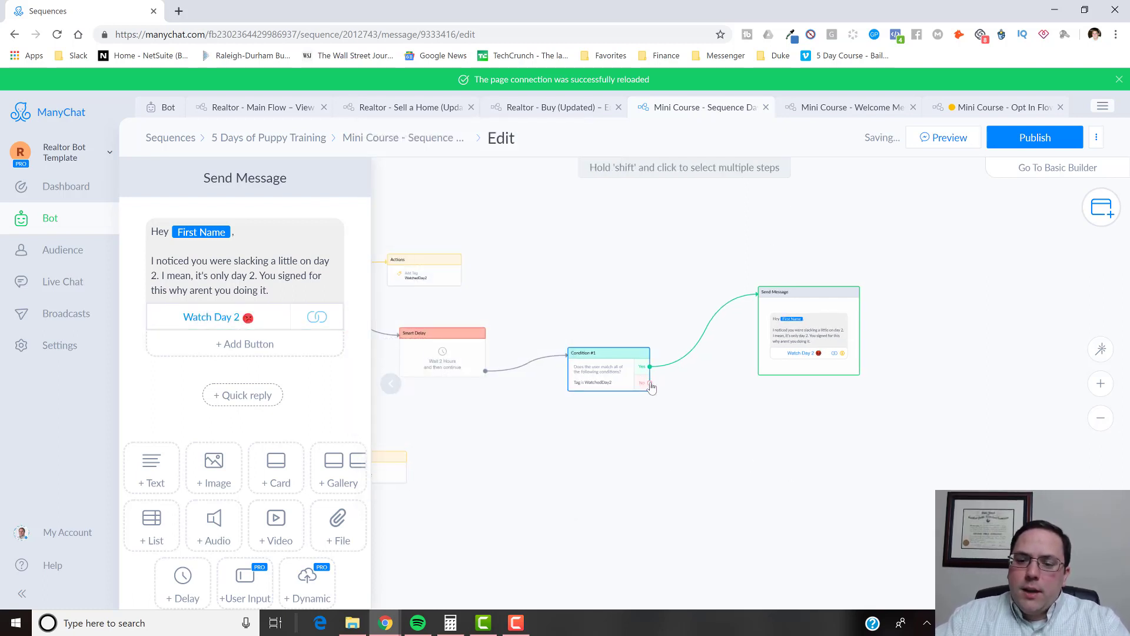
pyautogui.moveTo(650, 384); pyautogui.dragTo(704, 463)
pyautogui.click(742, 323)
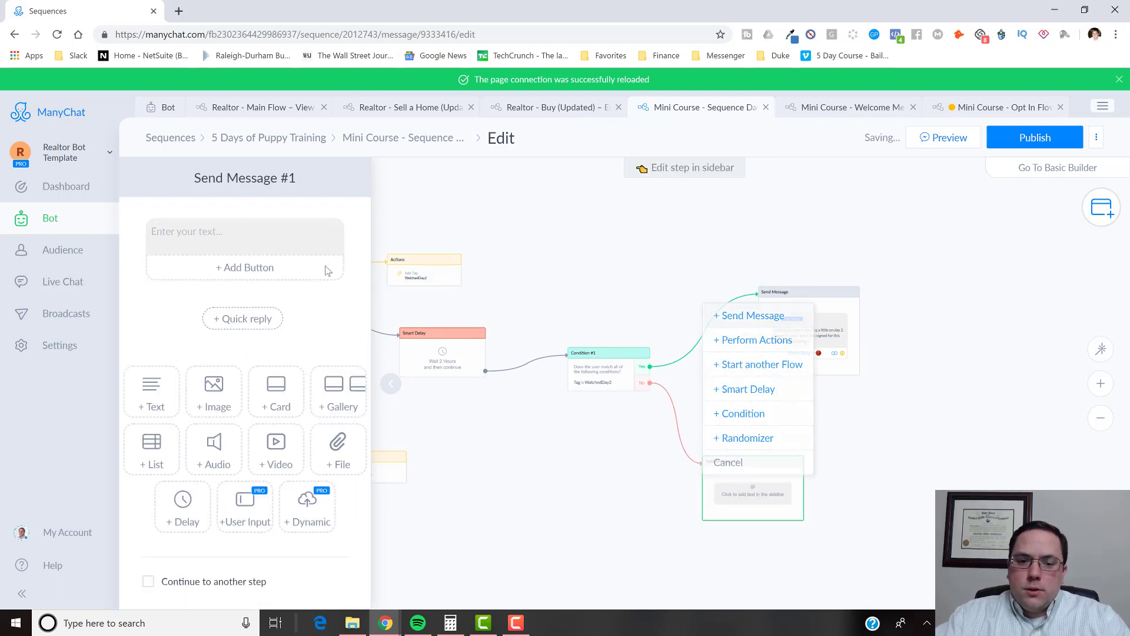
pyautogui.click(290, 245)
pyautogui.write('Waht did you')
pyautogui.press('BackSpace')
pyautogui.press('BackSpace')
pyautogui.press('BackSpace')
pyautogui.press('BackSpace')
pyautogui.press('BackSpace')
pyautogui.press('BackSpace')
pyautogui.press('BackSpace')
pyautogui.press('BackSpace')
pyautogui.press('BackSpace')
pyautogui.press('BackSpace')
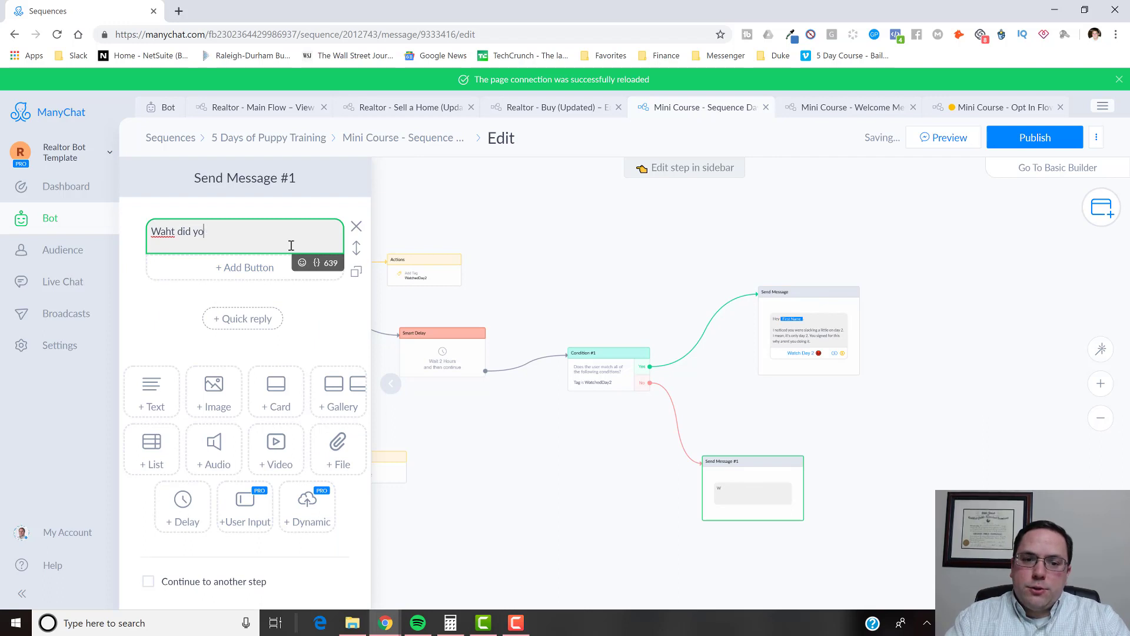
pyautogui.write('hat')
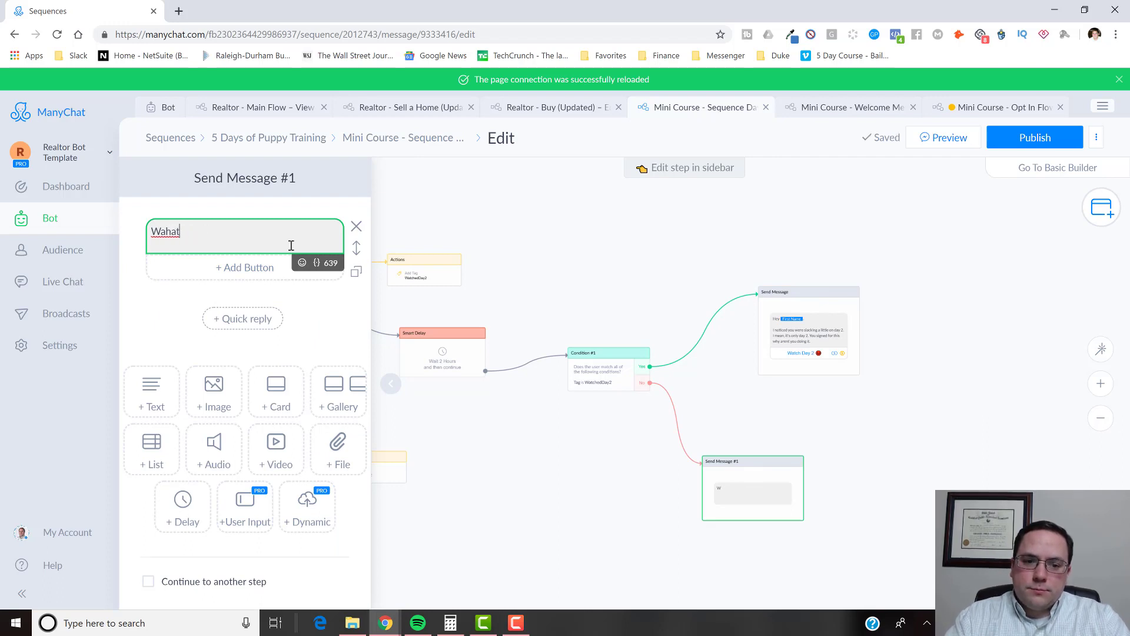
pyautogui.press('BackSpace')
pyautogui.press('BackSpace')
pyautogui.press('BackSpace')
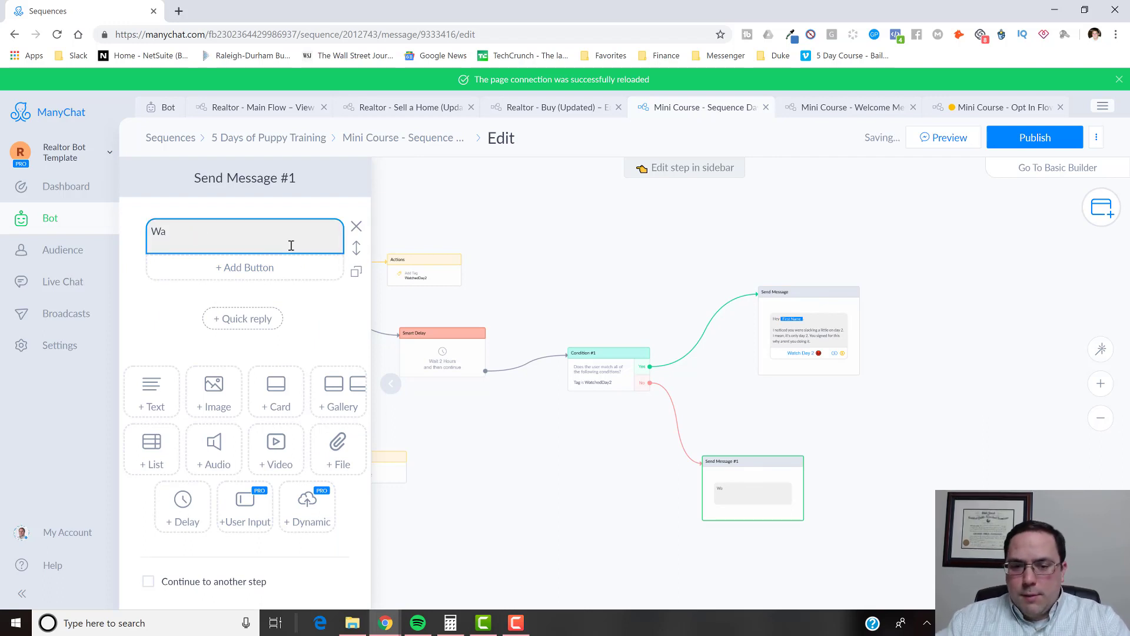
pyautogui.click(356, 226)
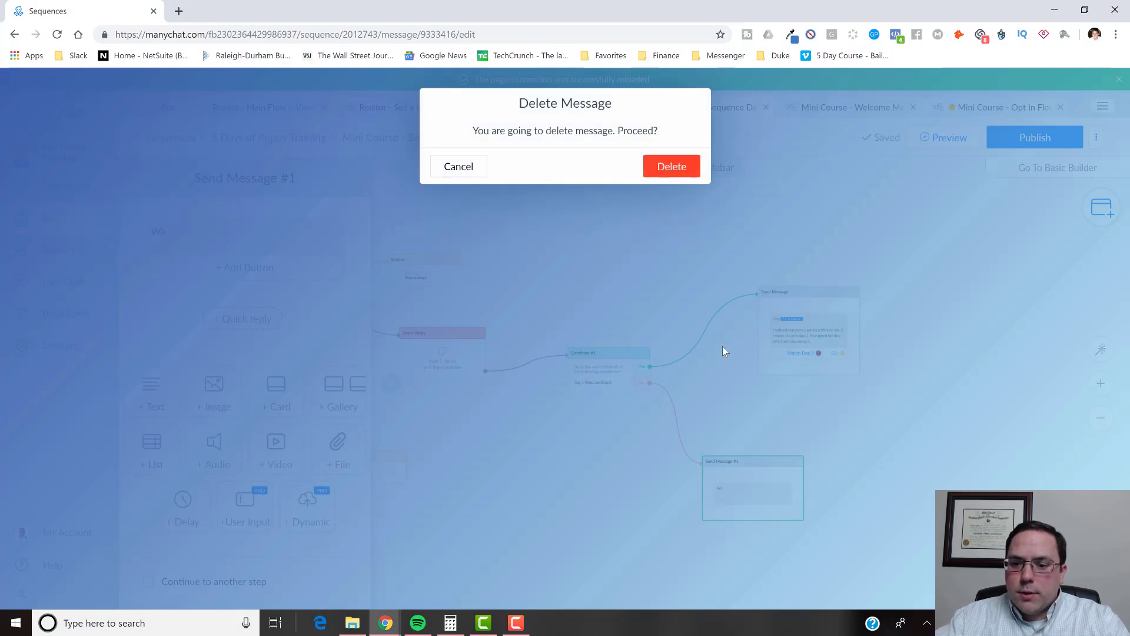
pyautogui.press('Return')
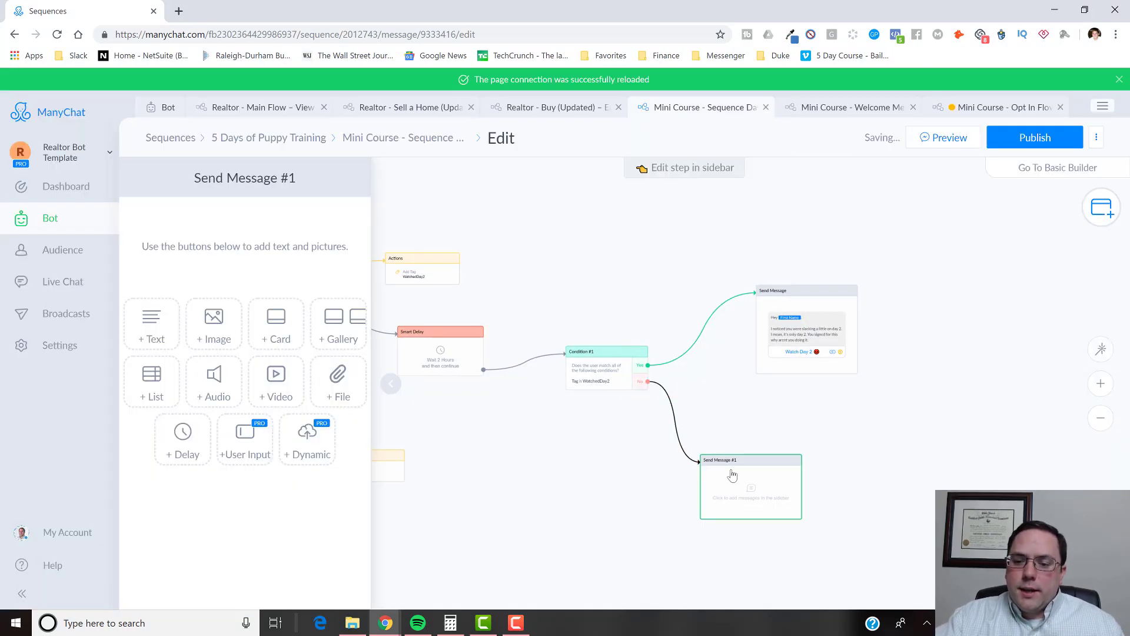
pyautogui.click(736, 445)
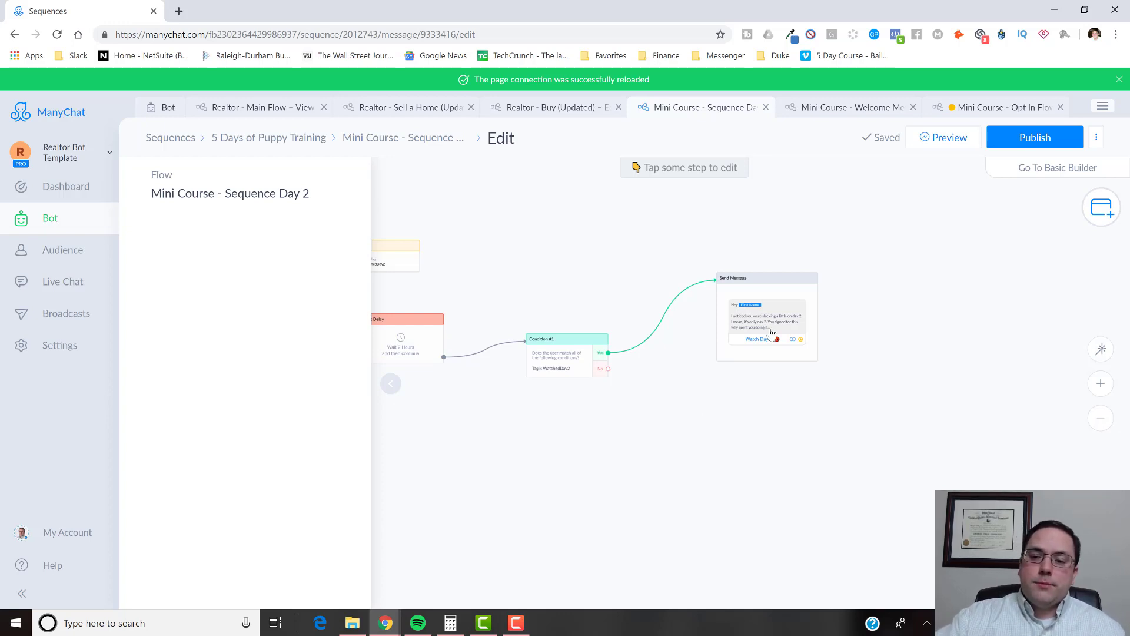
pyautogui.click(512, 261)
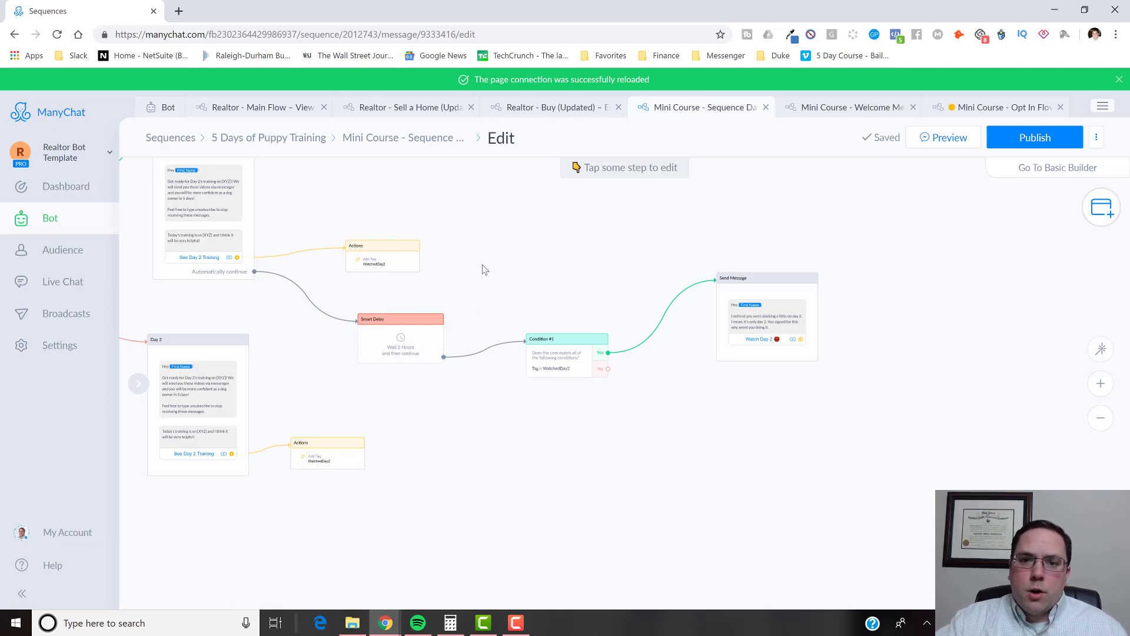
pyautogui.moveTo(483, 269); pyautogui.dragTo(553, 303)
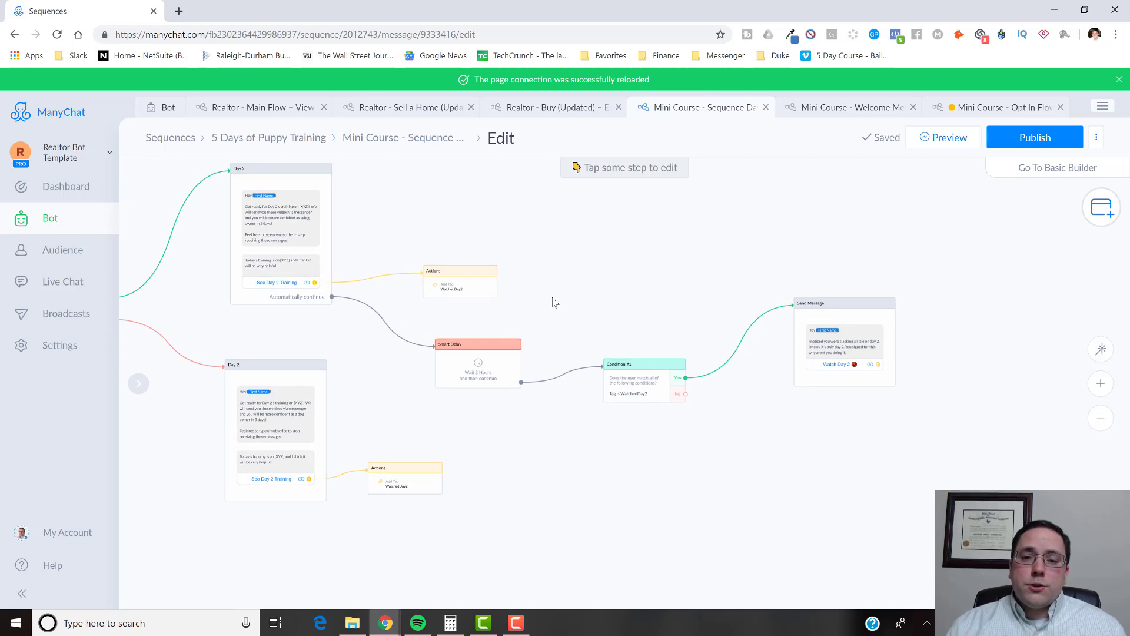